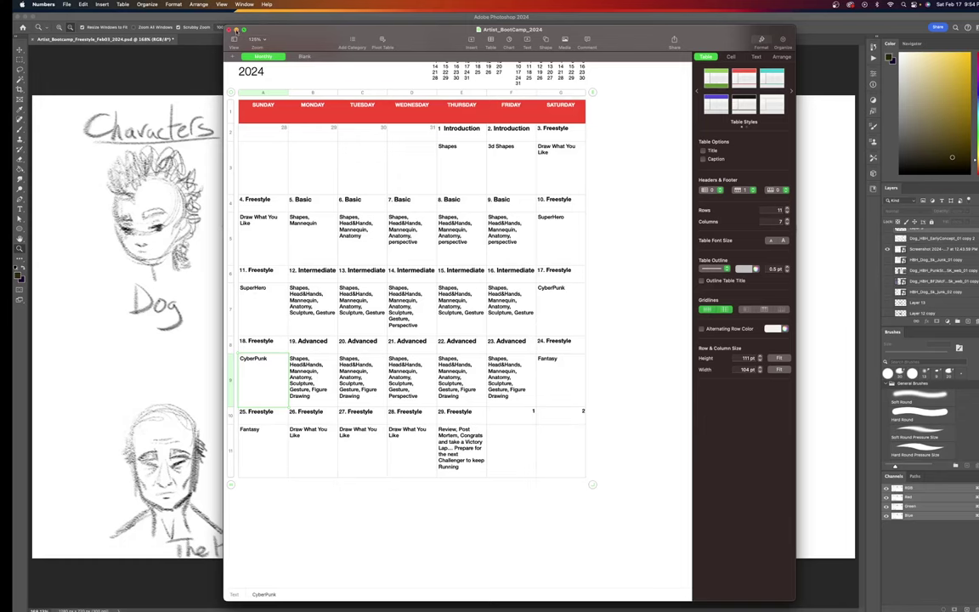
Put away the calendar window and show only the full-body Layer 10 sketch beside the painted red-vest character reference.
left_click(236, 30)
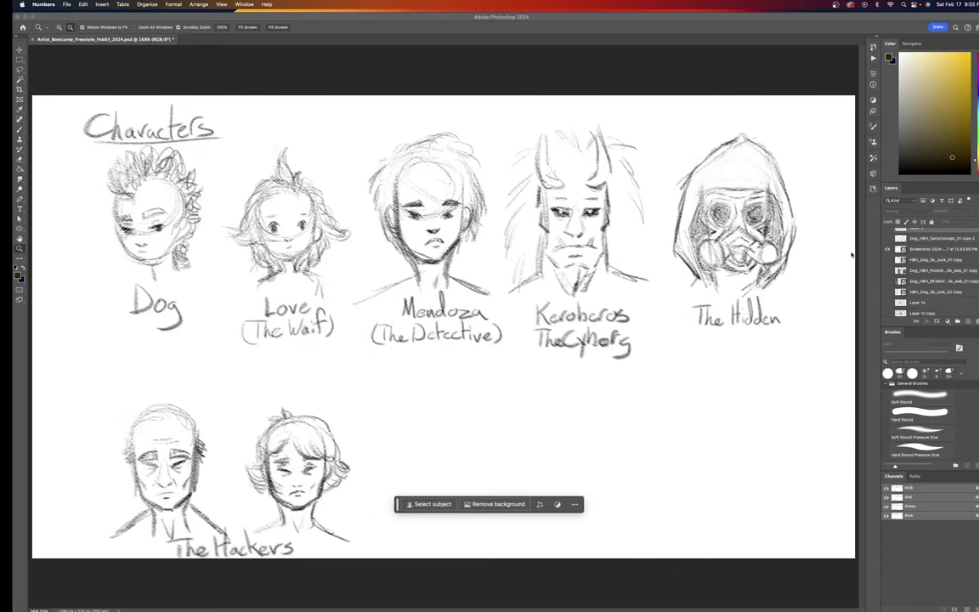
left_click(888, 245)
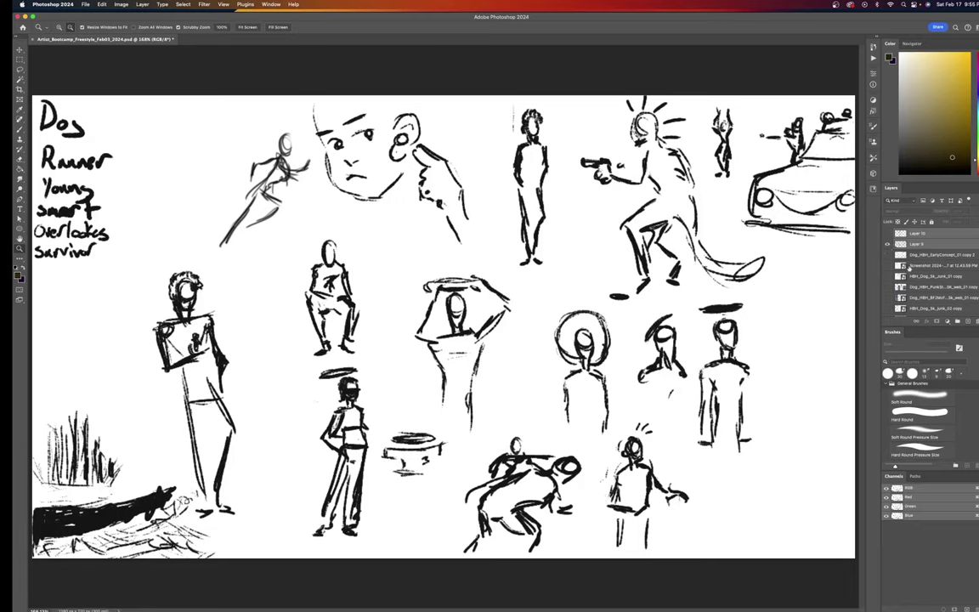
left_click(886, 245)
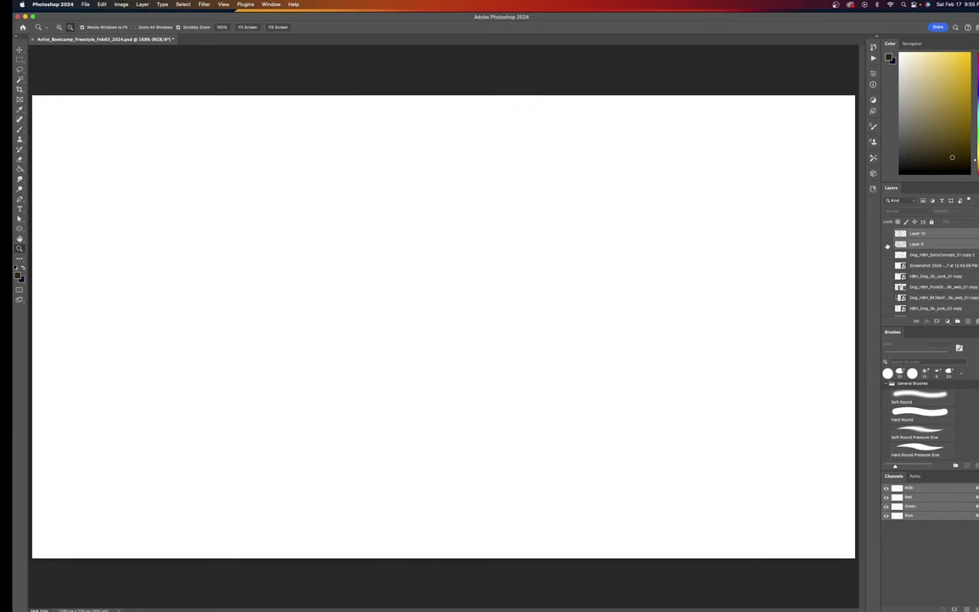
left_click(888, 233)
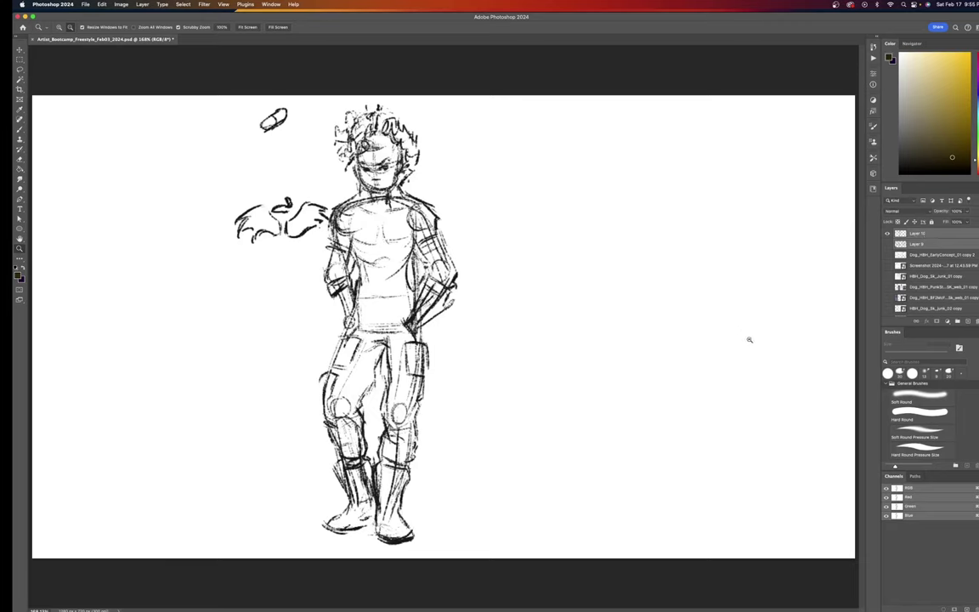
left_click(886, 299)
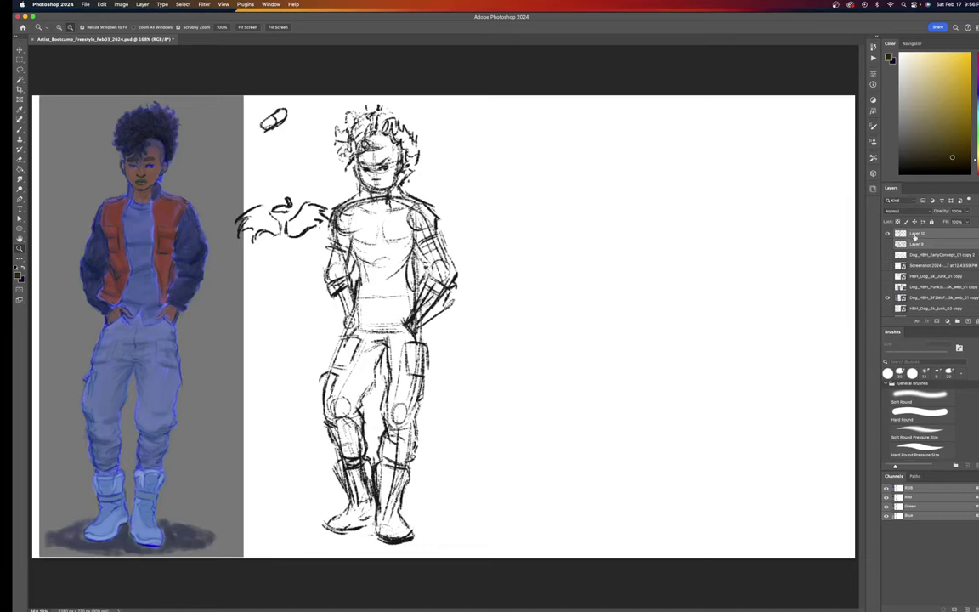
Rename Layer 10 as Dog.
left_click(914, 235)
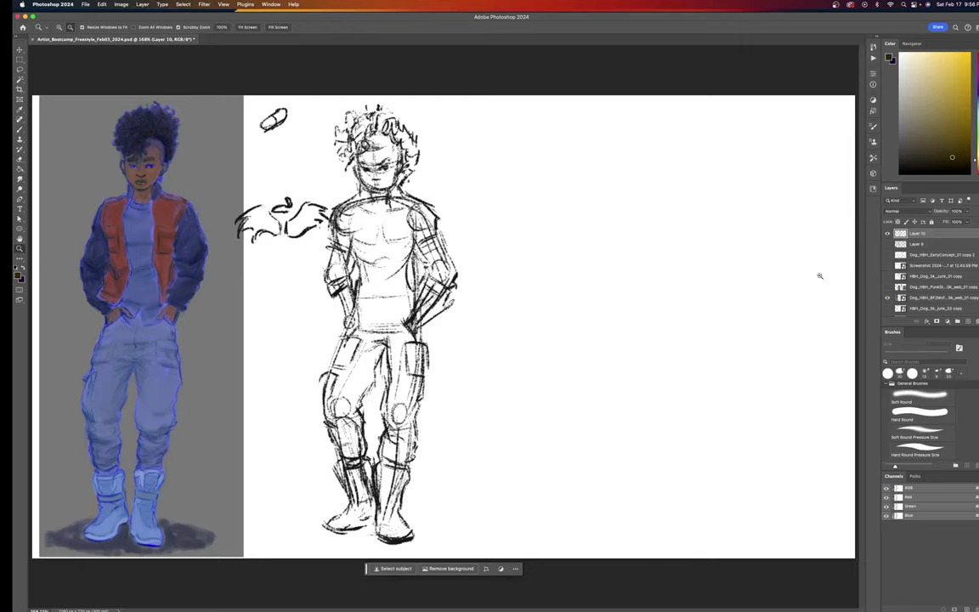
left_click(887, 233)
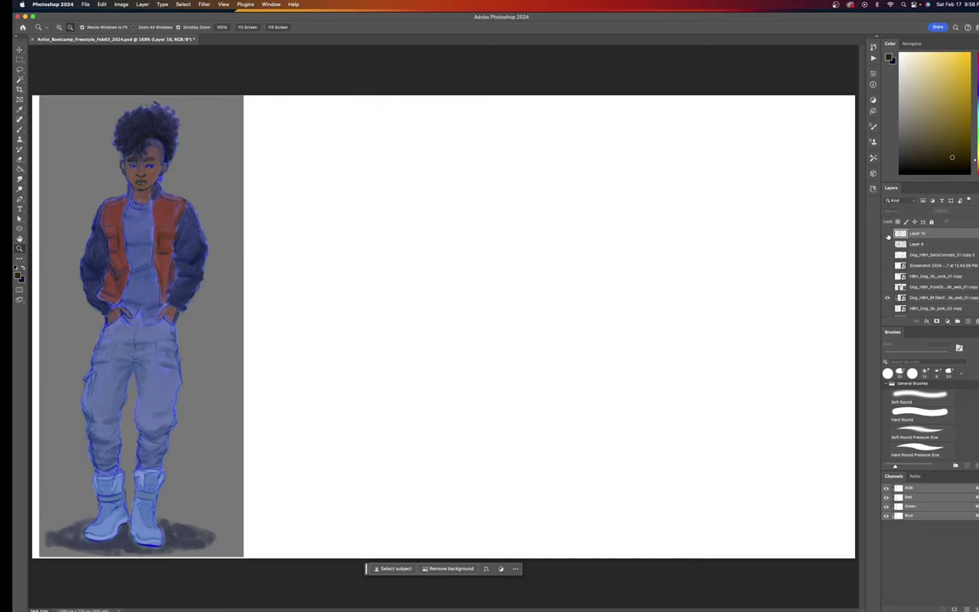
left_click(888, 235)
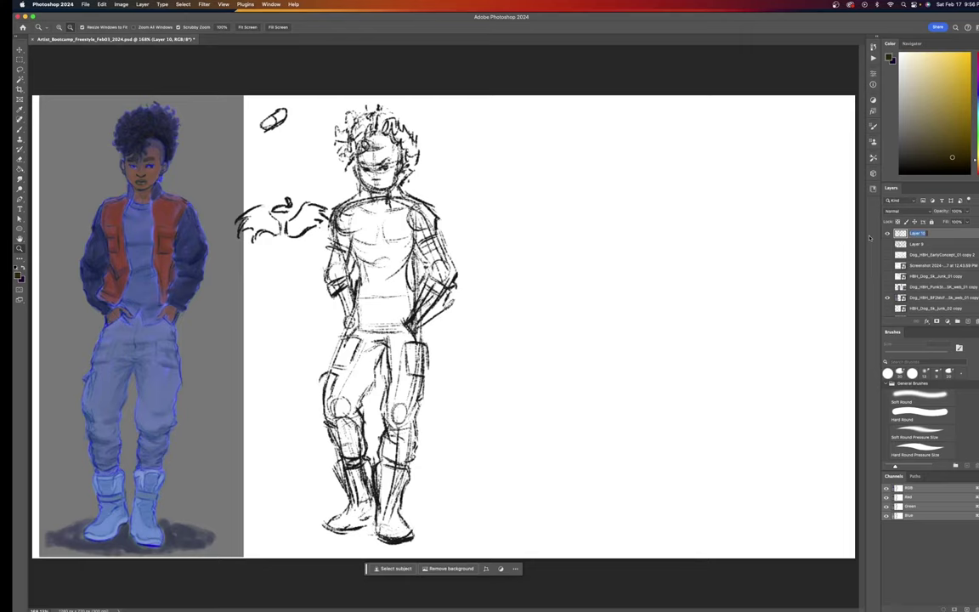
type("H")
key("Return")
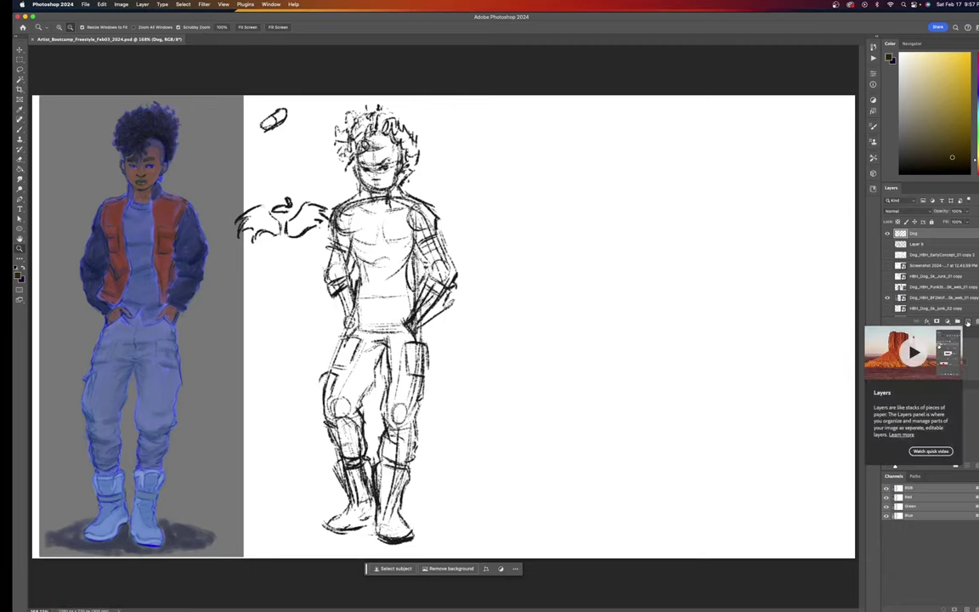
Duplicate the Dog layer as Dog copy and hide the original.
left_click(145, 5)
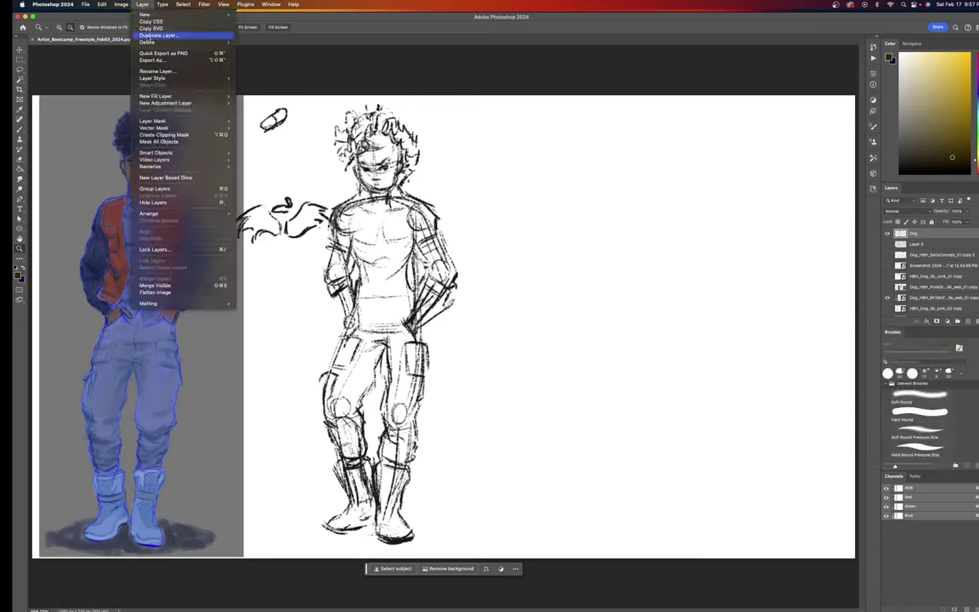
left_click(148, 36)
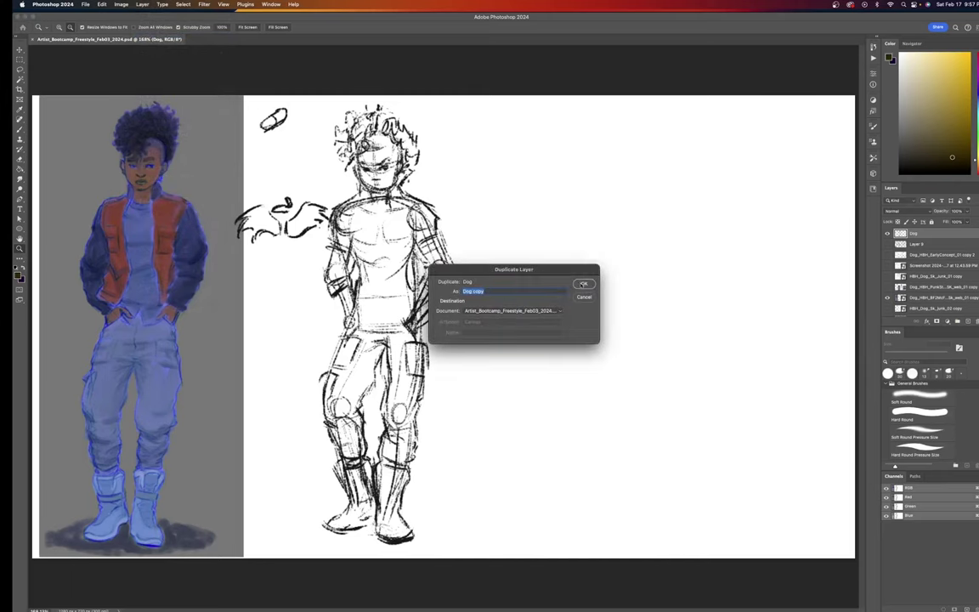
left_click(583, 284)
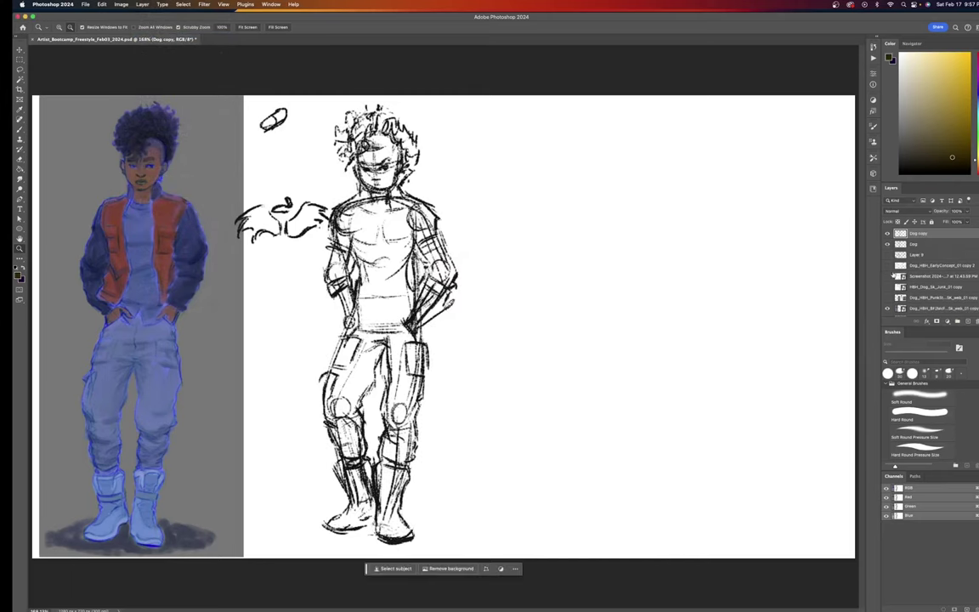
left_click(887, 244)
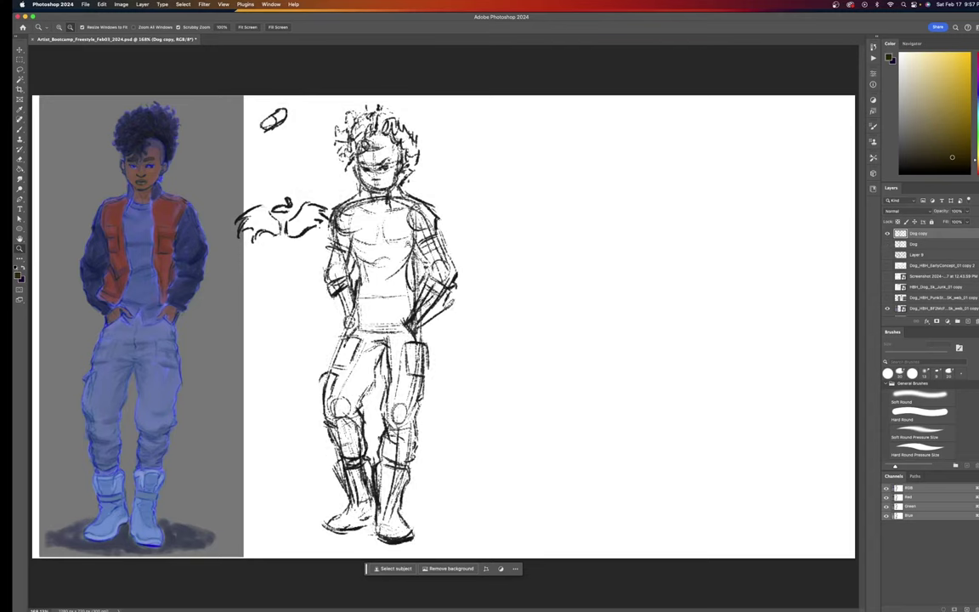
Fade the figure's dark sketch lines from hair to boots with a 30 px Eraser at 40% opacity.
key("b")
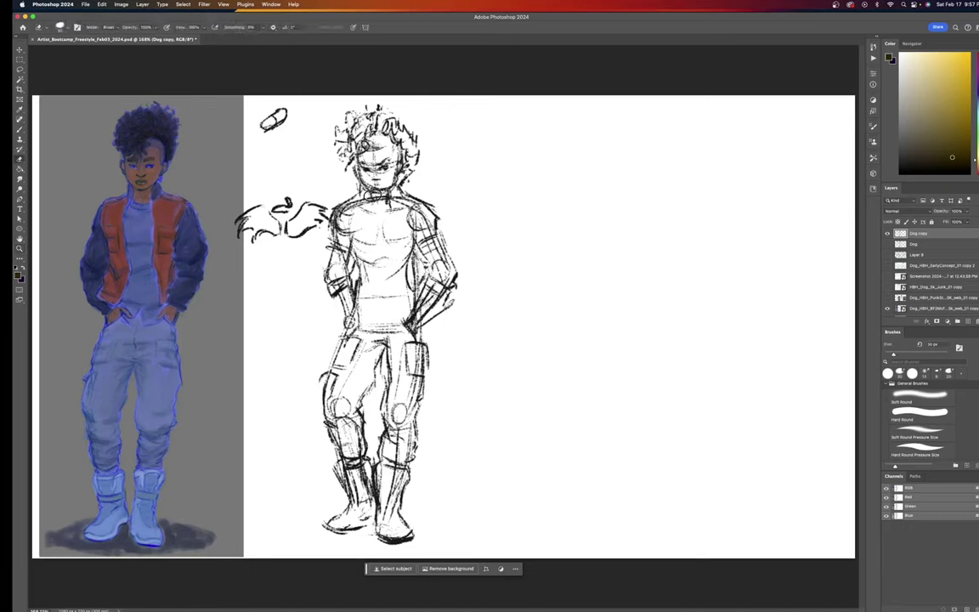
key("e")
key("4")
left_click_drag(341, 113, 361, 204)
left_click_drag(362, 131, 363, 210)
left_click_drag(379, 106, 379, 136)
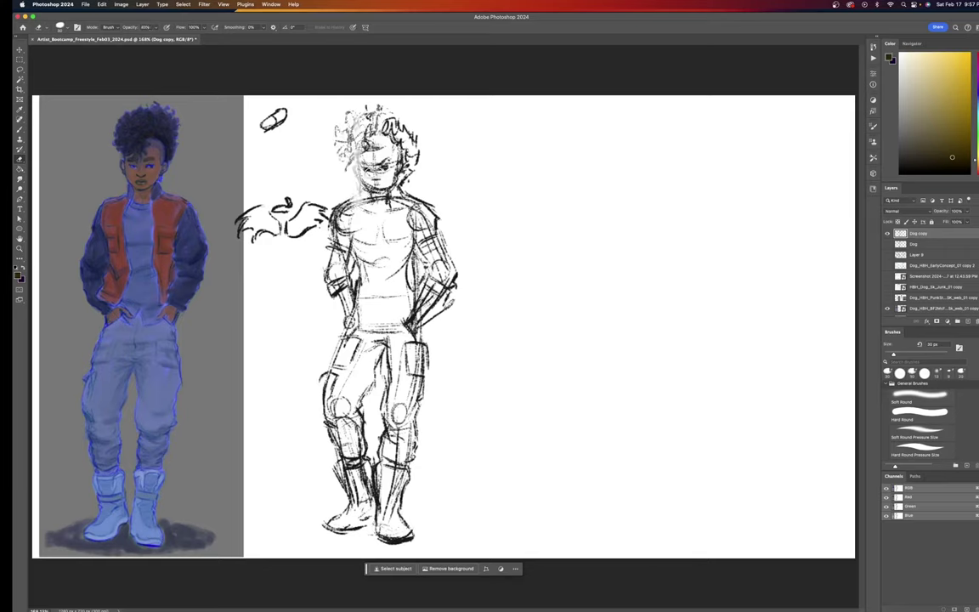
mouse_move(337, 170)
left_mouse_down()
mouse_move(328, 99)
mouse_move(336, 180)
mouse_move(366, 158)
mouse_move(418, 165)
mouse_move(353, 92)
mouse_move(356, 123)
mouse_move(329, 175)
mouse_move(358, 194)
mouse_move(293, 195)
mouse_move(475, 198)
mouse_move(316, 254)
mouse_move(298, 282)
mouse_move(395, 267)
mouse_move(452, 395)
mouse_move(335, 425)
mouse_move(344, 482)
mouse_move(432, 533)
mouse_move(306, 481)
mouse_move(365, 468)
mouse_move(332, 446)
mouse_move(336, 421)
left_mouse_up()
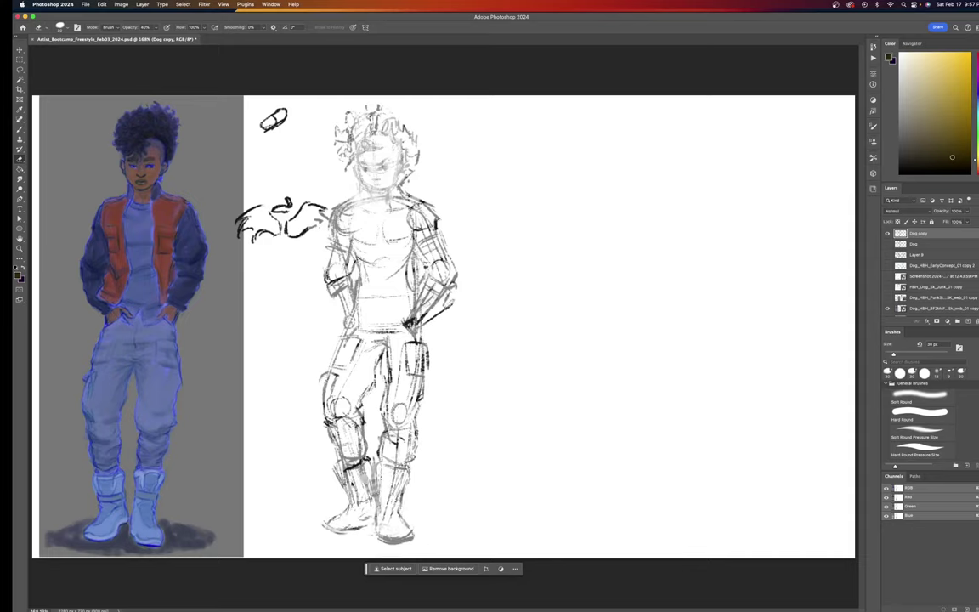
mouse_move(356, 474)
left_mouse_down()
mouse_move(392, 437)
mouse_move(364, 435)
left_mouse_up()
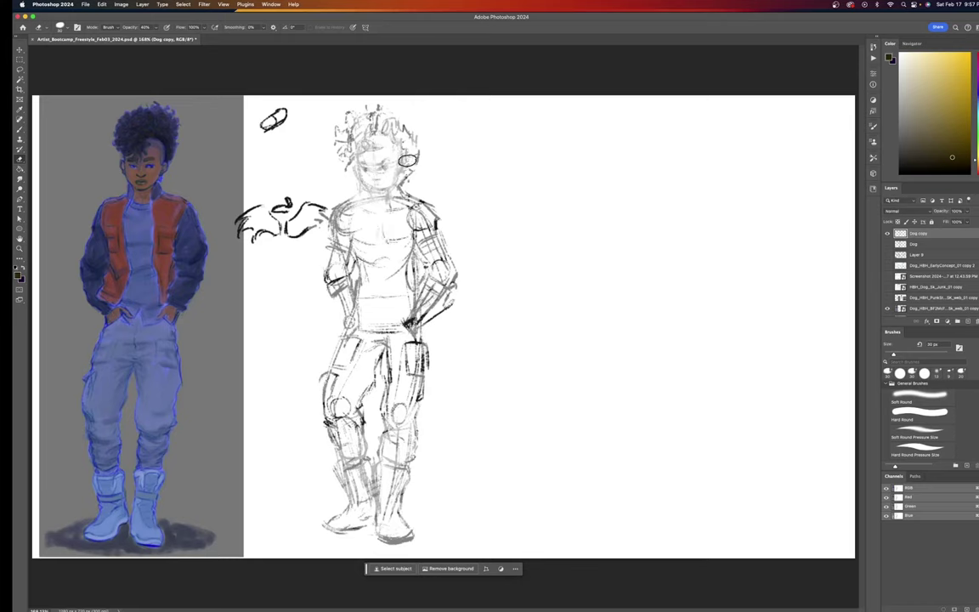
mouse_move(340, 103)
left_mouse_down()
mouse_move(339, 149)
mouse_move(351, 99)
mouse_move(383, 116)
mouse_move(376, 105)
mouse_move(378, 175)
mouse_move(411, 200)
mouse_move(433, 191)
mouse_move(445, 212)
mouse_move(446, 281)
mouse_move(413, 335)
mouse_move(459, 293)
mouse_move(422, 333)
mouse_move(417, 427)
mouse_move(387, 483)
mouse_move(387, 543)
mouse_move(398, 377)
mouse_move(375, 415)
left_mouse_up()
Enlarge the Eraser to 70 px and fade the whole figure further into a faint, even underdrawing.
key("bracketright")
key("bracketright")
key("bracketright")
key("bracketright")
key("bracketright")
key("bracketright")
mouse_move(357, 505)
left_mouse_down()
mouse_move(327, 531)
mouse_move(352, 531)
mouse_move(293, 522)
mouse_move(406, 540)
mouse_move(424, 511)
mouse_move(456, 495)
mouse_move(408, 467)
mouse_move(321, 508)
mouse_move(360, 490)
mouse_move(349, 487)
mouse_move(321, 398)
mouse_move(340, 341)
mouse_move(359, 328)
mouse_move(353, 406)
mouse_move(361, 423)
mouse_move(360, 351)
mouse_move(335, 346)
mouse_move(353, 325)
mouse_move(334, 286)
mouse_move(358, 123)
mouse_move(362, 109)
mouse_move(368, 180)
mouse_move(432, 156)
mouse_move(396, 176)
mouse_move(420, 260)
mouse_move(416, 115)
mouse_move(399, 283)
mouse_move(346, 211)
mouse_move(336, 237)
mouse_move(337, 208)
mouse_move(348, 275)
mouse_move(377, 347)
mouse_move(411, 370)
mouse_move(425, 181)
mouse_move(444, 248)
mouse_move(434, 301)
mouse_move(411, 228)
mouse_move(376, 249)
mouse_move(341, 452)
left_mouse_up()
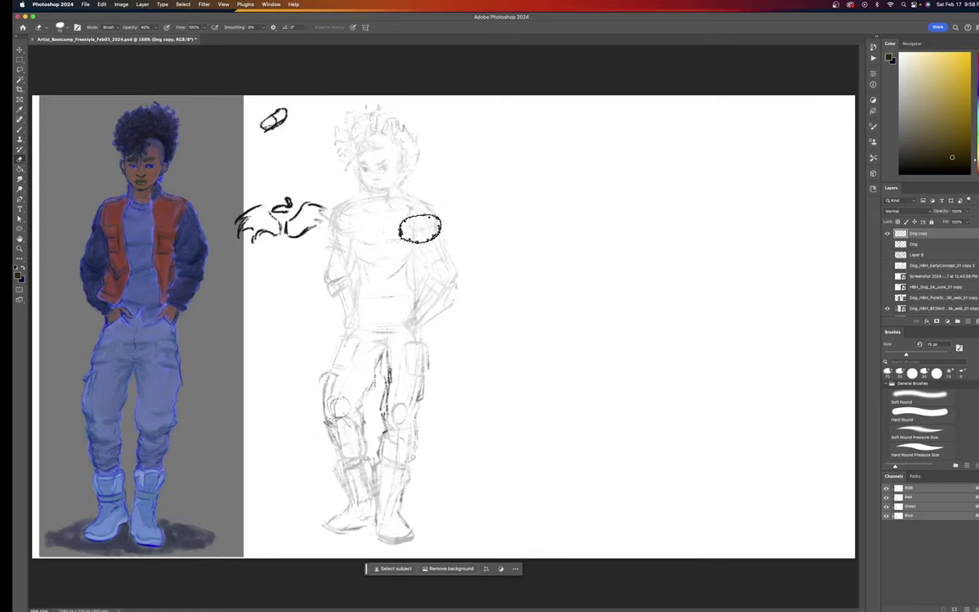
left_click_drag(389, 360, 378, 495)
left_click_drag(346, 418, 387, 530)
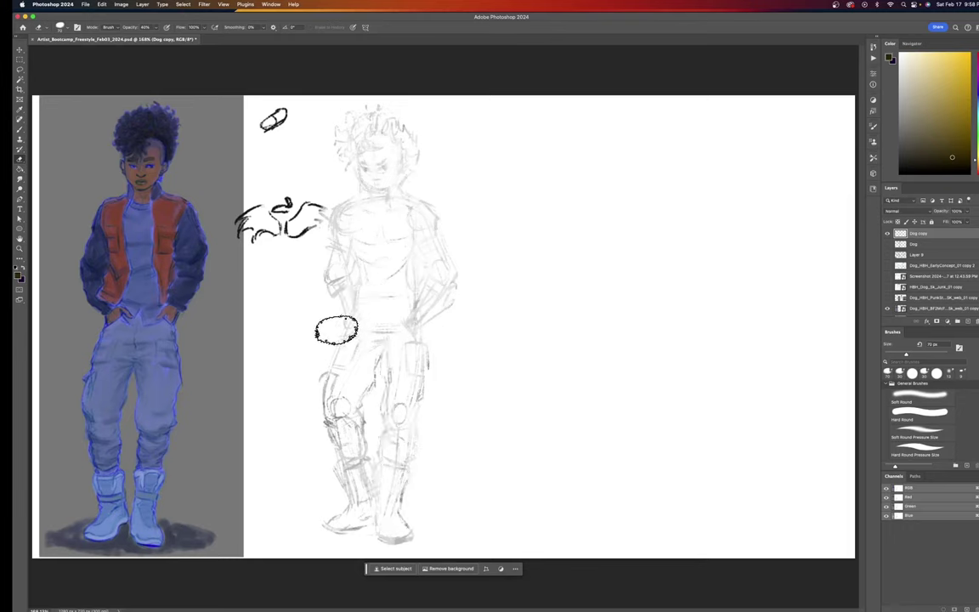
mouse_move(337, 330)
left_mouse_down()
mouse_move(355, 494)
mouse_move(338, 422)
mouse_move(318, 393)
mouse_move(362, 402)
left_mouse_up()
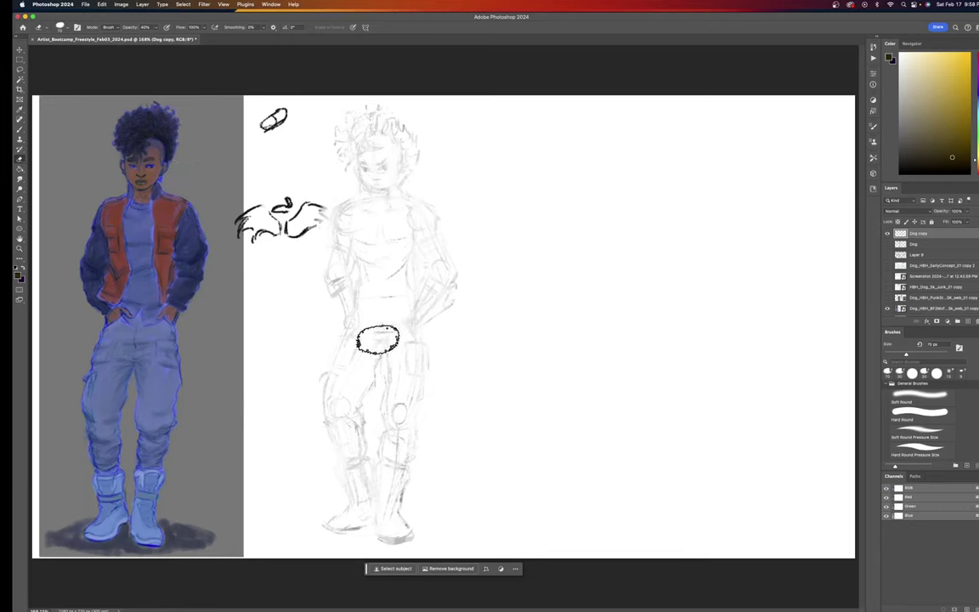
Draw the shadow-side contour of the figure's face over the faded sketch with a 5 px black Brush.
key("b")
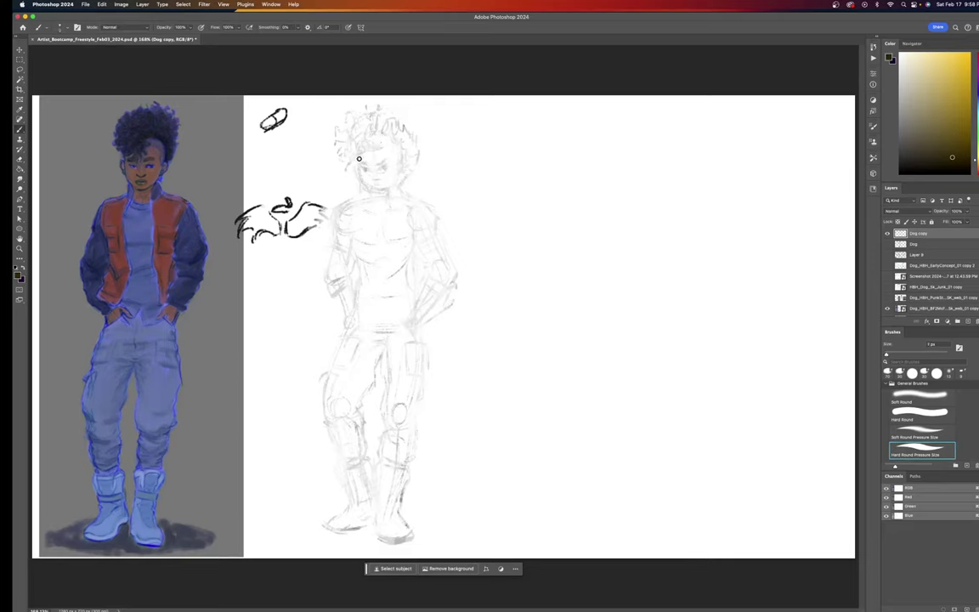
key("bracketright")
left_click_drag(916, 163, 875, 188)
left_click_drag(359, 169, 360, 176)
left_click_drag(364, 185, 374, 190)
Sketch two small construction heads in the empty area beside the figure, adding jaw, brow and mouth lines to the second.
mouse_move(529, 130)
left_mouse_down()
mouse_move(514, 155)
mouse_move(530, 130)
mouse_move(553, 157)
mouse_move(536, 138)
mouse_move(514, 150)
mouse_move(548, 154)
mouse_move(538, 183)
mouse_move(515, 167)
mouse_move(544, 177)
mouse_move(515, 173)
mouse_move(553, 174)
left_mouse_up()
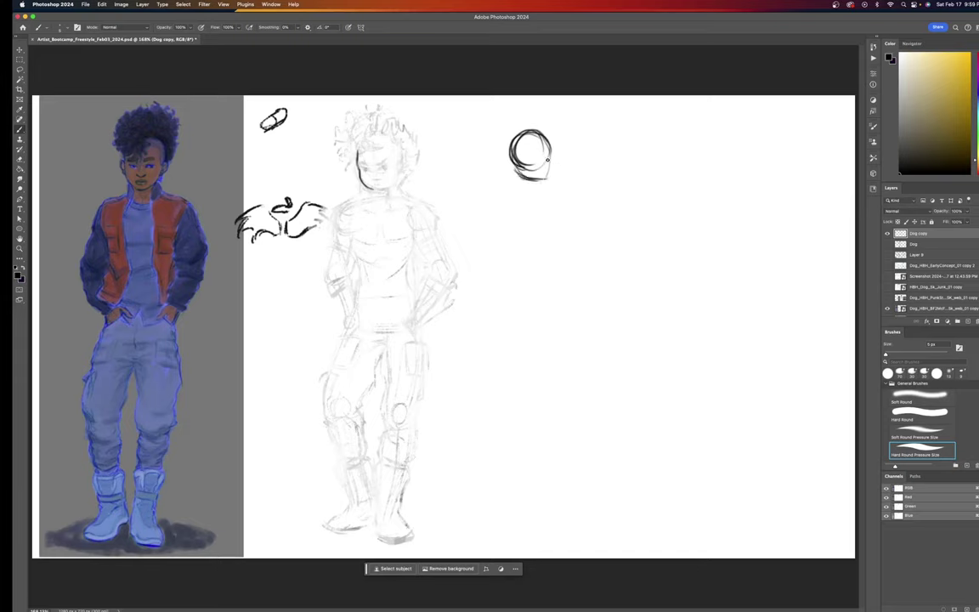
mouse_move(607, 133)
left_mouse_down()
mouse_move(590, 150)
mouse_move(621, 135)
mouse_move(630, 166)
mouse_move(624, 186)
mouse_move(599, 176)
mouse_move(627, 184)
mouse_move(594, 166)
mouse_move(595, 156)
left_mouse_up()
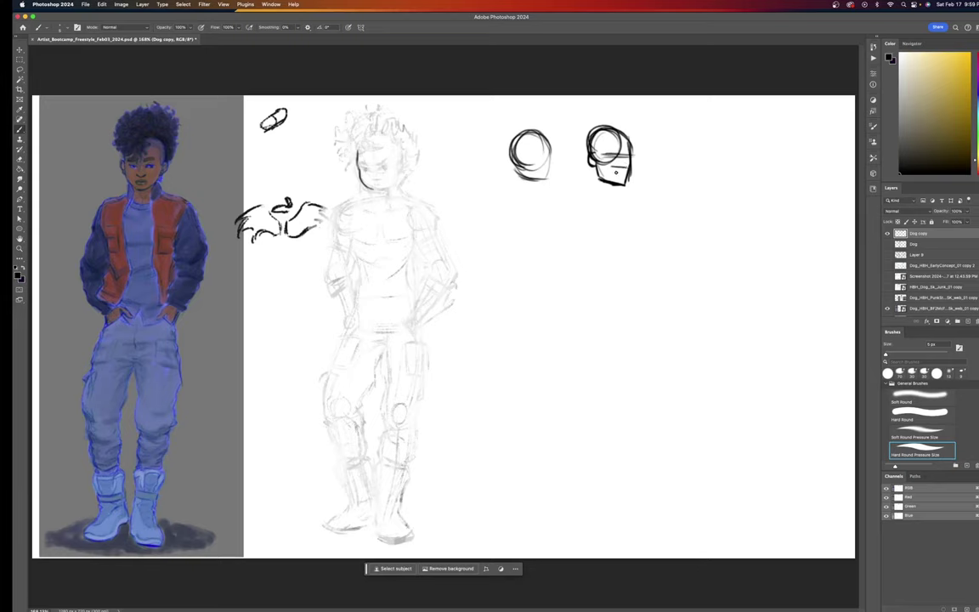
left_click_drag(616, 173, 622, 172)
left_click_drag(609, 136, 603, 164)
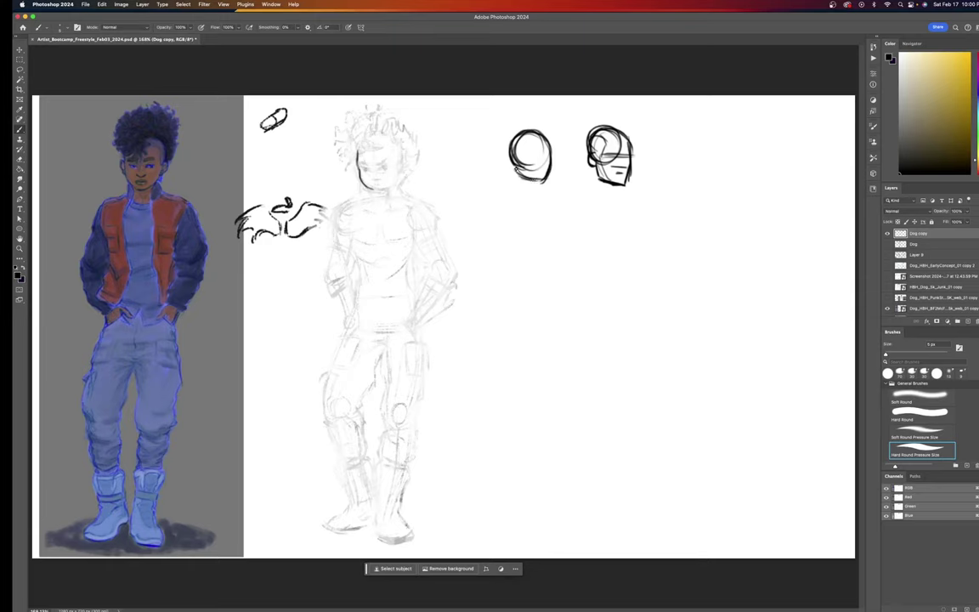
Finish the first construction head with a firmer jaw, an eye line, eyes, nose and an ear.
mouse_move(512, 161)
left_mouse_down()
mouse_move(543, 180)
mouse_move(517, 177)
mouse_move(536, 181)
mouse_move(555, 154)
mouse_move(522, 159)
mouse_move(542, 162)
mouse_move(537, 150)
mouse_move(540, 181)
left_mouse_up()
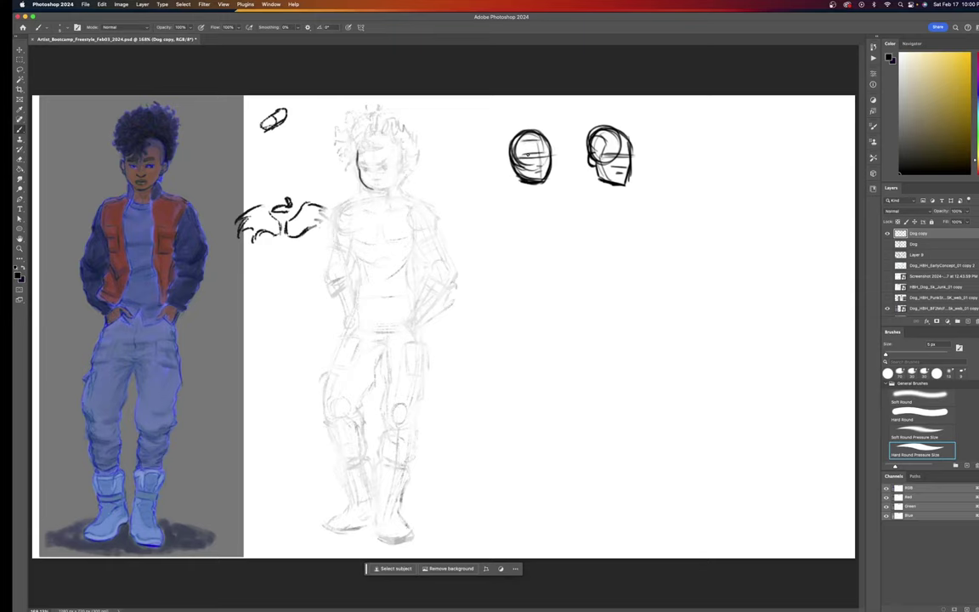
left_click_drag(528, 155, 548, 156)
left_click_drag(610, 157, 613, 157)
left_click_drag(548, 155, 546, 157)
left_click_drag(542, 152, 538, 163)
left_click_drag(511, 157, 509, 176)
Ink the figure's chin, jawline and far cheek, and draw short curls over the forehead-side half of the hair.
left_click_drag(358, 153, 373, 190)
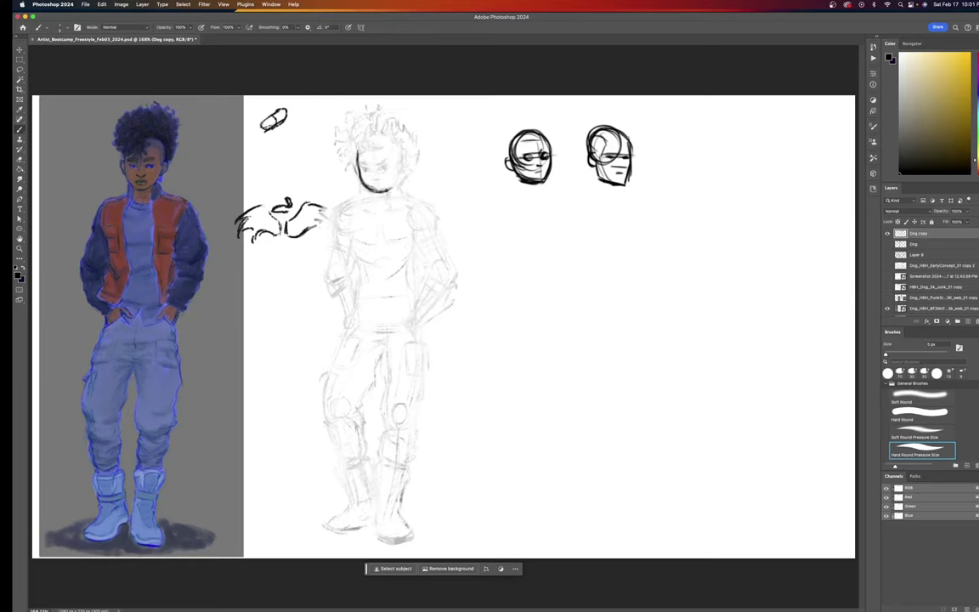
left_click_drag(377, 191, 392, 187)
mouse_move(368, 150)
left_mouse_down()
mouse_move(340, 146)
mouse_move(359, 150)
mouse_move(351, 141)
mouse_move(364, 144)
mouse_move(384, 123)
mouse_move(339, 133)
mouse_move(345, 125)
mouse_move(381, 147)
mouse_move(360, 121)
mouse_move(344, 119)
mouse_move(375, 113)
left_mouse_up()
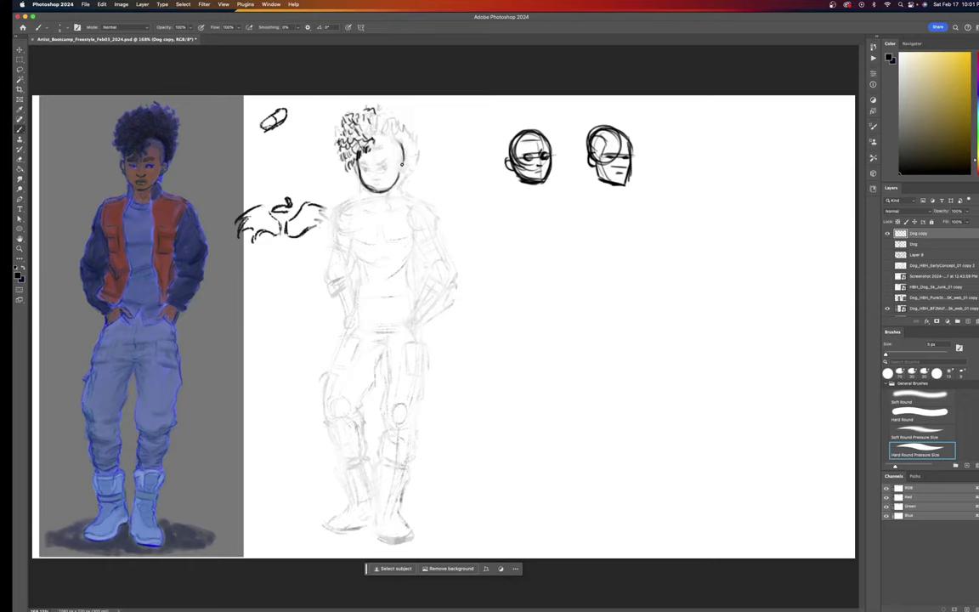
left_click_drag(399, 162, 398, 173)
Draw the figure's neck and collar and the two long open front edges of the jacket.
mouse_move(366, 187)
left_mouse_down()
mouse_move(362, 199)
mouse_move(404, 197)
left_mouse_up()
mouse_move(371, 203)
left_mouse_down()
mouse_move(396, 194)
mouse_move(376, 214)
mouse_move(370, 204)
mouse_move(369, 293)
left_mouse_up()
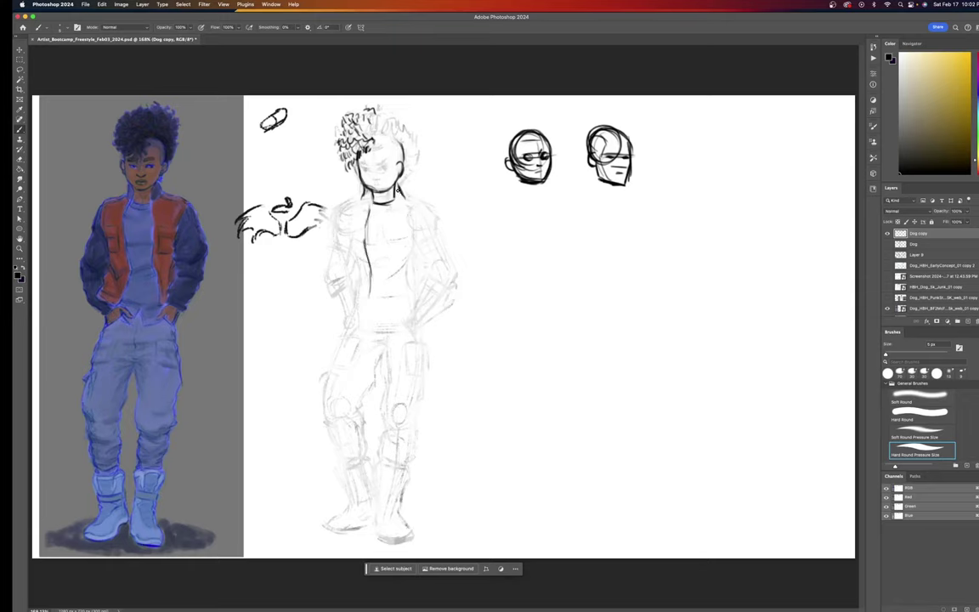
mouse_move(394, 198)
left_mouse_down()
mouse_move(389, 245)
mouse_move(391, 231)
mouse_move(402, 303)
left_mouse_up()
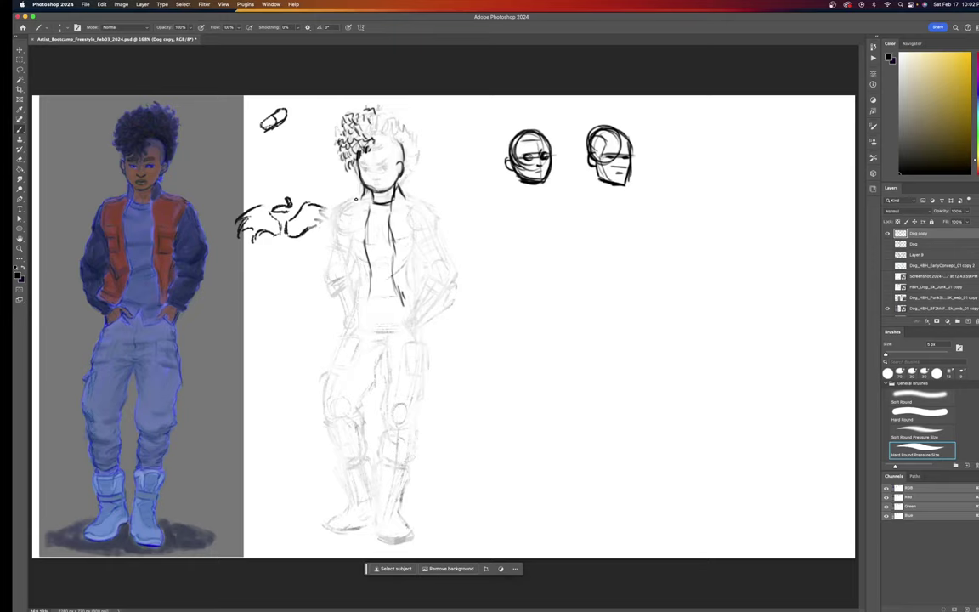
Draw the jacket's shoulders and the sleeve of the arm farther from the painted reference, including its folds and cuff.
mouse_move(363, 198)
left_mouse_down()
mouse_move(338, 210)
mouse_move(333, 230)
left_mouse_up()
left_click_drag(402, 194, 442, 214)
left_click_drag(333, 224, 338, 243)
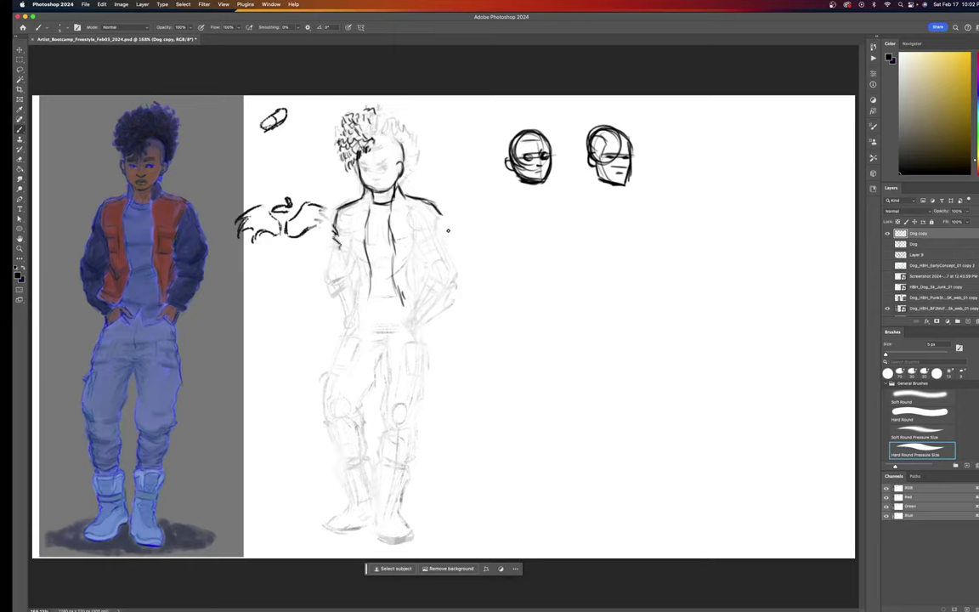
mouse_move(437, 234)
left_mouse_down()
mouse_move(422, 243)
mouse_move(444, 239)
left_mouse_up()
left_click_drag(415, 239, 419, 245)
mouse_move(419, 284)
left_mouse_down()
mouse_move(448, 291)
mouse_move(433, 276)
mouse_move(452, 286)
mouse_move(423, 283)
left_mouse_up()
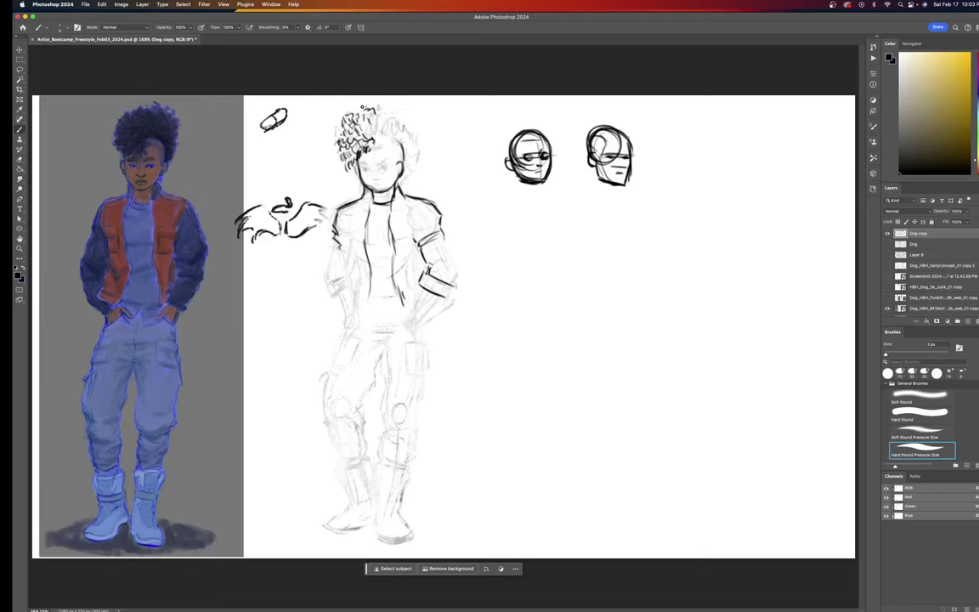
Complete the curls around the head and draw the other arm's sleeve, rolled cuff and the hand in the pocket.
mouse_move(360, 109)
left_mouse_down()
mouse_move(377, 134)
mouse_move(370, 108)
mouse_move(379, 132)
mouse_move(378, 110)
mouse_move(389, 107)
mouse_move(384, 135)
mouse_move(399, 109)
mouse_move(393, 133)
mouse_move(407, 118)
mouse_move(403, 139)
mouse_move(397, 134)
mouse_move(414, 130)
mouse_move(402, 183)
left_mouse_up()
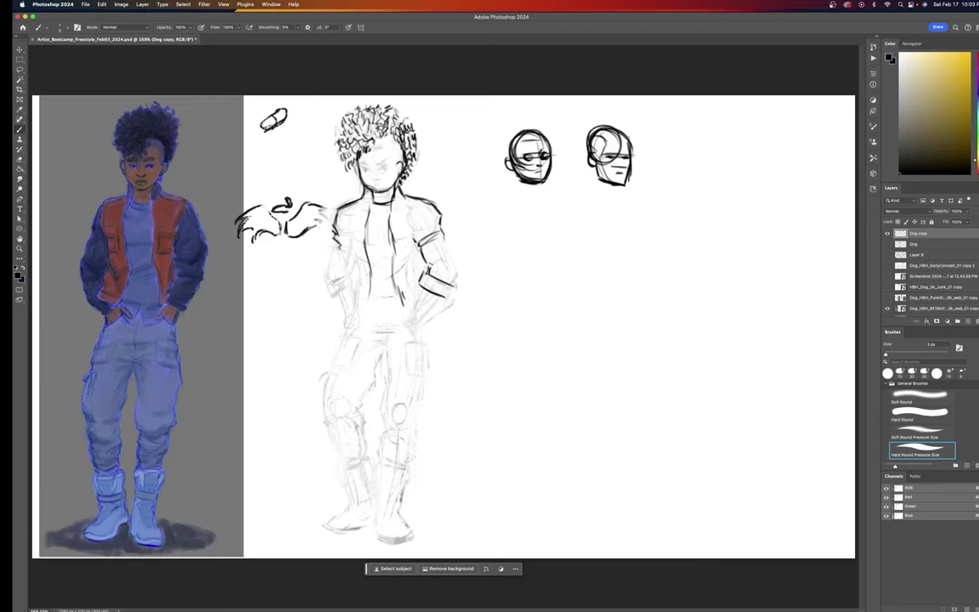
mouse_move(332, 242)
left_mouse_down()
mouse_move(327, 270)
mouse_move(352, 266)
left_mouse_up()
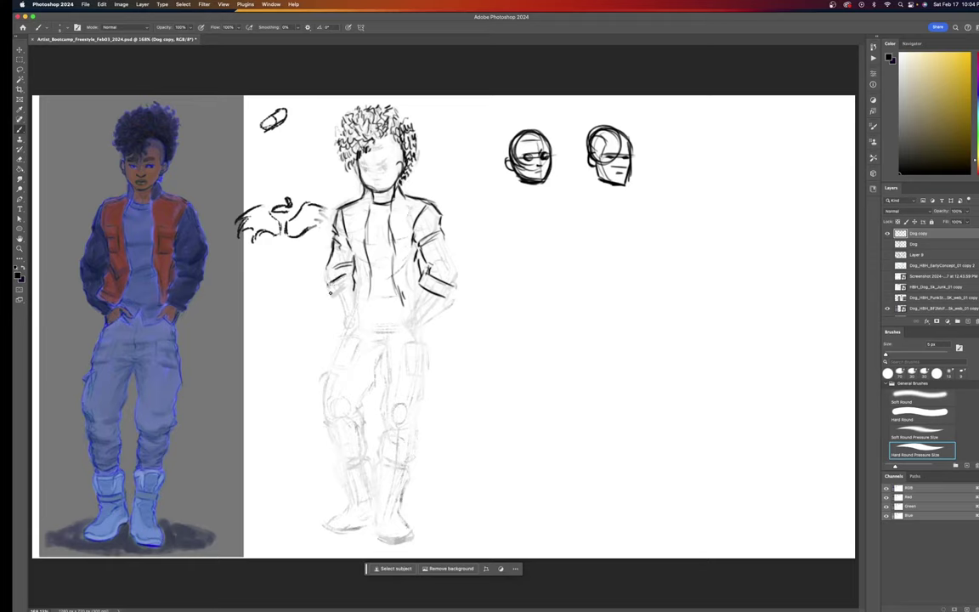
left_click_drag(328, 282, 337, 297)
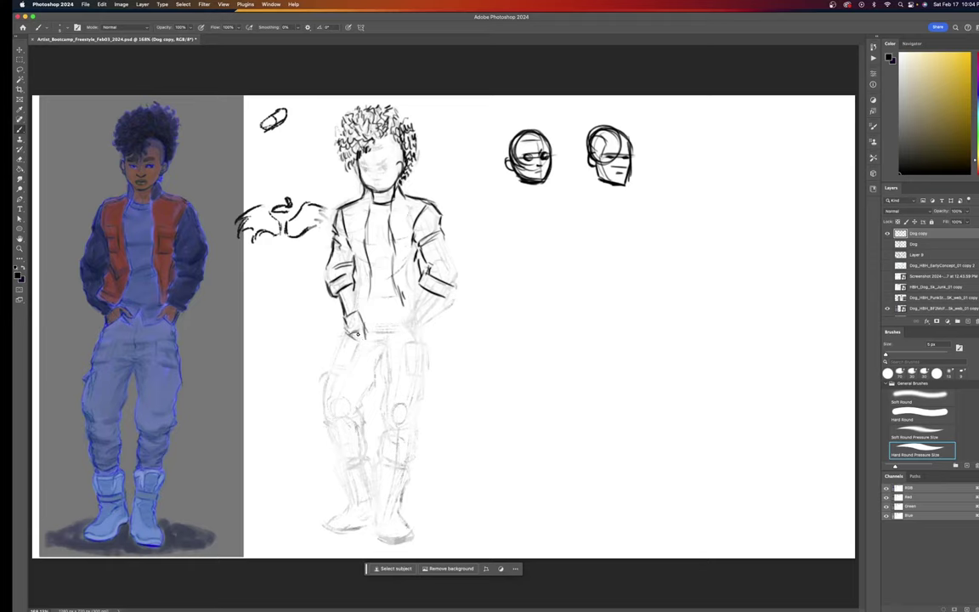
left_click_drag(355, 338, 364, 343)
Draw the lower jacket and shirt edges, and the outer thigh line of the trousers with its cargo pocket.
left_click_drag(353, 289, 357, 313)
mouse_move(386, 321)
left_mouse_down()
mouse_move(405, 309)
mouse_move(386, 297)
mouse_move(386, 268)
left_mouse_up()
mouse_move(345, 330)
left_mouse_down()
mouse_move(325, 387)
mouse_move(326, 371)
mouse_move(337, 372)
mouse_move(323, 374)
mouse_move(323, 412)
left_mouse_up()
left_click_drag(334, 373, 327, 409)
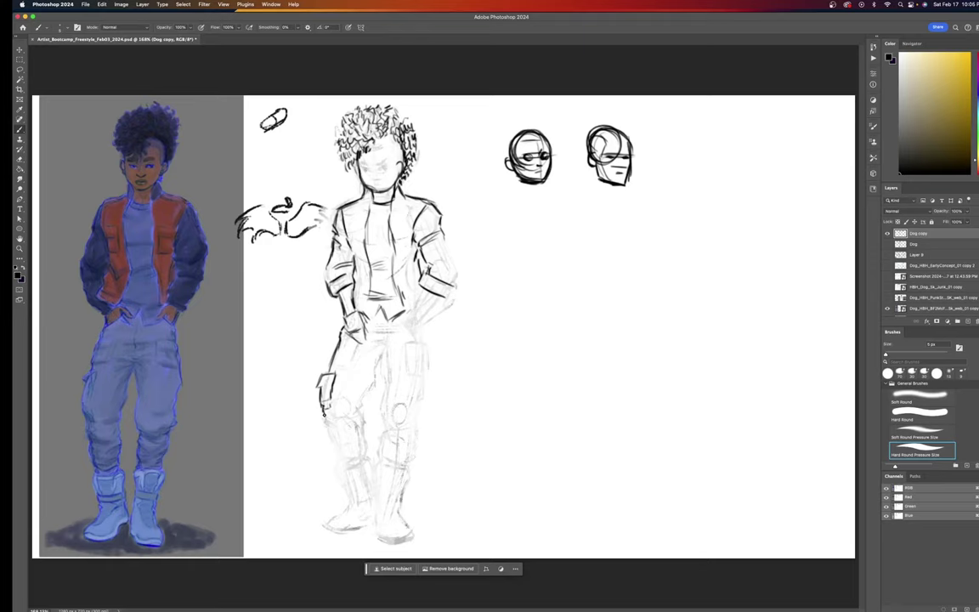
Draw the lower part of the first trouser leg, the crotch and inner thigh lines, and the other thigh with its cargo pocket.
mouse_move(325, 416)
left_mouse_down()
mouse_move(335, 440)
mouse_move(328, 425)
mouse_move(362, 461)
left_mouse_up()
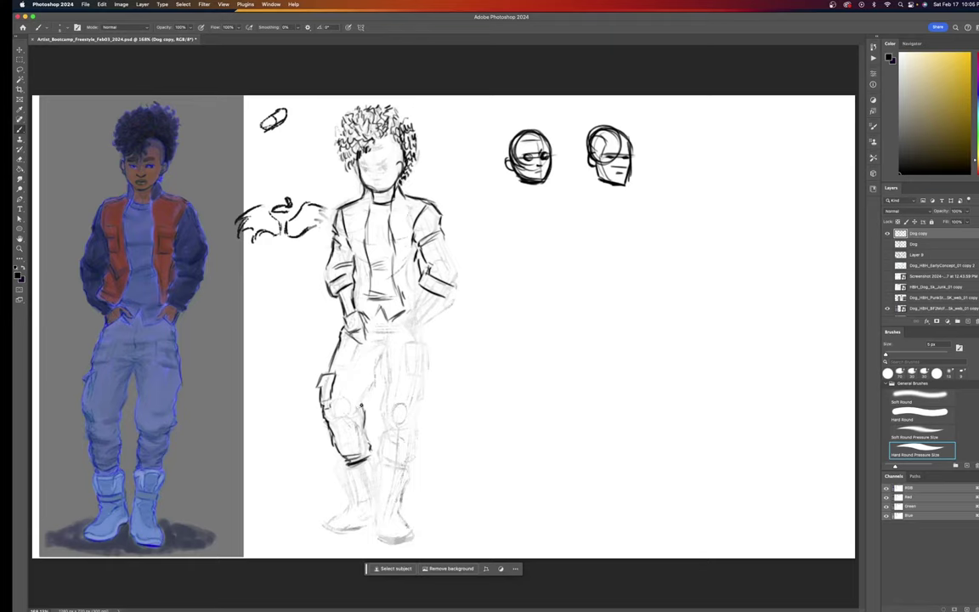
left_click_drag(366, 399, 380, 369)
left_click_drag(384, 390, 385, 437)
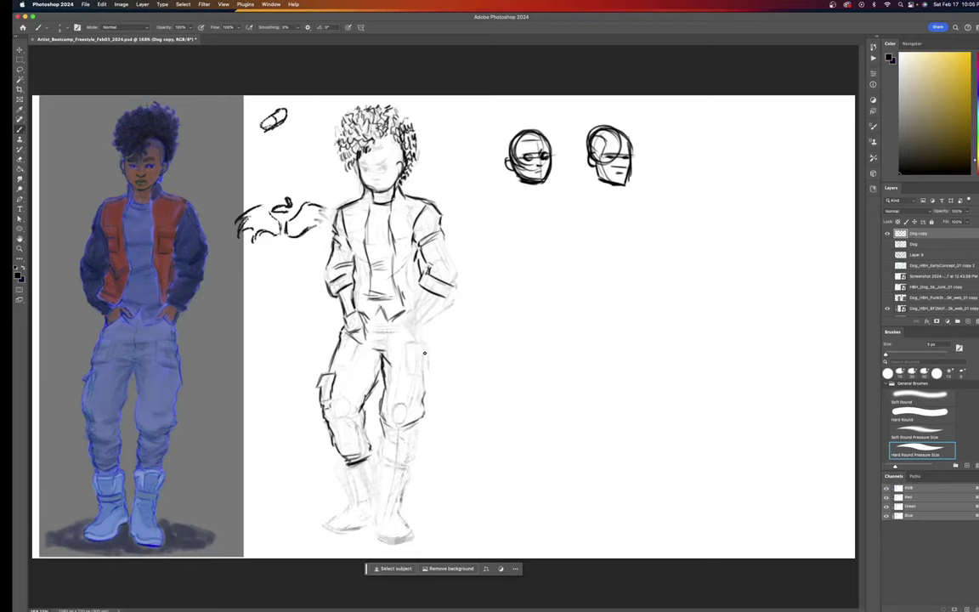
left_click_drag(427, 372, 423, 343)
Draw the second forearm below its rolled cuff and the hand reaching into the trouser pocket.
left_click_drag(424, 288, 408, 317)
left_click_drag(442, 297, 422, 328)
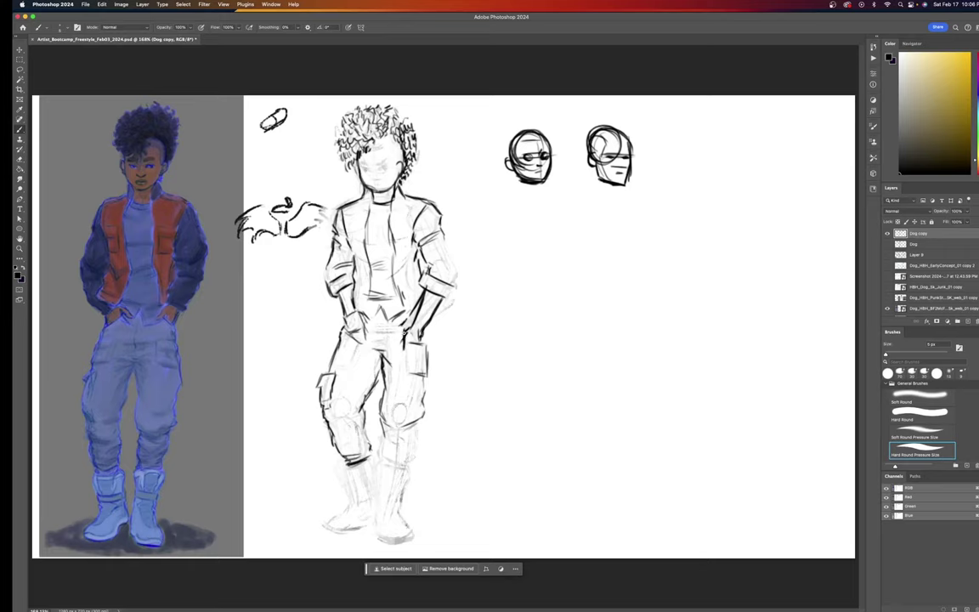
left_click_drag(404, 358, 421, 354)
Draw the gathered trouser leg below the second knee and both boots with their straps, folds and soles.
mouse_move(379, 463)
left_mouse_down()
mouse_move(410, 468)
mouse_move(416, 457)
left_mouse_up()
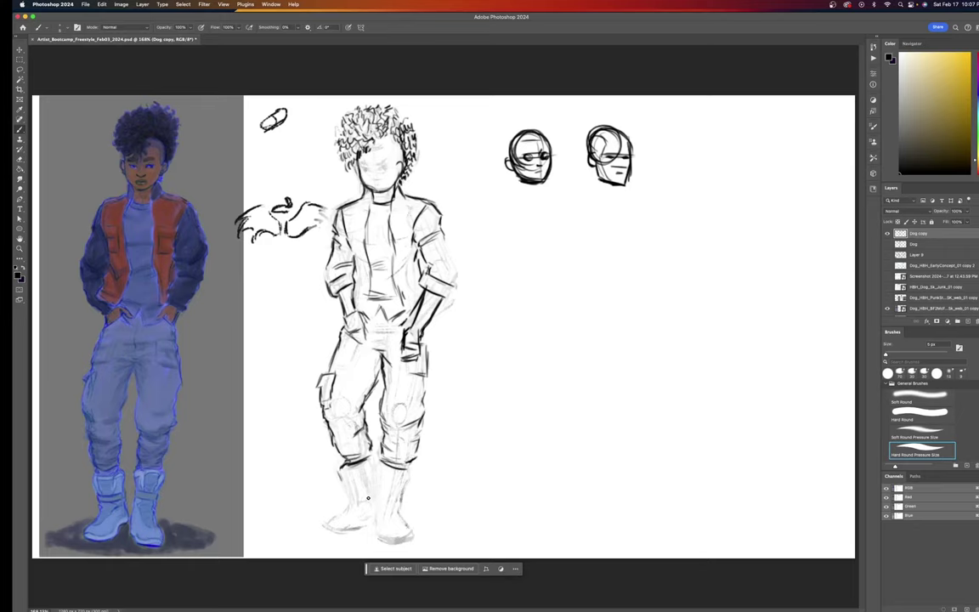
left_click_drag(341, 470, 346, 485)
mouse_move(344, 483)
left_mouse_down()
mouse_move(370, 481)
mouse_move(344, 485)
mouse_move(370, 481)
mouse_move(348, 480)
mouse_move(366, 474)
mouse_move(392, 482)
mouse_move(388, 506)
mouse_move(379, 505)
mouse_move(396, 506)
mouse_move(382, 507)
mouse_move(409, 493)
mouse_move(383, 486)
mouse_move(408, 476)
left_mouse_up()
mouse_move(409, 465)
left_mouse_down()
mouse_move(404, 483)
mouse_move(379, 474)
mouse_move(377, 530)
left_mouse_up()
mouse_move(378, 533)
left_mouse_down()
mouse_move(416, 538)
mouse_move(394, 544)
left_mouse_up()
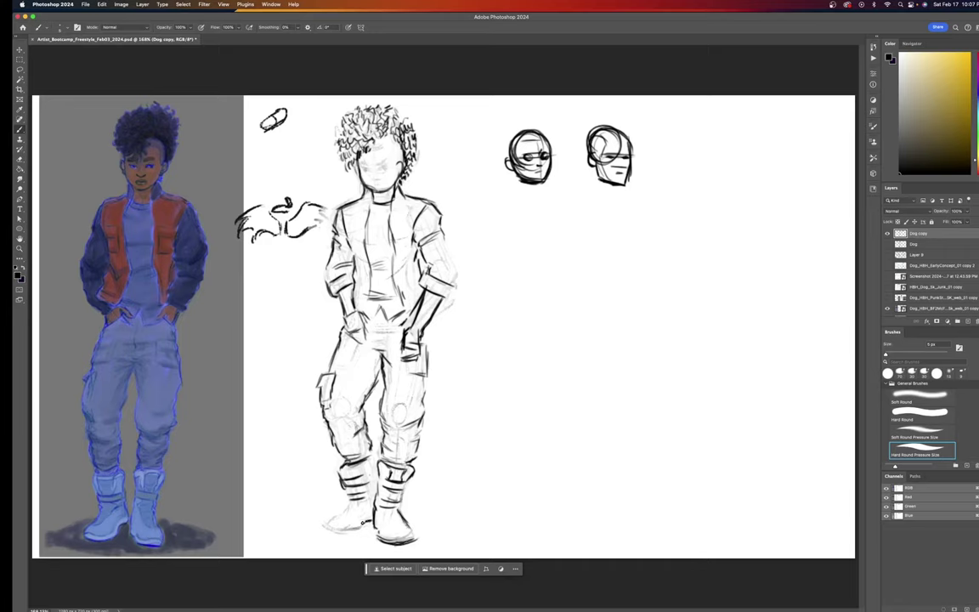
left_click_drag(326, 526, 360, 531)
Draw the nose and rough in both round eyes on the face with a 2 px brush.
scroll(397, 162, "up", 10)
scroll(397, 162, "down", 7)
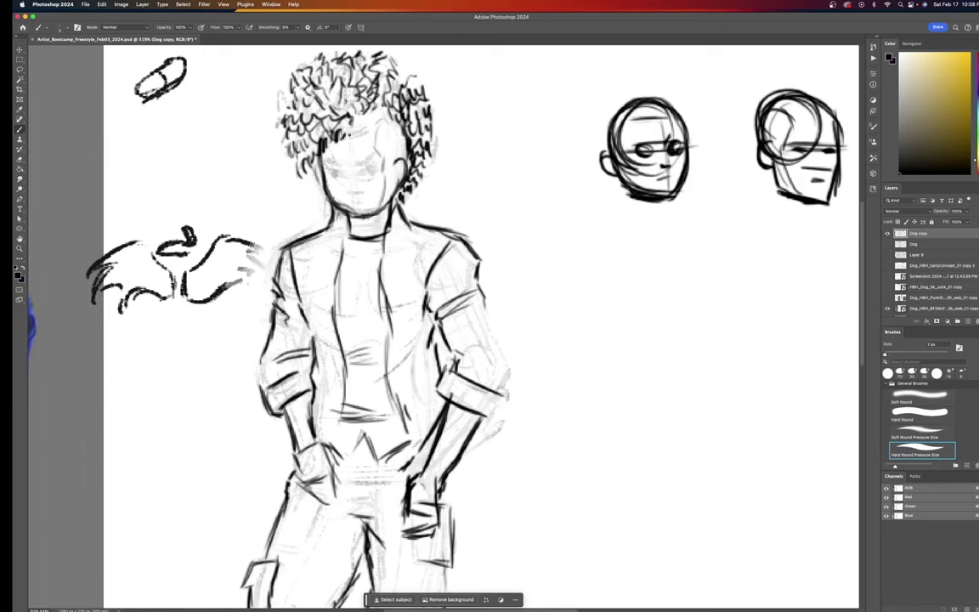
key("[")
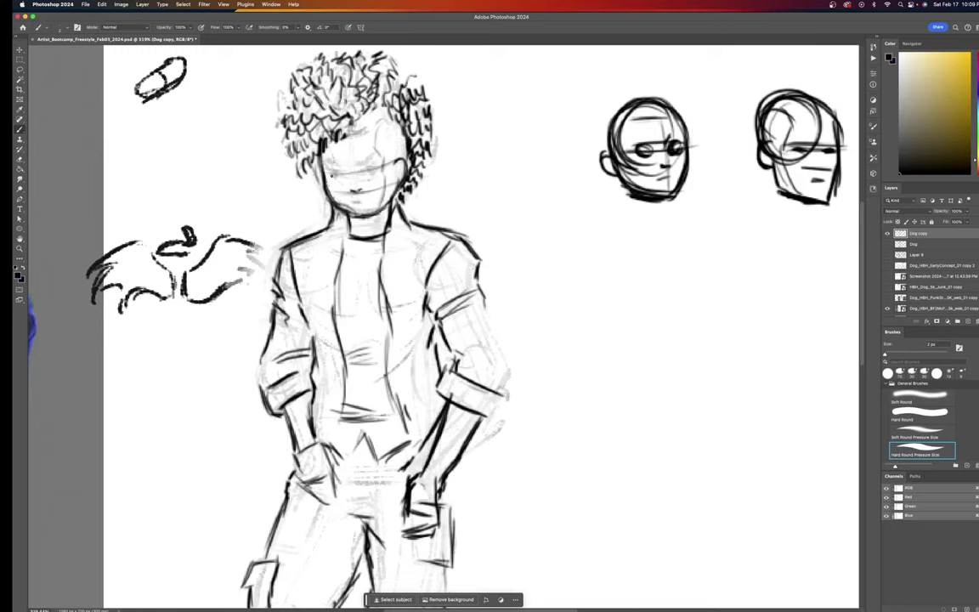
left_click_drag(360, 187, 357, 191)
mouse_move(337, 168)
left_mouse_down()
mouse_move(332, 176)
mouse_move(375, 168)
left_mouse_up()
left_click(374, 183)
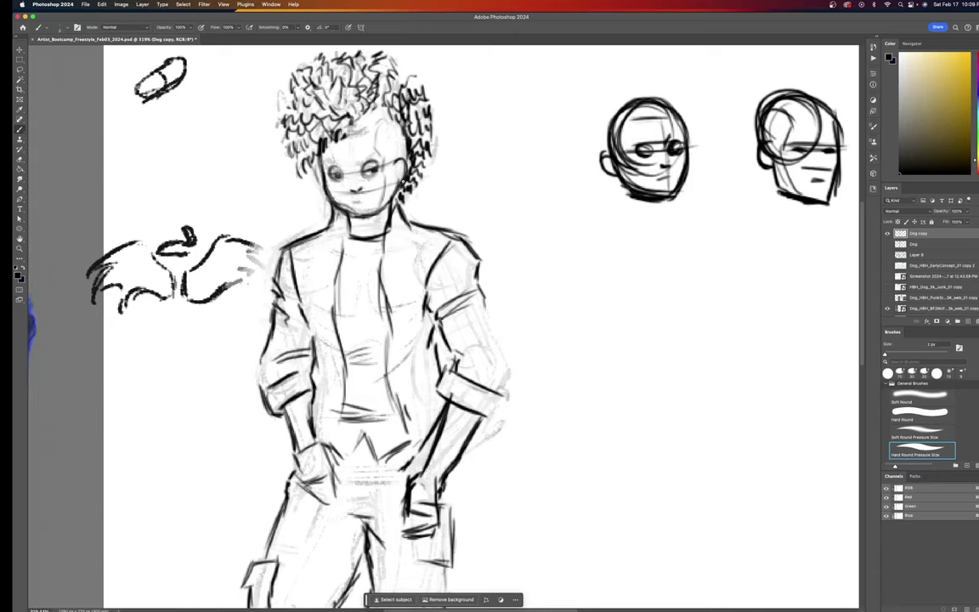
Erase the roughed-in eyes from the face with a much smaller eraser.
key("e")
left_click_drag(346, 157, 339, 154)
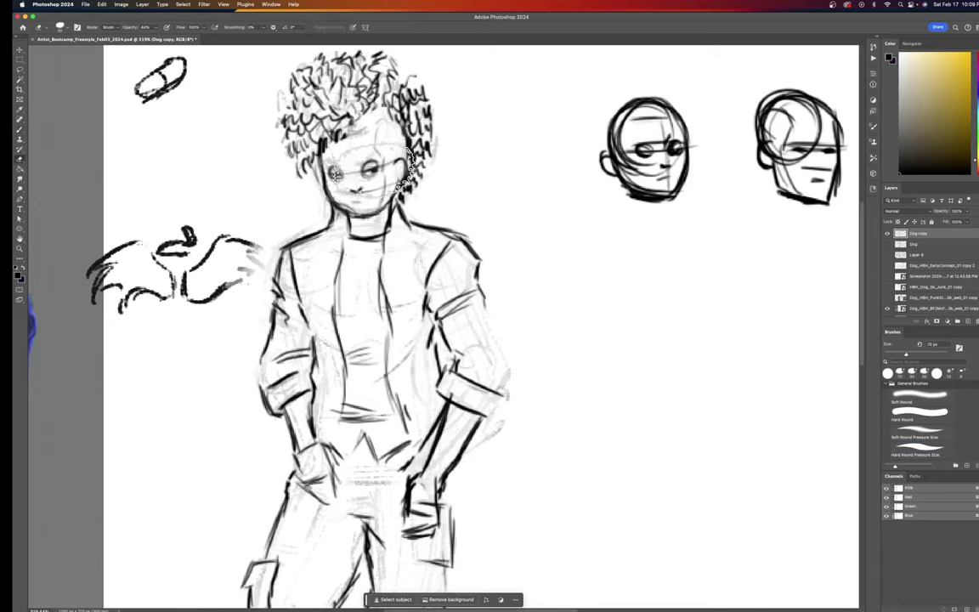
key("bracketleft")
key("bracketleft")
key("bracketleft")
key("bracketleft")
key("bracketleft")
key("bracketleft")
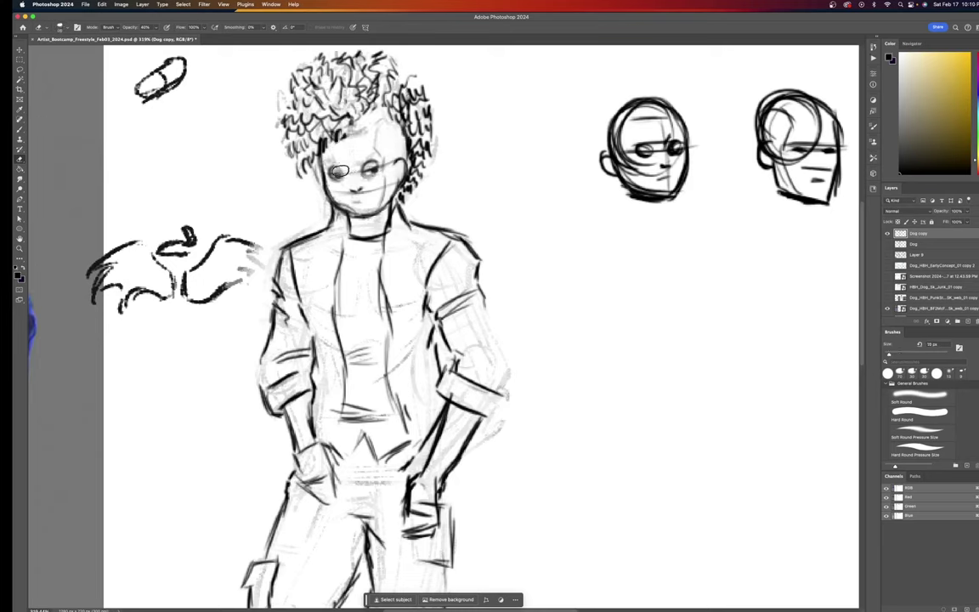
left_click_drag(336, 168, 330, 169)
Redraw both eyes as plain circles with irises and add a small mouth with a lower-lip line.
key("b")
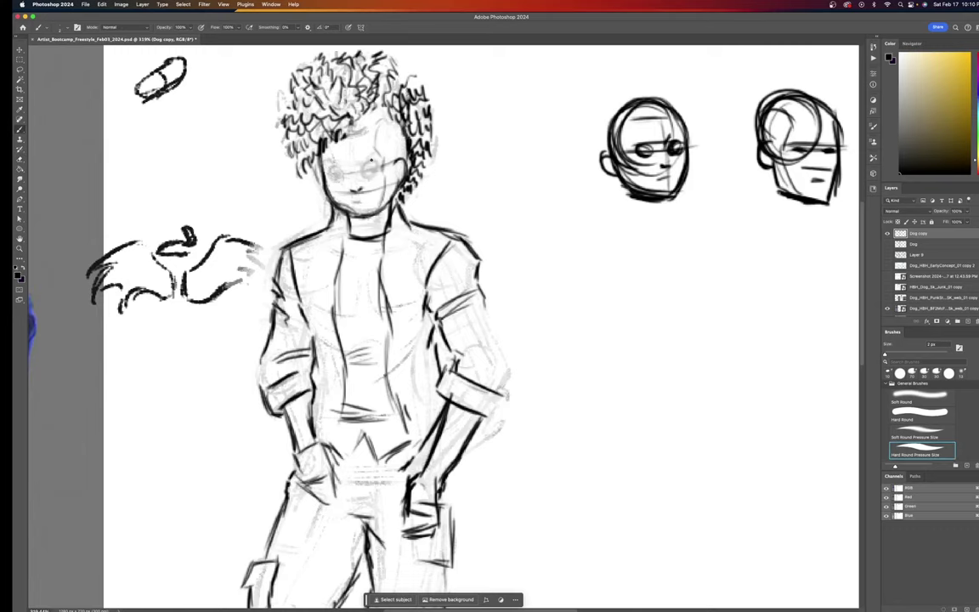
left_click_drag(373, 164, 364, 173)
left_click_drag(341, 170, 331, 176)
key("ctrl+z")
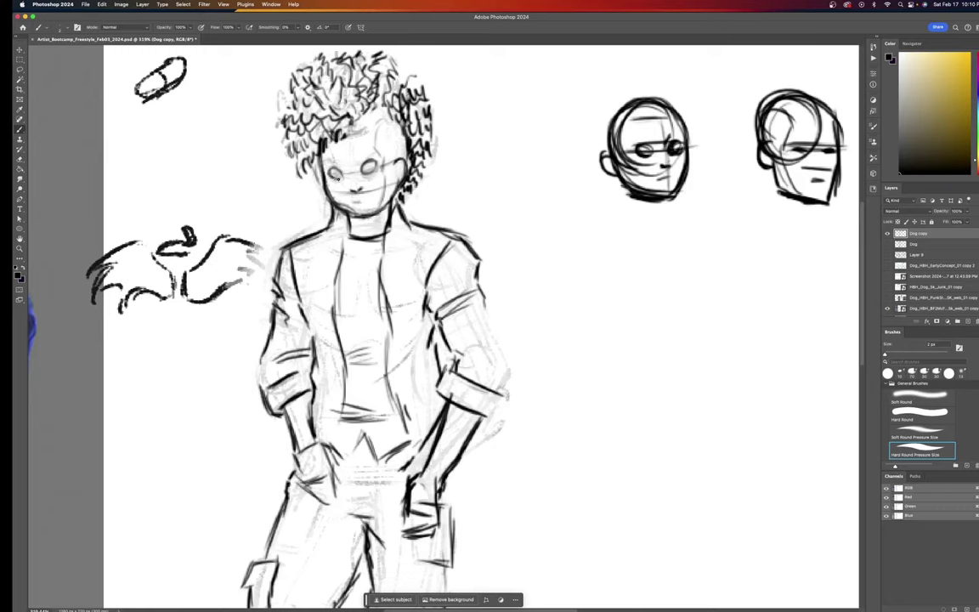
left_click_drag(338, 173, 371, 171)
left_click_drag(360, 202, 369, 199)
key("bracketleft")
key("bracketleft")
left_click_drag(356, 206, 365, 201)
Draw a separate sample eye beside the head, with a round eyeball, dark iris and lid line.
mouse_move(482, 147)
left_mouse_down()
mouse_move(500, 149)
mouse_move(494, 159)
mouse_move(491, 143)
left_mouse_up()
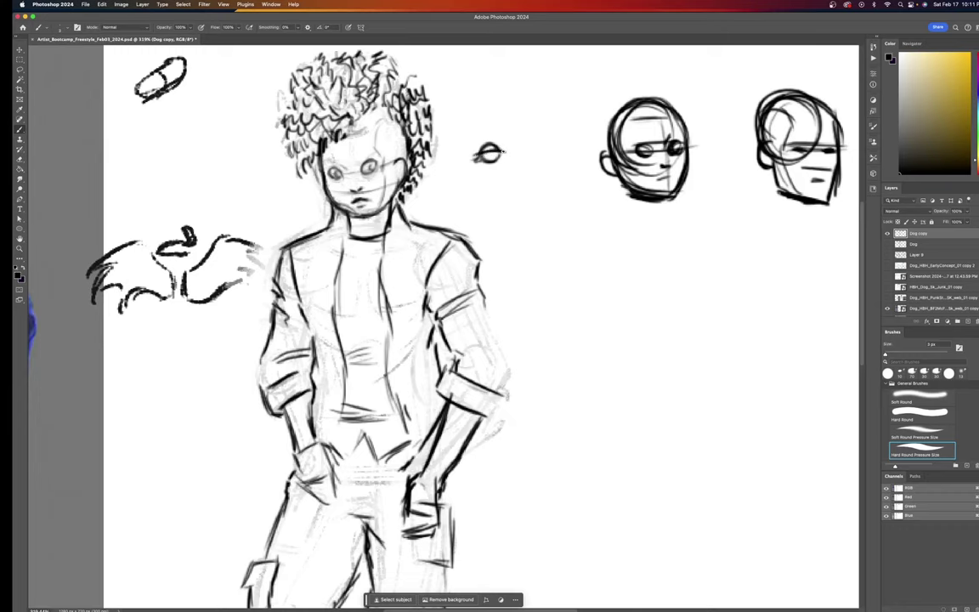
left_click_drag(483, 151, 501, 149)
Erase the eye circles and lighten the cheek and jaw outline of the face.
key("e")
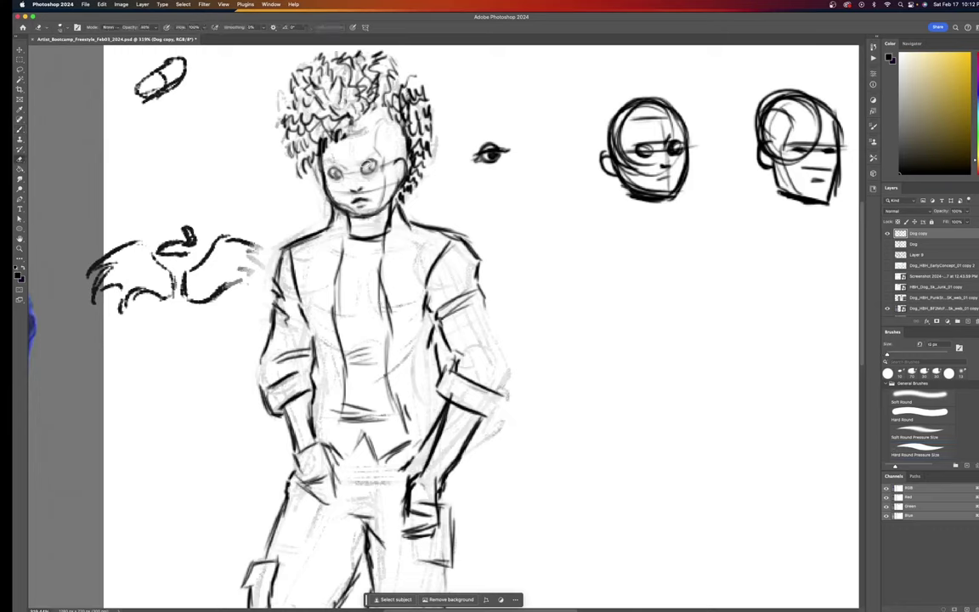
mouse_move(363, 162)
left_mouse_down()
mouse_move(333, 170)
mouse_move(342, 180)
left_mouse_up()
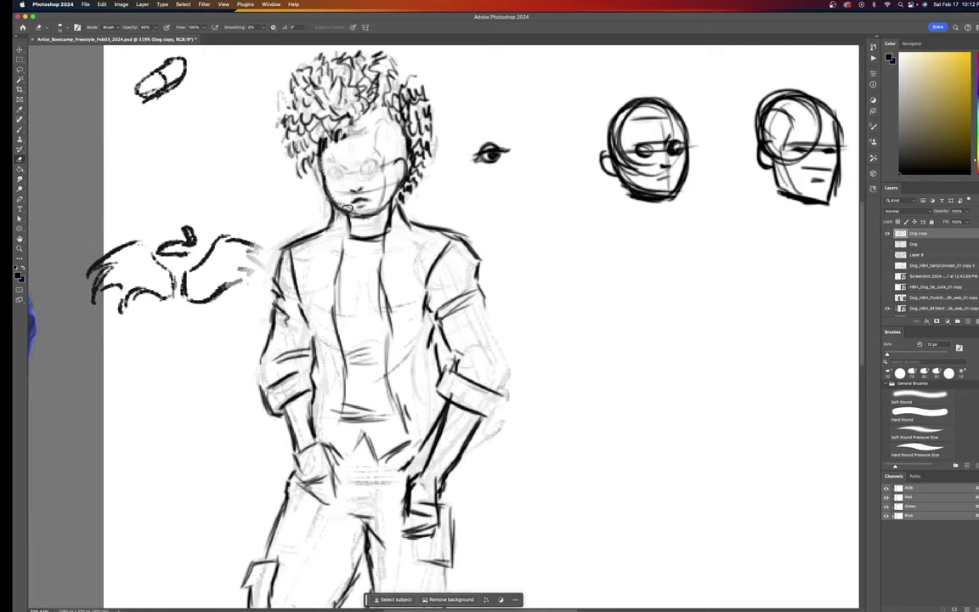
mouse_move(348, 207)
left_mouse_down()
mouse_move(325, 189)
mouse_move(343, 213)
left_mouse_up()
mouse_move(322, 161)
left_mouse_down()
mouse_move(325, 190)
mouse_move(323, 146)
mouse_move(325, 193)
mouse_move(321, 154)
mouse_move(339, 206)
mouse_move(379, 195)
mouse_move(381, 222)
mouse_move(343, 209)
mouse_move(369, 216)
left_mouse_up()
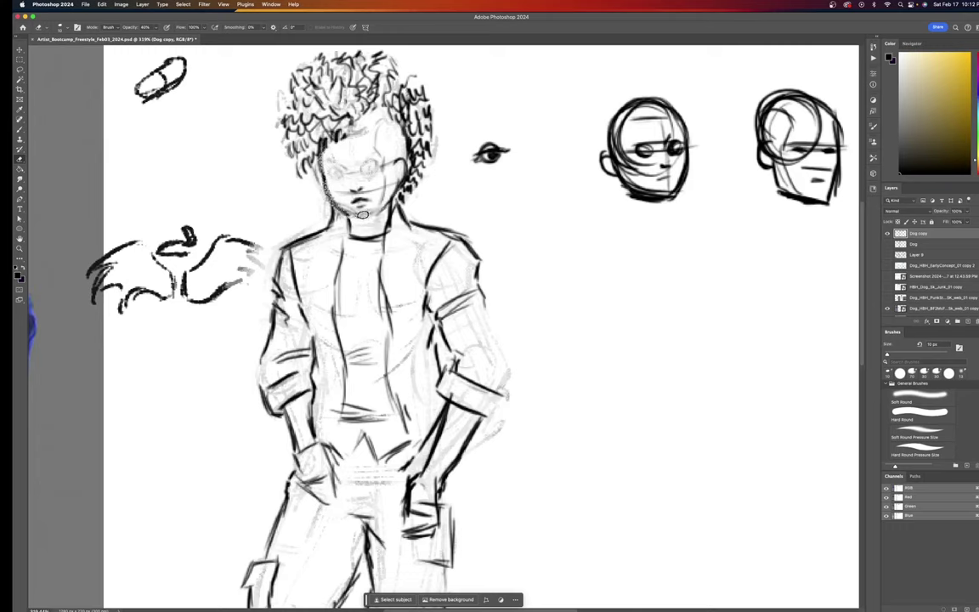
Redraw the cheek and jaw contour and draw both eyes with upper lids and dark irises.
key("b")
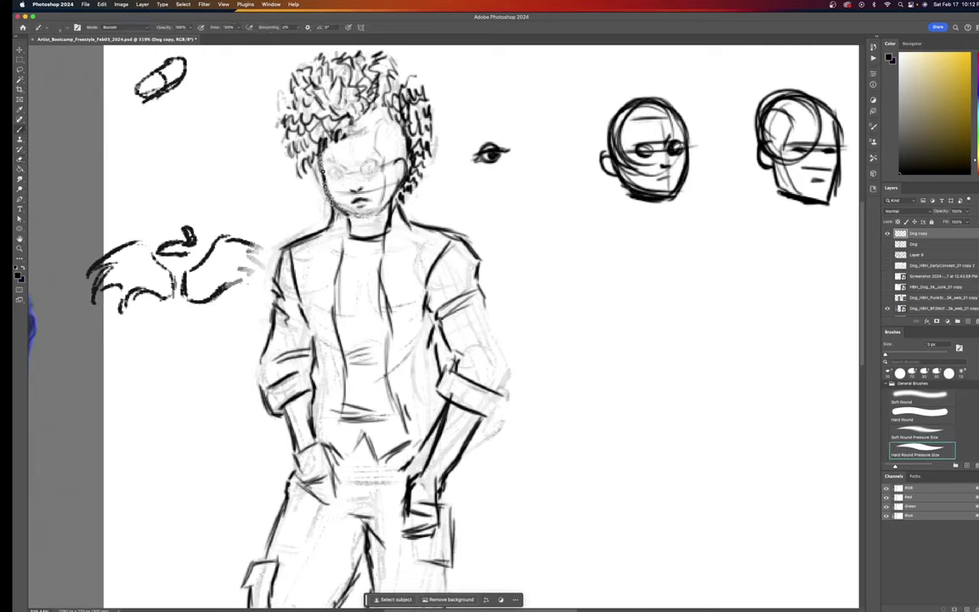
key("b")
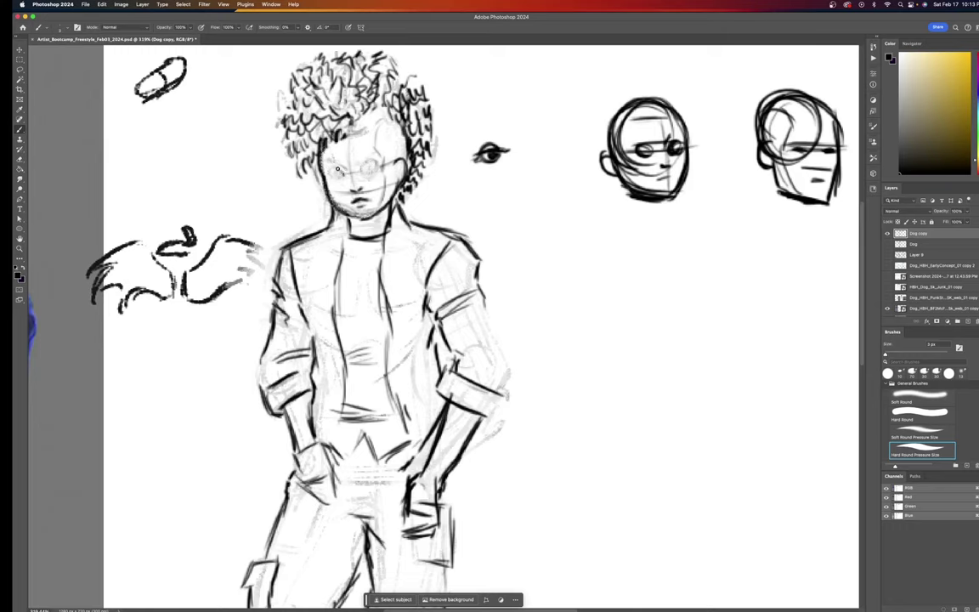
left_click_drag(340, 168, 334, 179)
left_click(336, 174)
left_click_drag(332, 173, 343, 176)
left_click_drag(355, 170, 358, 174)
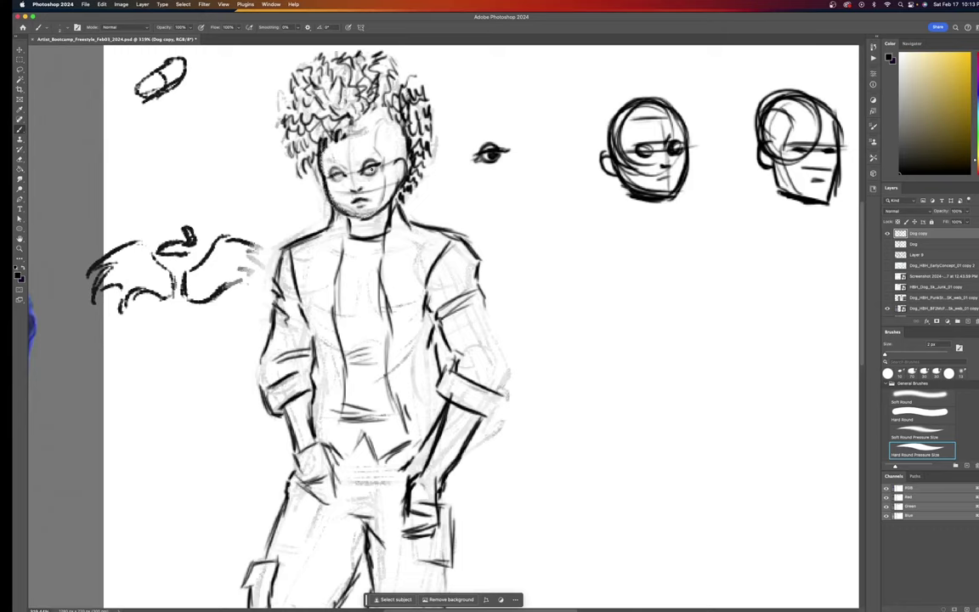
left_click_drag(370, 169, 372, 173)
Lasso the eye nearer the painted reference, shift it slightly toward the face's outer edge with Free Transform, and deselect.
key("l")
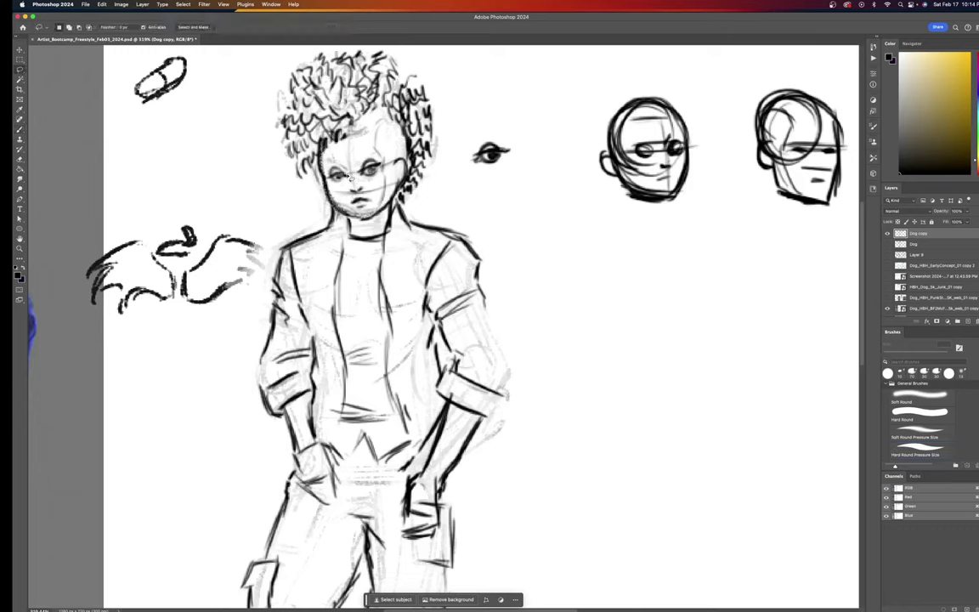
left_click_drag(350, 180, 346, 182)
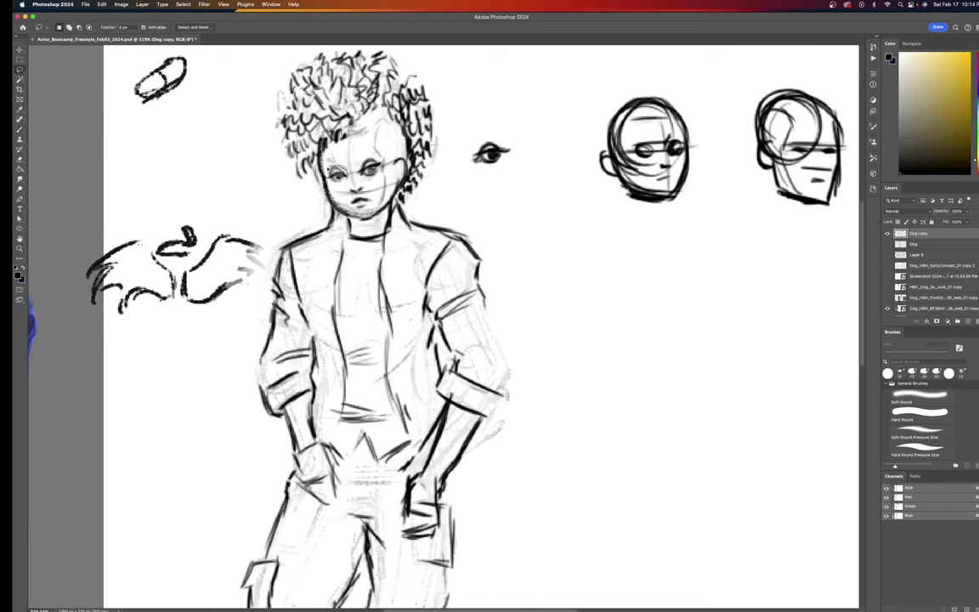
left_click_drag(346, 181, 350, 179)
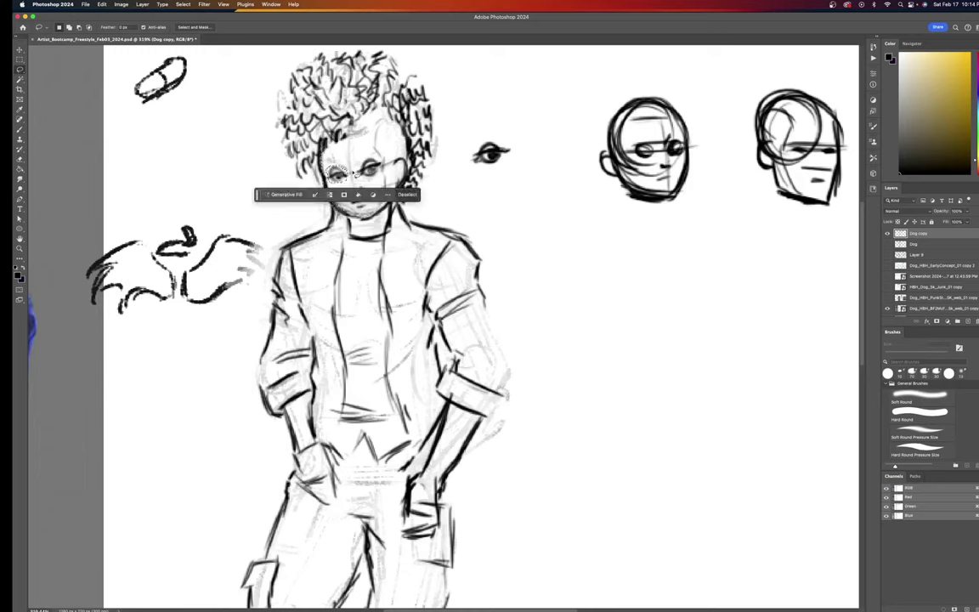
key("super+t")
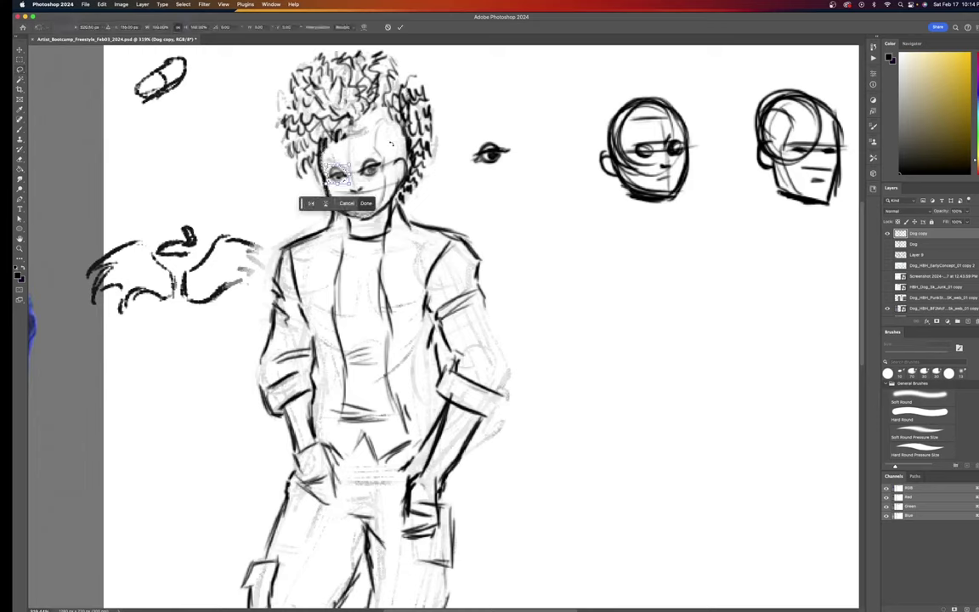
key("Left")
key("Left")
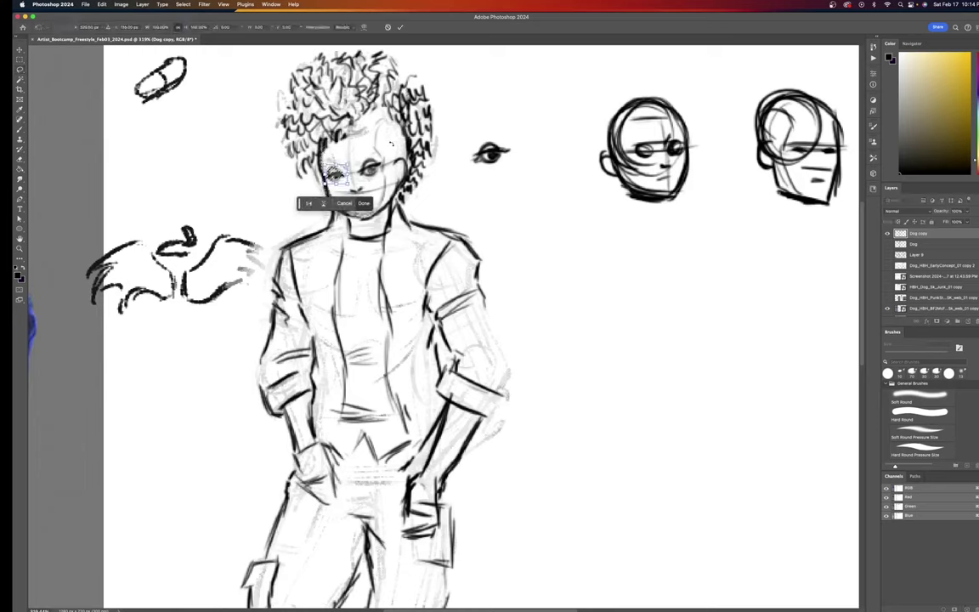
key("Right")
left_click_drag(353, 155, 358, 161)
key("Return")
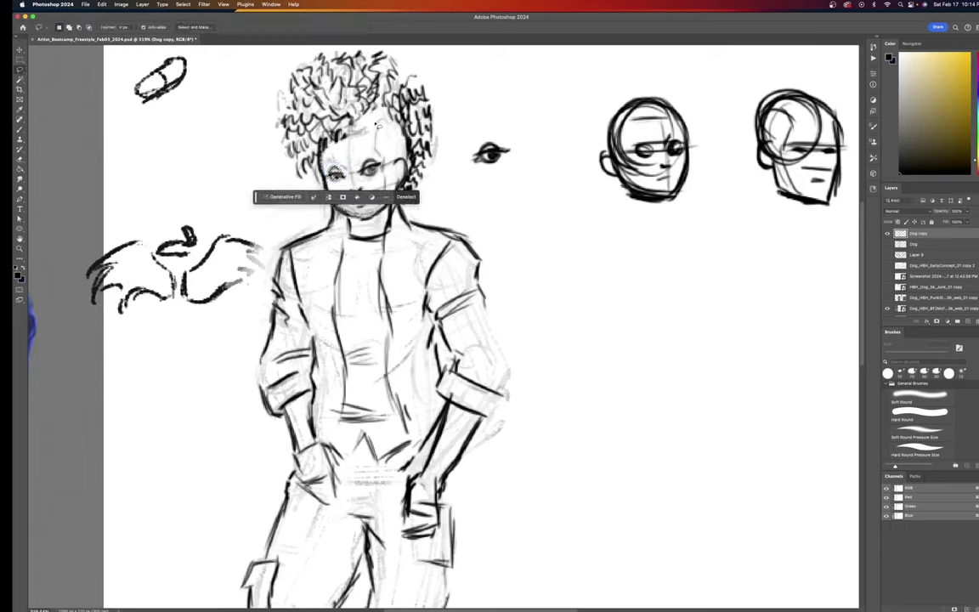
key("super+d")
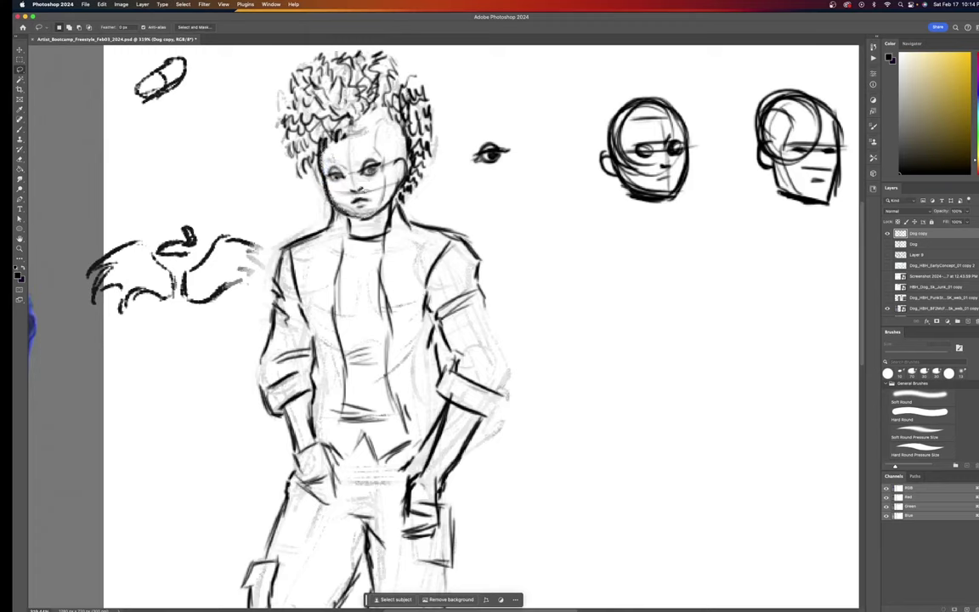
Shade the whole mass of curly hair grey with an 8 px brush at 50% opacity.
key("b")
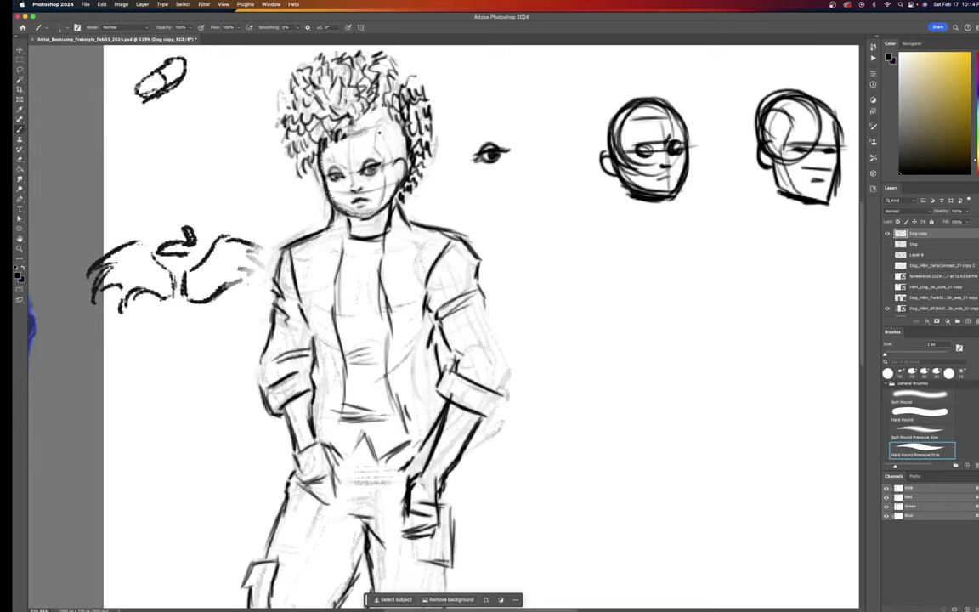
key("bracketright")
key("bracketright")
key("bracketright")
key("bracketright")
key("bracketright")
key("bracketright")
key("9")
key("5")
mouse_move(340, 119)
left_mouse_down()
mouse_move(310, 151)
mouse_move(300, 129)
mouse_move(291, 151)
mouse_move(290, 122)
mouse_move(332, 128)
mouse_move(339, 112)
mouse_move(302, 130)
mouse_move(298, 103)
mouse_move(282, 124)
mouse_move(332, 103)
mouse_move(363, 108)
mouse_move(323, 113)
mouse_move(312, 89)
mouse_move(288, 94)
mouse_move(326, 82)
mouse_move(343, 100)
mouse_move(364, 87)
mouse_move(358, 104)
mouse_move(333, 83)
mouse_move(306, 79)
mouse_move(309, 64)
mouse_move(365, 74)
mouse_move(335, 76)
mouse_move(340, 61)
mouse_move(363, 88)
mouse_move(379, 88)
mouse_move(379, 102)
mouse_move(414, 119)
mouse_move(405, 189)
mouse_move(419, 112)
mouse_move(427, 128)
mouse_move(426, 116)
mouse_move(397, 89)
mouse_move(406, 95)
mouse_move(387, 97)
mouse_move(389, 87)
mouse_move(426, 95)
mouse_move(419, 85)
mouse_move(406, 89)
mouse_move(357, 68)
mouse_move(402, 74)
mouse_move(311, 44)
mouse_move(362, 51)
mouse_move(289, 51)
mouse_move(322, 72)
mouse_move(366, 67)
left_mouse_up()
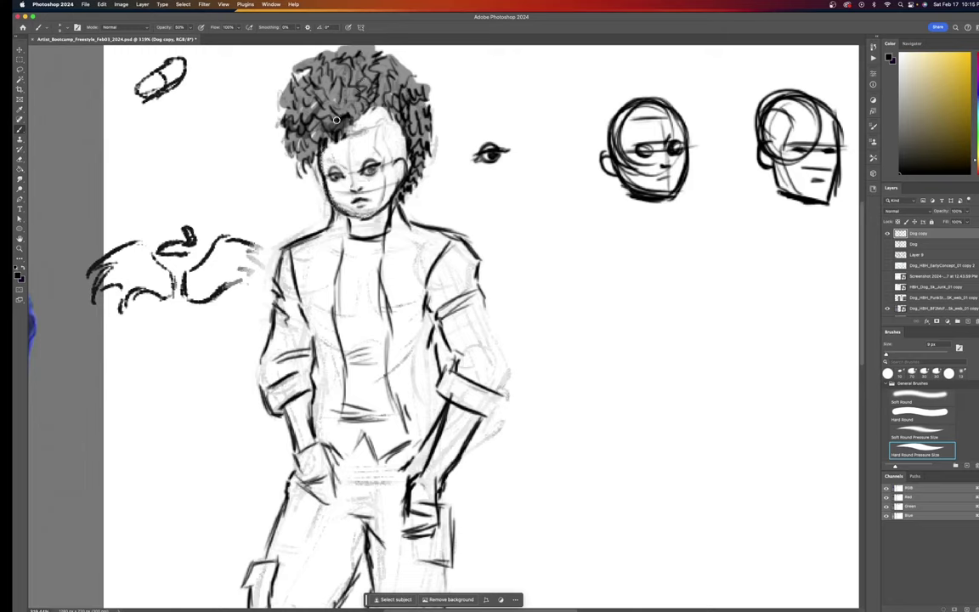
Deepen the hair shading along the hairline, the side of the head and the curls with a smaller brush.
key("[")
key("[")
key("[")
mouse_move(348, 113)
left_mouse_down()
mouse_move(348, 87)
mouse_move(360, 118)
mouse_move(366, 94)
mouse_move(394, 104)
mouse_move(352, 121)
mouse_move(359, 108)
mouse_move(392, 104)
mouse_move(388, 84)
mouse_move(409, 88)
mouse_move(384, 95)
mouse_move(420, 108)
mouse_move(385, 109)
mouse_move(400, 117)
mouse_move(381, 104)
mouse_move(354, 122)
mouse_move(407, 105)
mouse_move(412, 126)
mouse_move(396, 118)
mouse_move(412, 127)
mouse_move(409, 154)
left_mouse_up()
left_click_drag(408, 168, 416, 122)
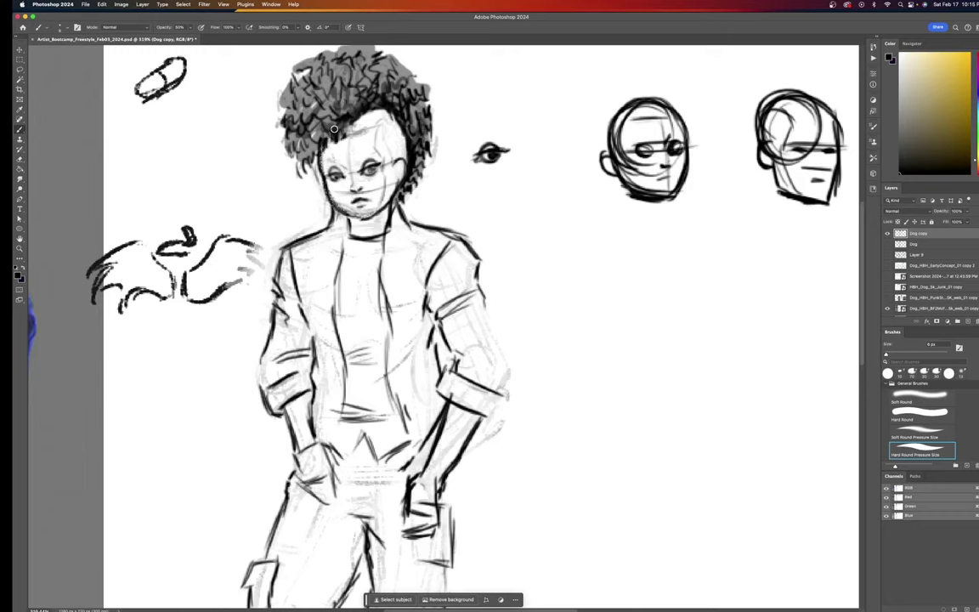
mouse_move(341, 127)
left_mouse_down()
mouse_move(325, 158)
mouse_move(301, 168)
mouse_move(308, 155)
mouse_move(295, 148)
mouse_move(320, 147)
mouse_move(329, 124)
mouse_move(286, 141)
mouse_move(302, 141)
mouse_move(309, 115)
mouse_move(330, 109)
mouse_move(314, 136)
mouse_move(325, 119)
mouse_move(294, 108)
mouse_move(290, 115)
mouse_move(333, 107)
mouse_move(291, 97)
mouse_move(309, 103)
mouse_move(338, 88)
mouse_move(365, 102)
mouse_move(424, 93)
mouse_move(302, 82)
mouse_move(355, 98)
mouse_move(328, 63)
mouse_move(353, 98)
mouse_move(358, 87)
mouse_move(331, 88)
mouse_move(329, 78)
mouse_move(356, 73)
mouse_move(384, 94)
mouse_move(340, 89)
mouse_move(357, 59)
mouse_move(399, 59)
left_mouse_up()
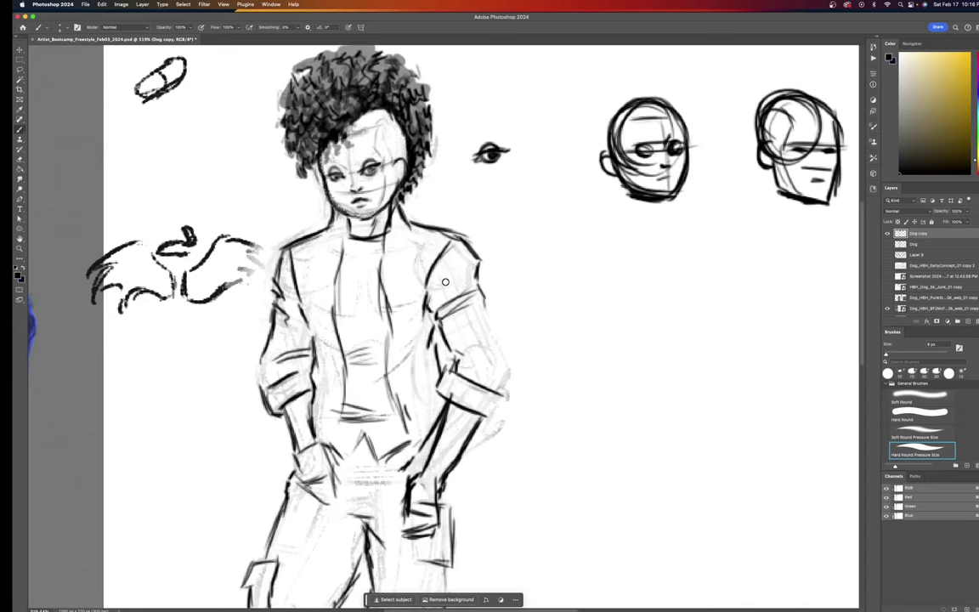
Add the jacket's chest pocket details and the outer elbow contour of the second sleeve.
scroll(446, 281, "down", 3)
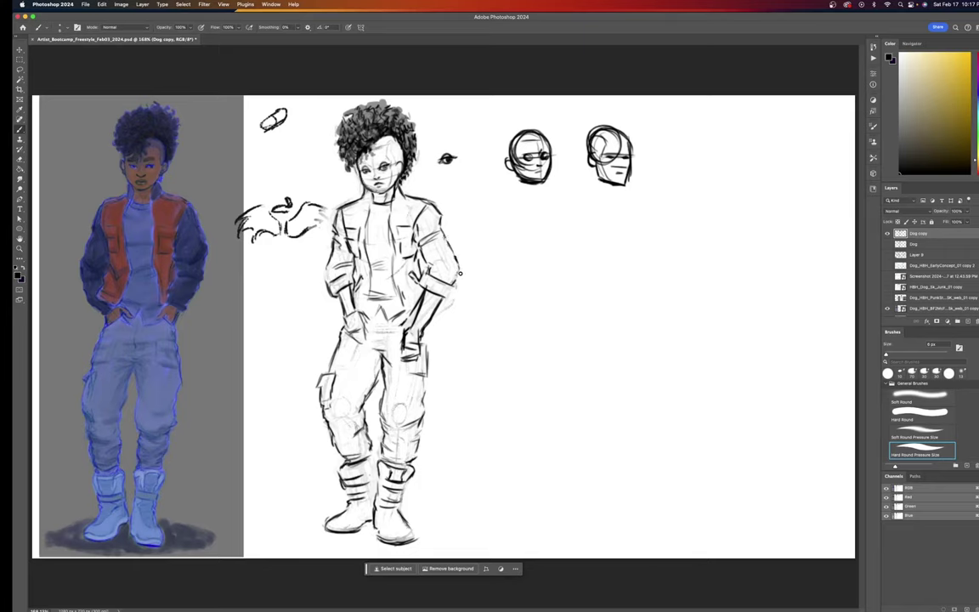
left_click_drag(456, 263, 456, 272)
Hide the Dog copy drawing layer and the painted character reference layer, leaving only the white background.
left_click(887, 233)
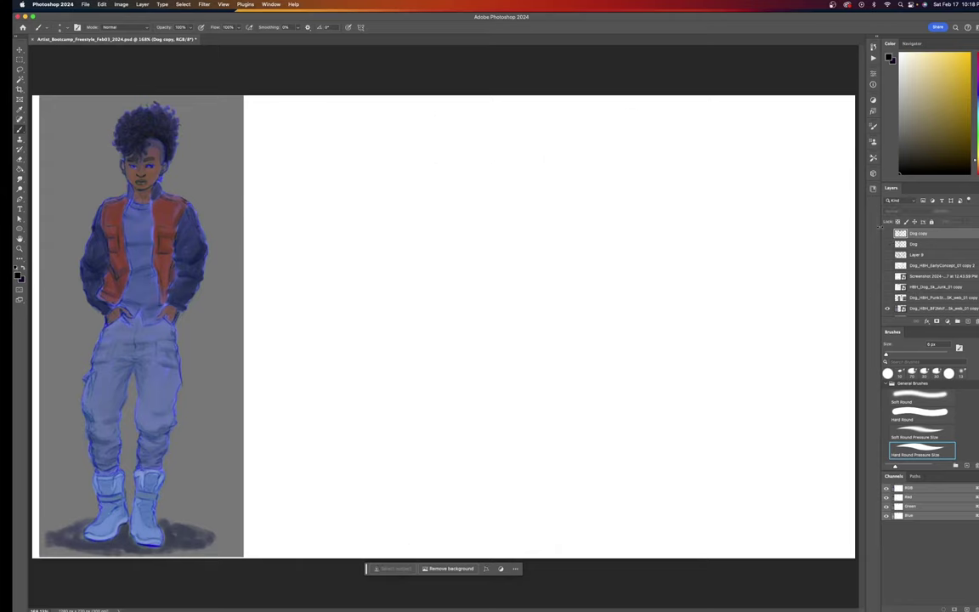
scroll(914, 273, "down", 1)
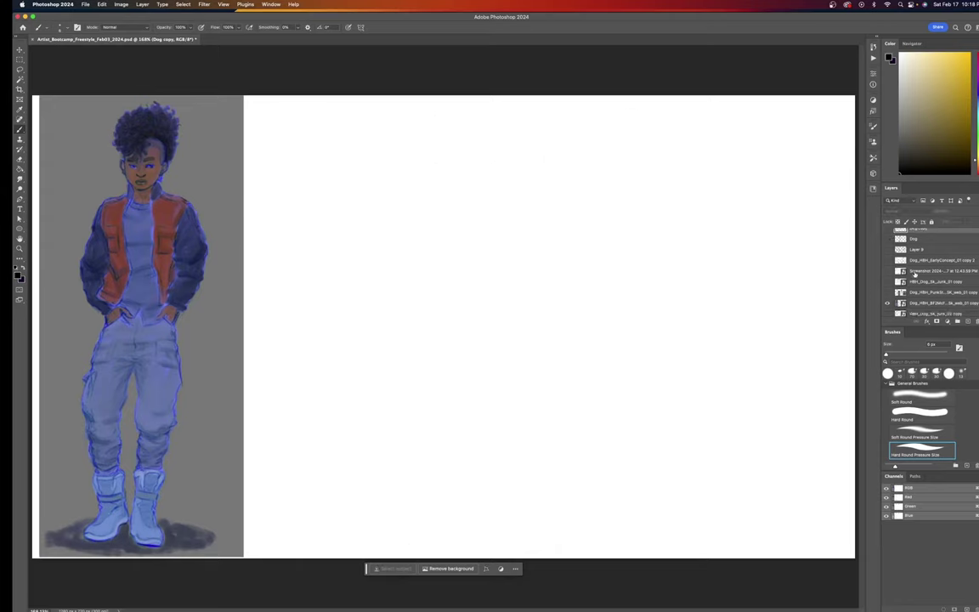
left_click(889, 303)
scroll(888, 305, "down", 5)
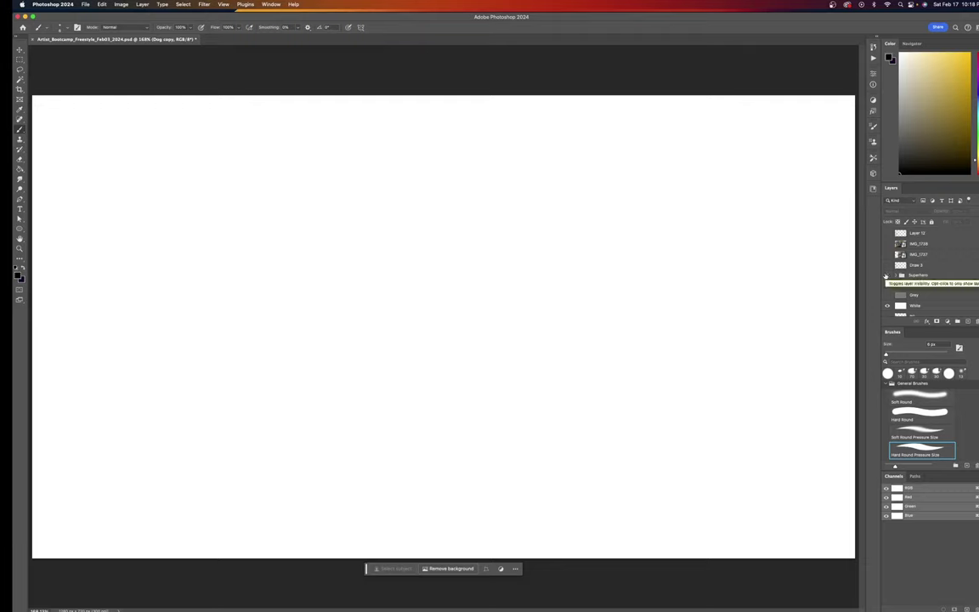
scroll(892, 268, "up", 3)
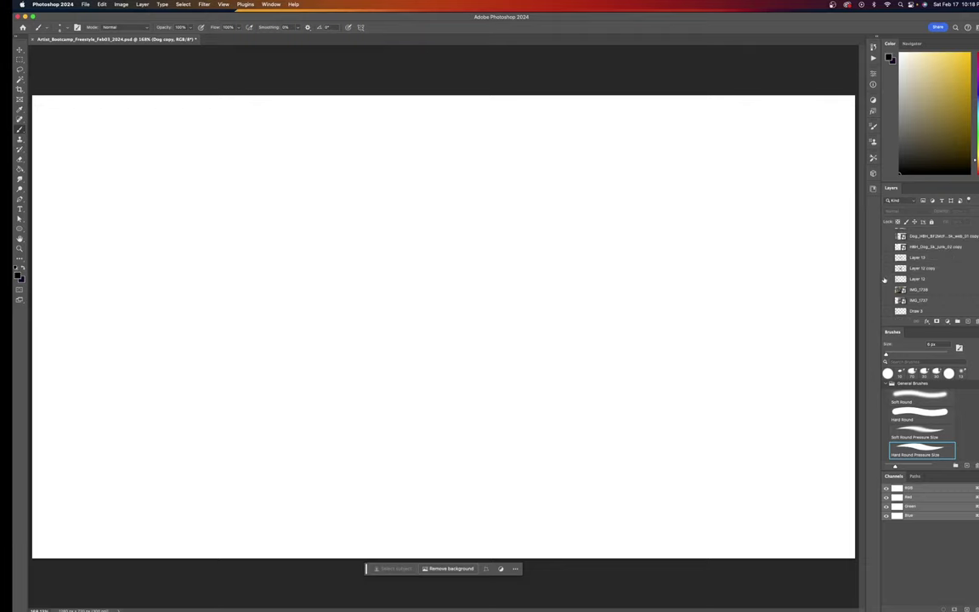
Review the Layer 12 and Layer 12 copy gesture sketches and the IMG_1737 and IMG_1738 cover photos, leaving all of them hidden.
left_click(888, 268)
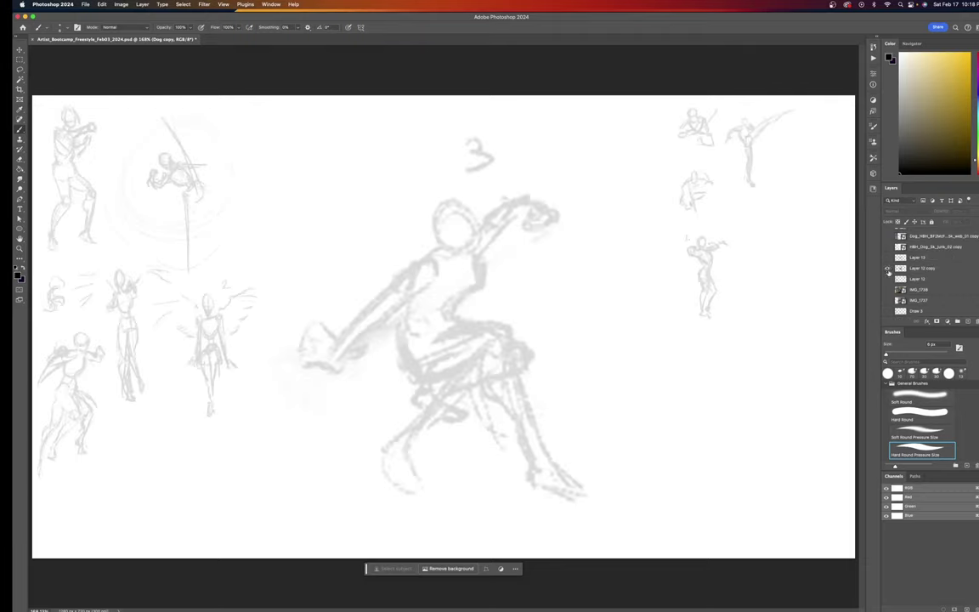
left_click(888, 278)
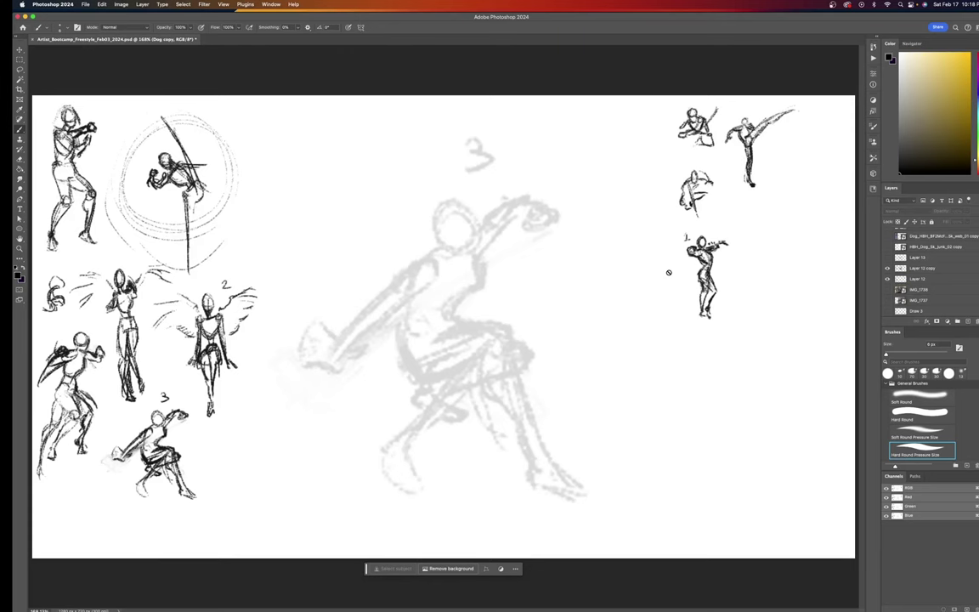
left_click(887, 301)
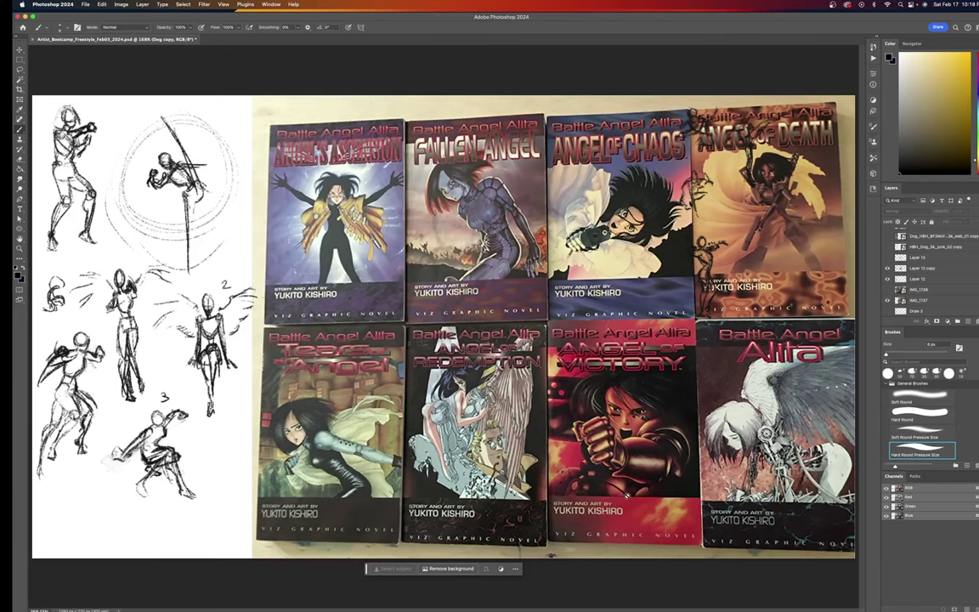
left_click(887, 291)
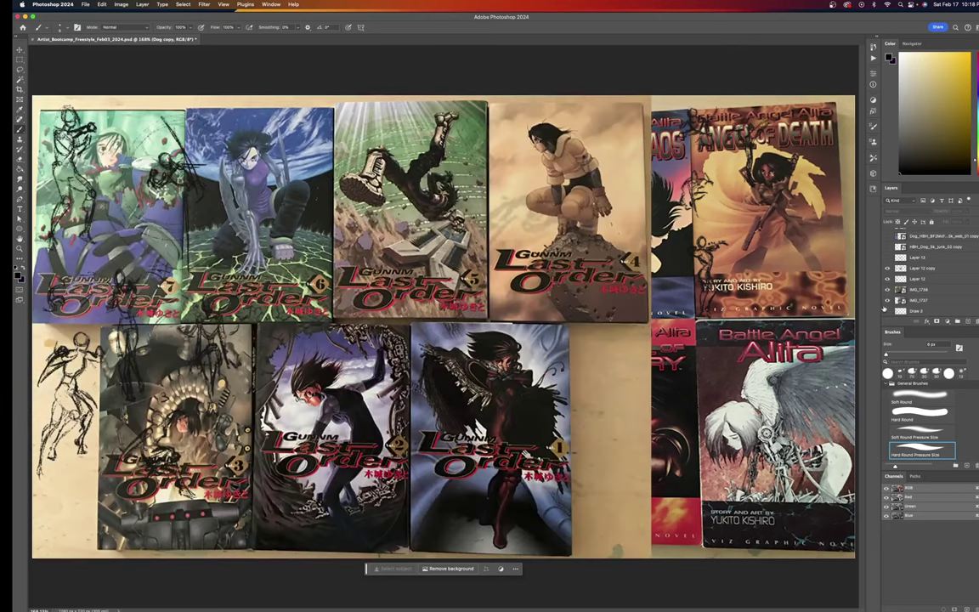
left_click(887, 301)
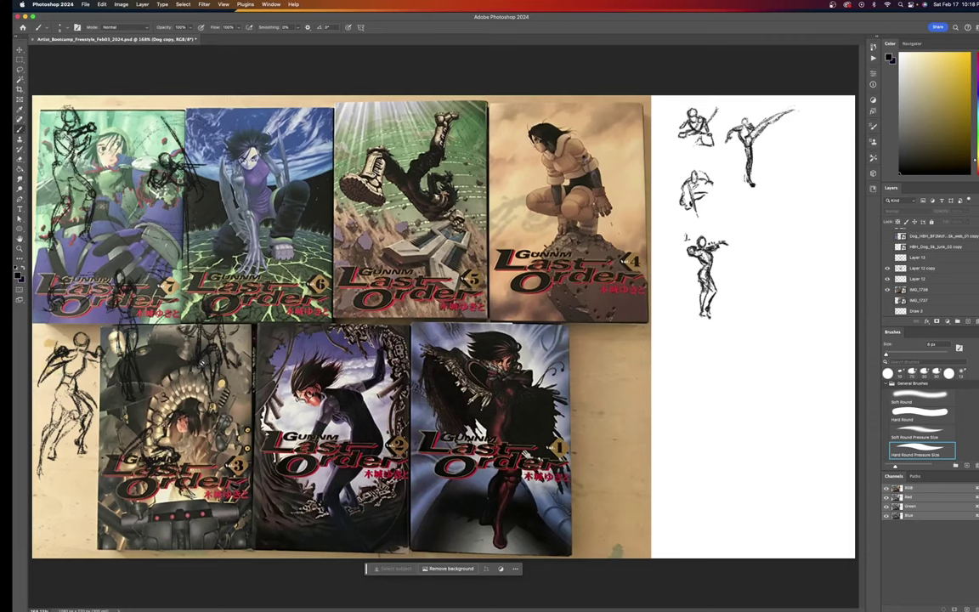
left_click(887, 269)
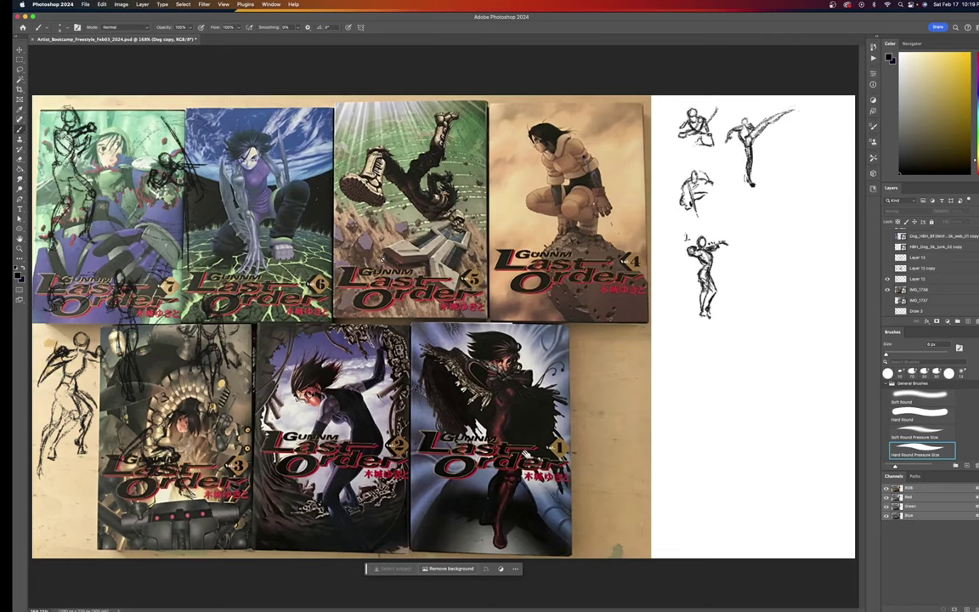
left_click(887, 279)
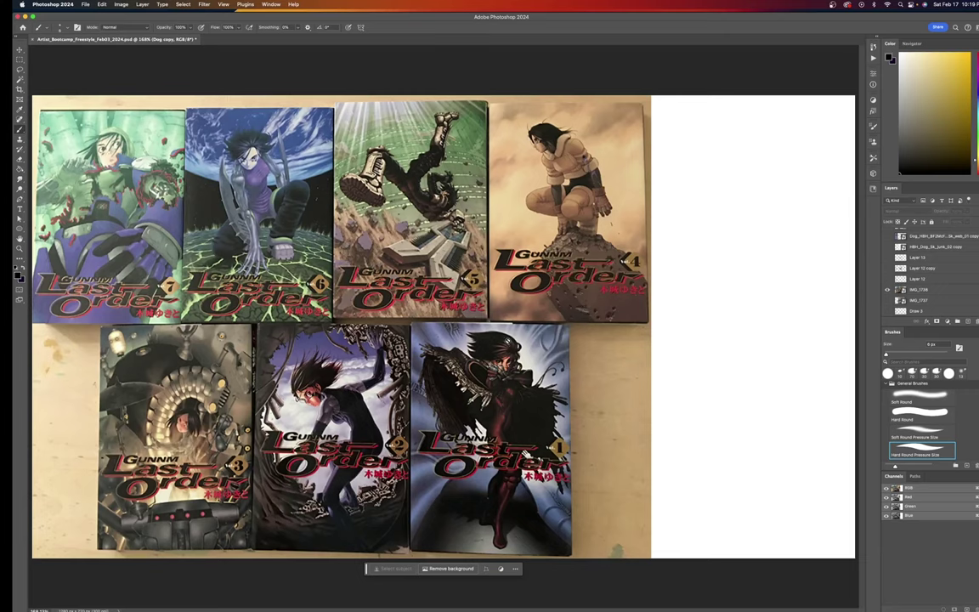
left_click(888, 288)
Show Layer 12, Layer 12 copy and Layer 13 with the crouching figure, checking them briefly against the IMG_1738 cover photo.
left_click(887, 279)
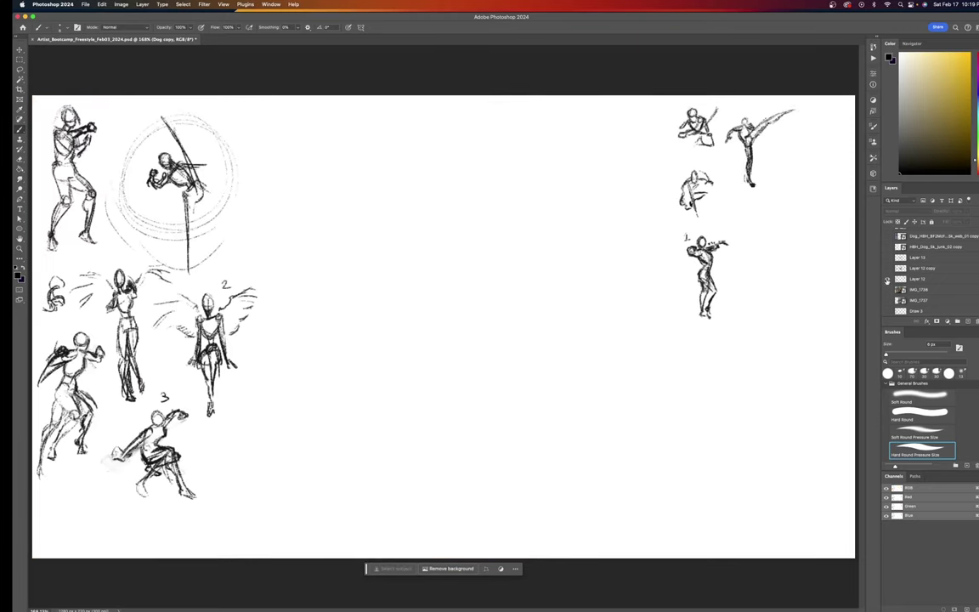
left_click(887, 268)
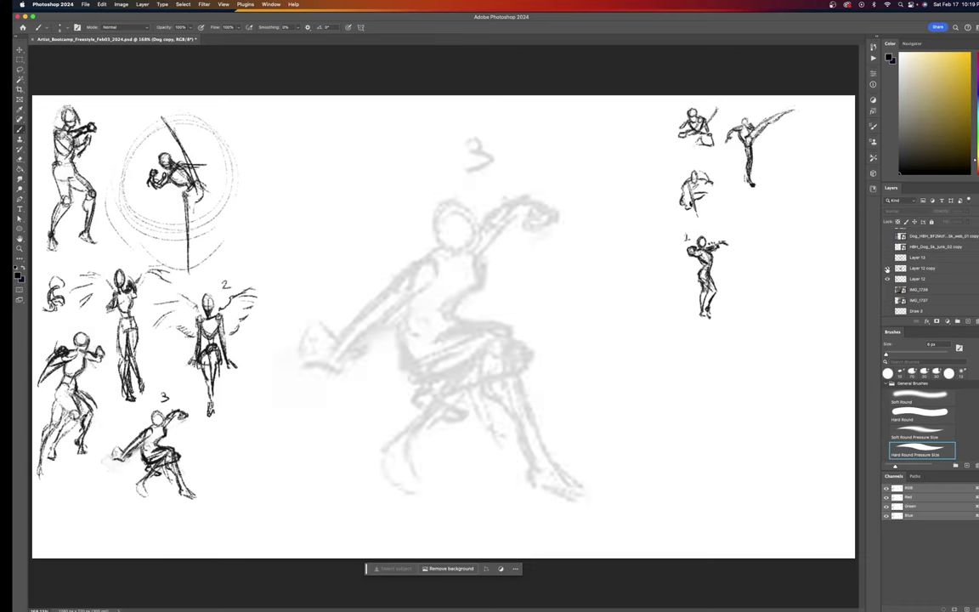
left_click(887, 258)
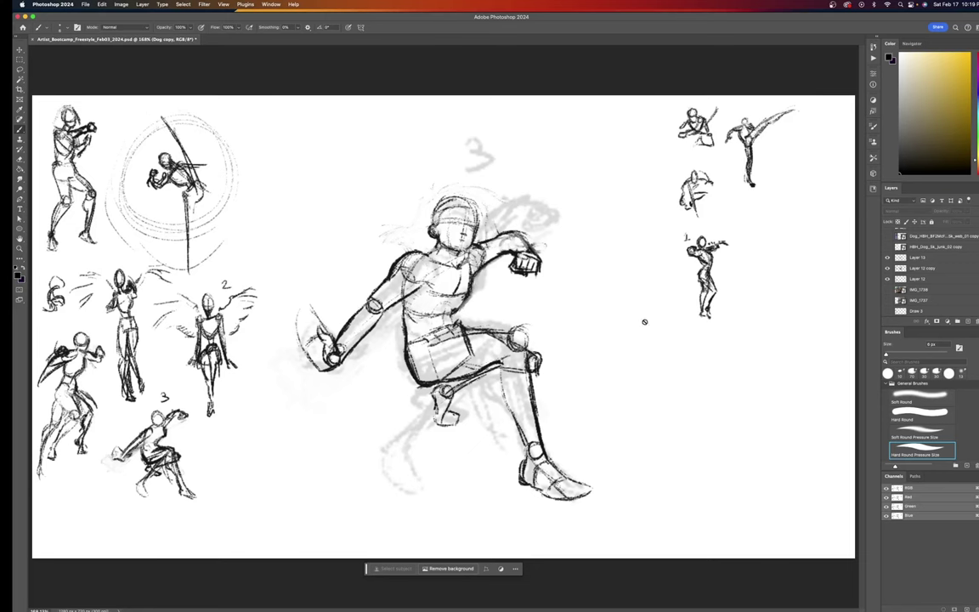
left_click(887, 290)
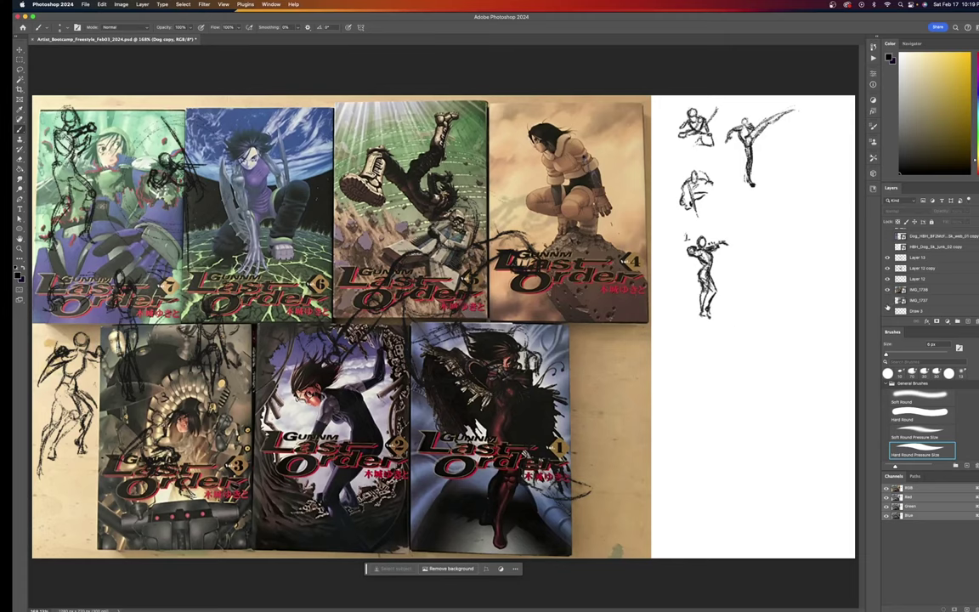
left_click(887, 290)
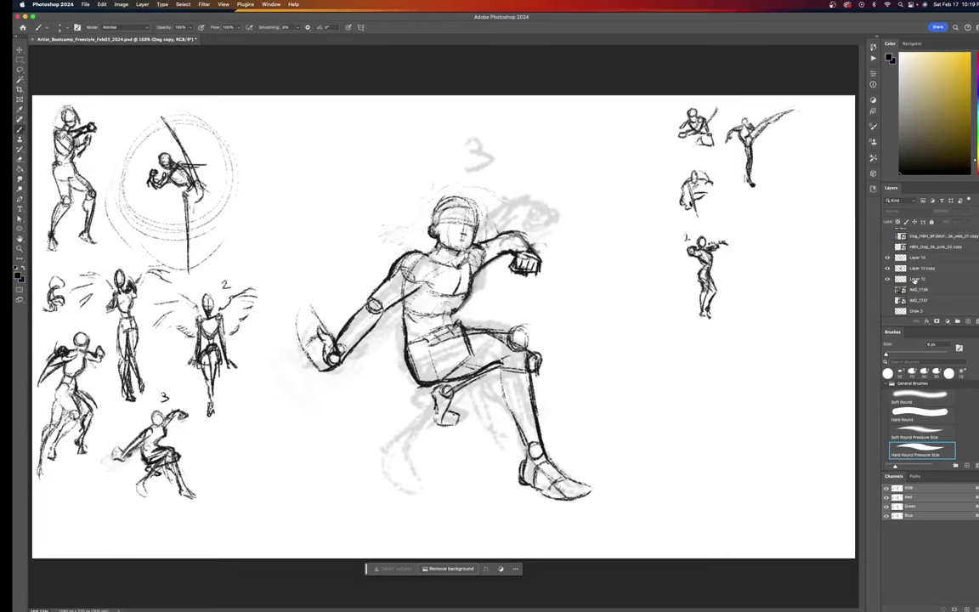
Compare the Layer 12 and Layer 12 copy sketches by toggling their visibility, and fade Layer 12 copy to 10% opacity.
left_click(890, 279)
left_click(887, 279)
left_click(887, 279)
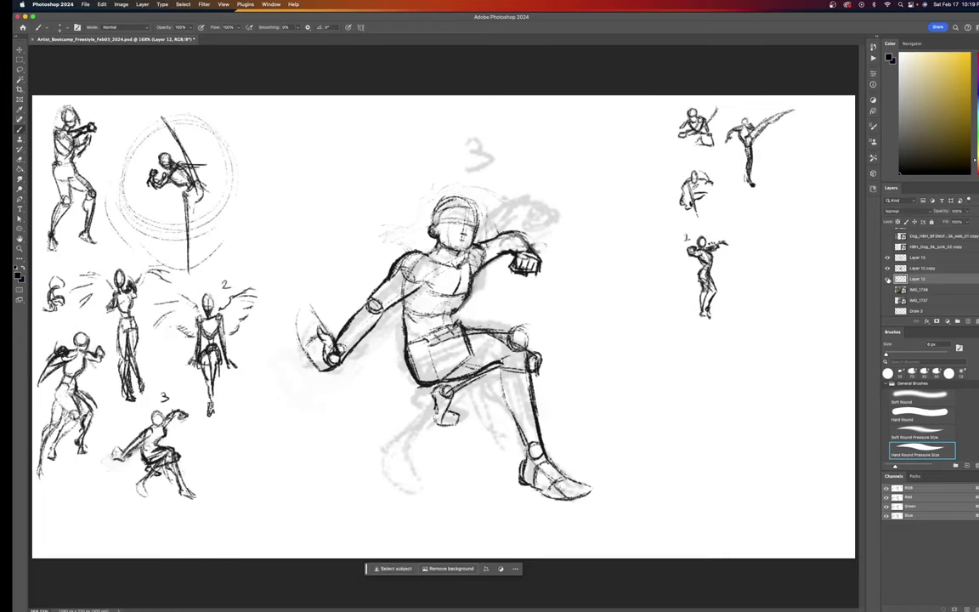
left_click(921, 269)
left_click(887, 268)
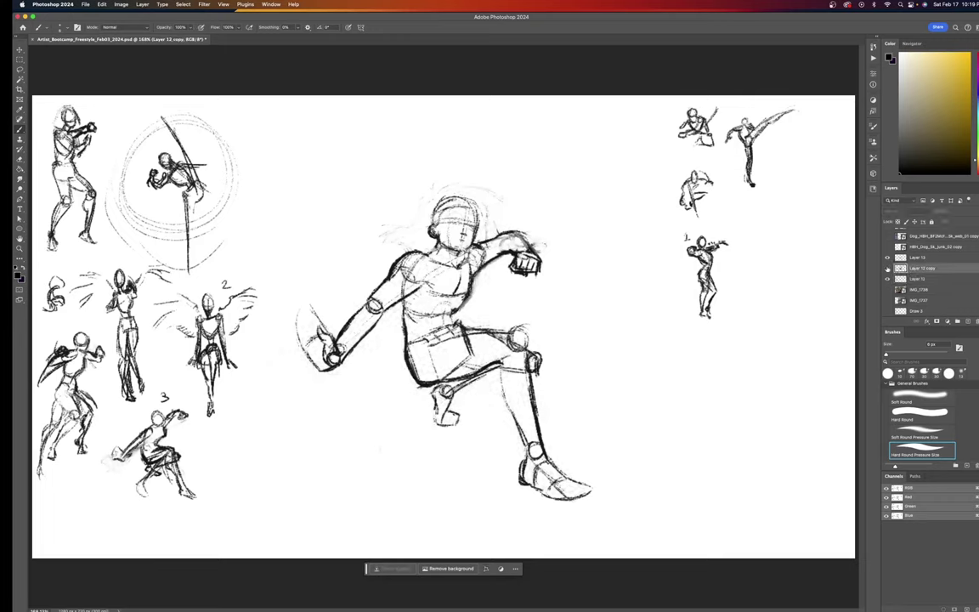
left_click(887, 269)
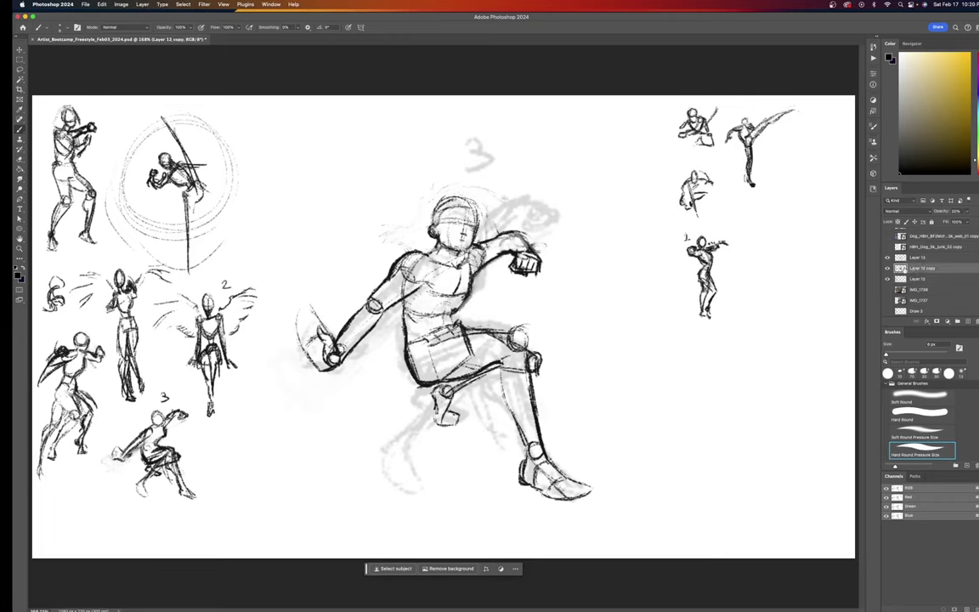
left_click(887, 268)
left_click(888, 268)
left_click(887, 268)
left_click(887, 268)
key("v")
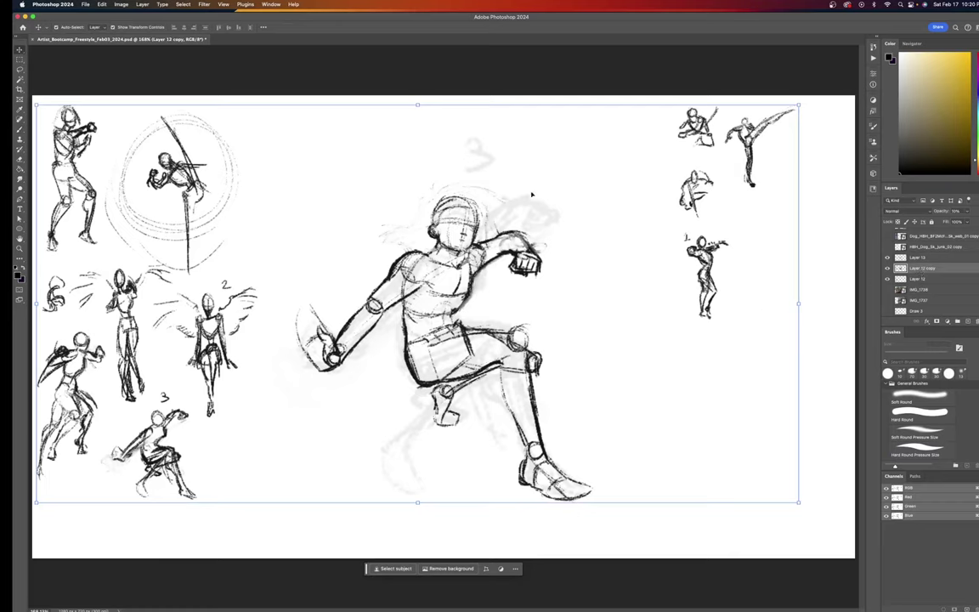
On Layer 13, darken the tucked leg's line beneath the front thigh with 2020 Trey brush no.2 at 8 px.
left_click(925, 259)
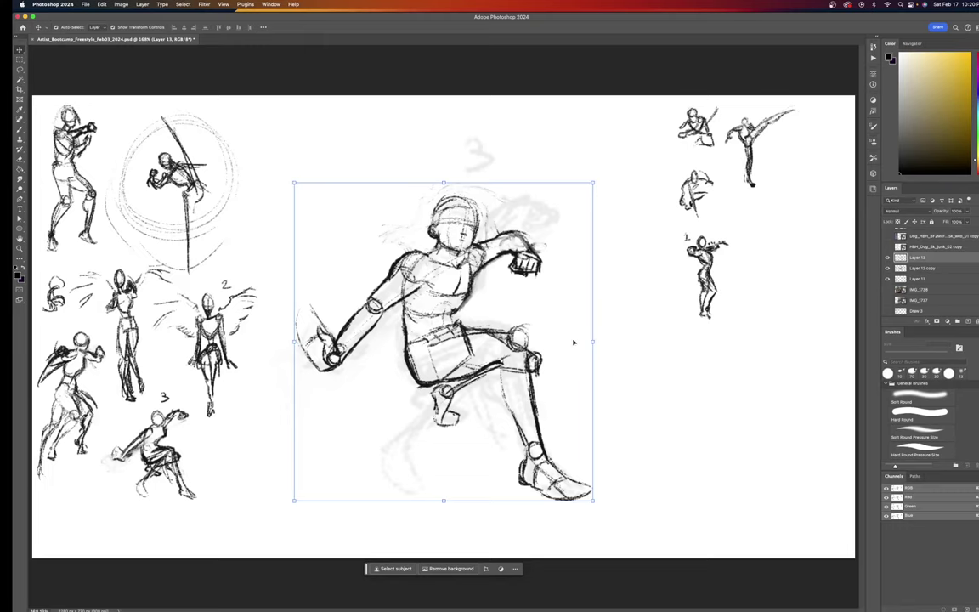
key("b")
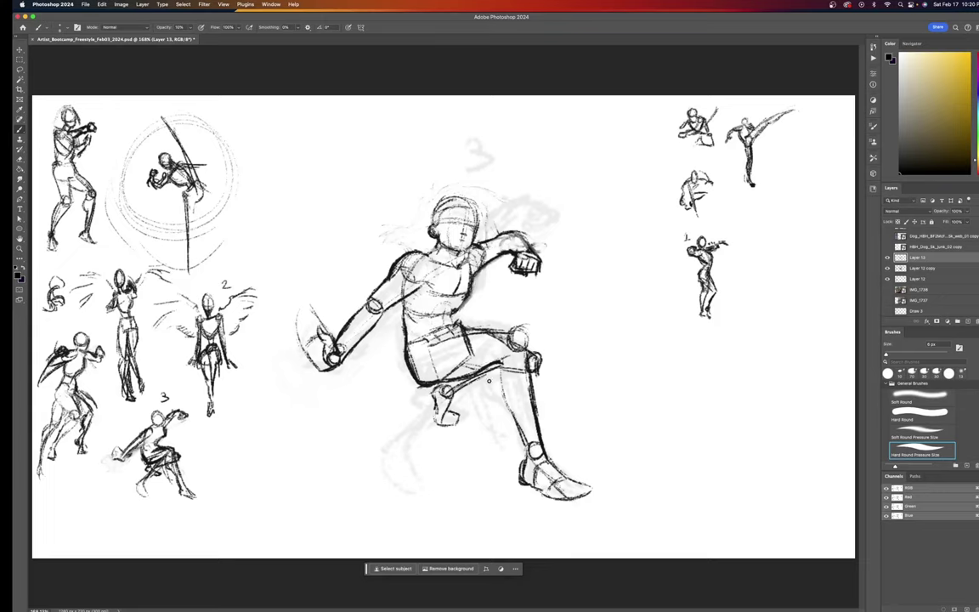
left_click_drag(462, 390, 492, 380)
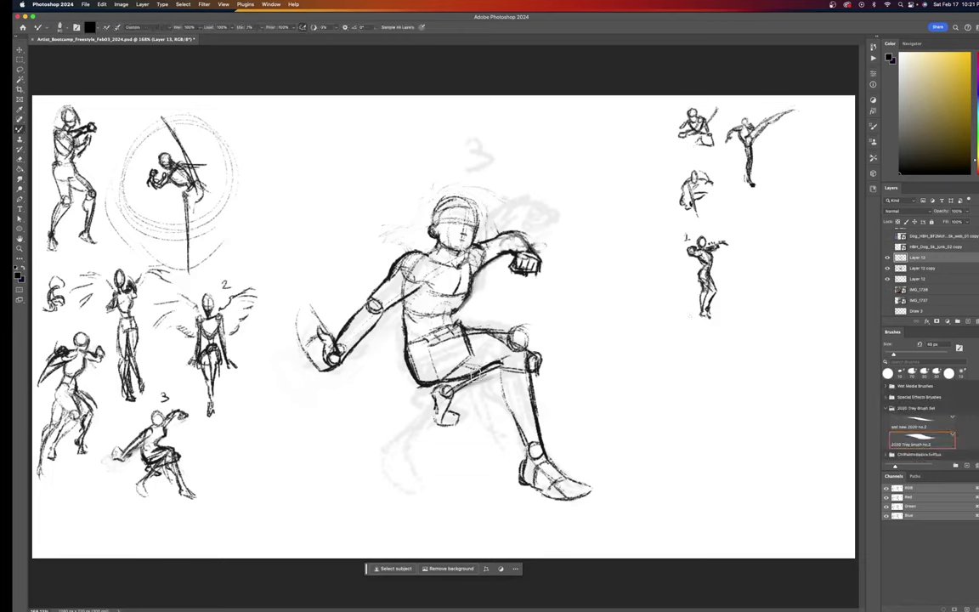
key("bracketleft")
key("bracketleft")
key("bracketleft")
key("bracketleft")
key("bracketleft")
key("bracketleft")
key("bracketleft")
key("bracketleft")
key("bracketleft")
key("bracketleft")
key("bracketright")
key("bracketright")
key("bracketright")
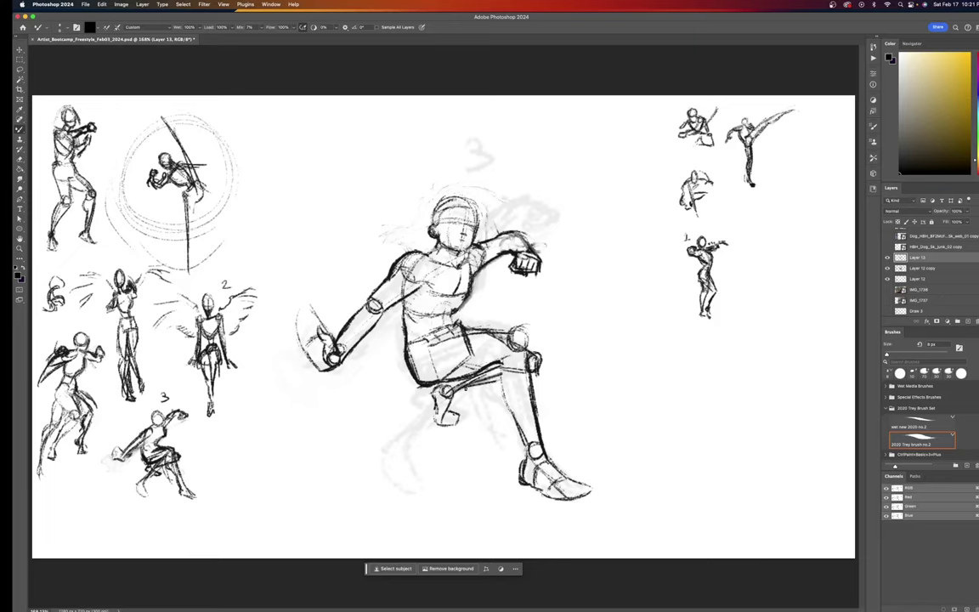
left_click_drag(499, 380, 459, 392)
Fade the overlapping construction lines around the front knee and thigh with an enlarged eraser.
key("e")
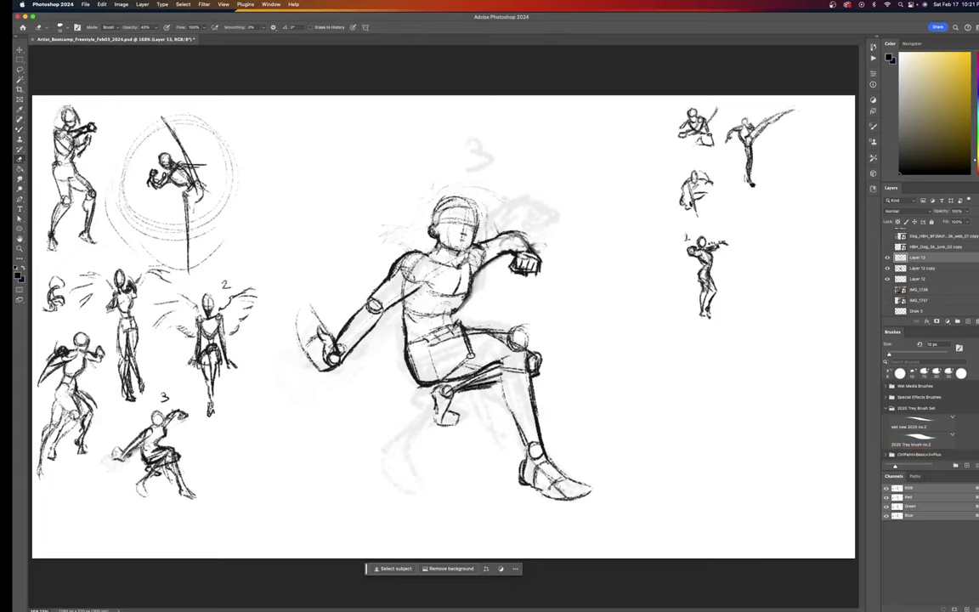
key("bracketright")
key("bracketright")
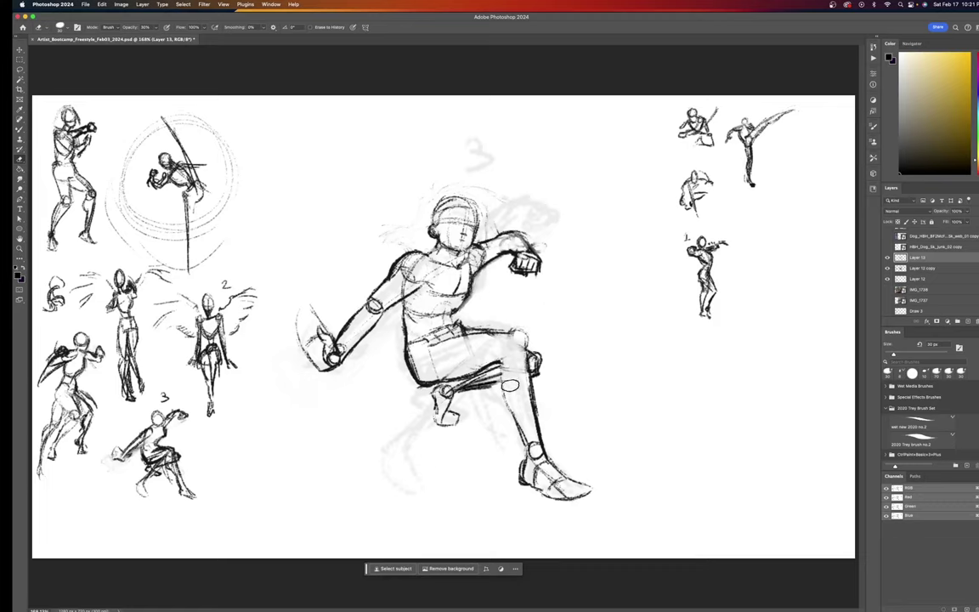
Draw the fingers of the outstretched open hand and firm up the front leg's knee joint and shin contour.
key("b")
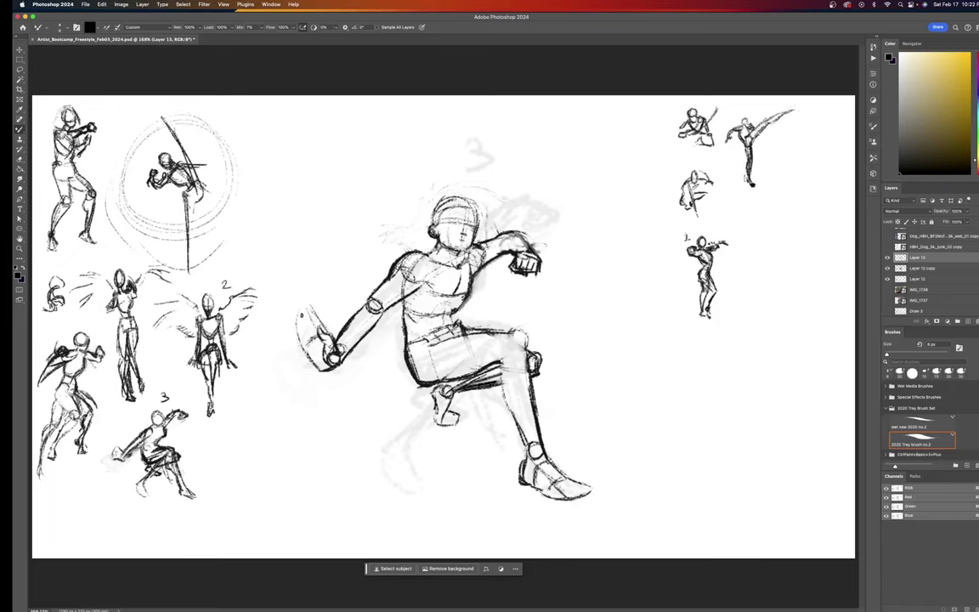
left_click_drag(303, 317, 303, 335)
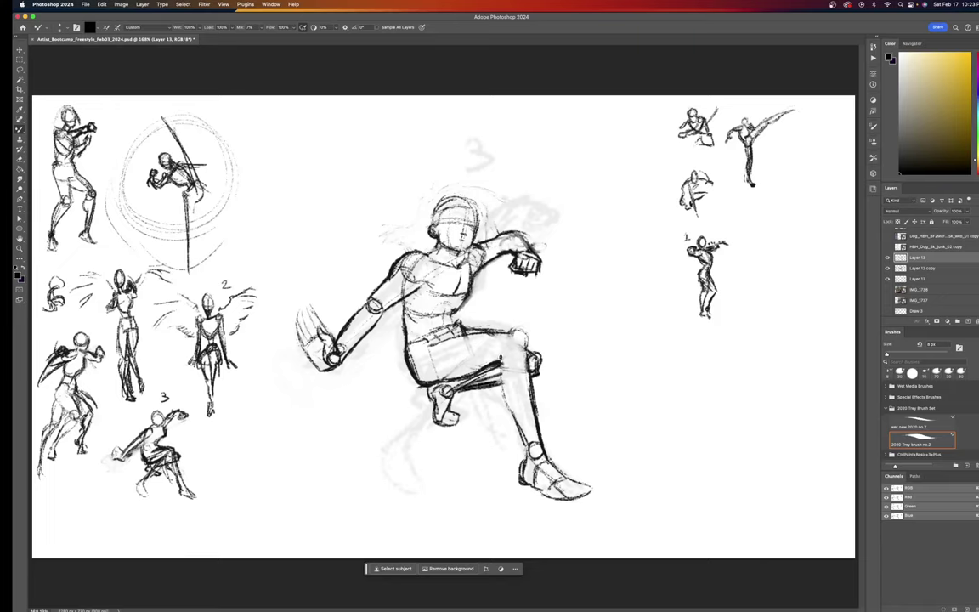
left_click_drag(497, 368, 508, 412)
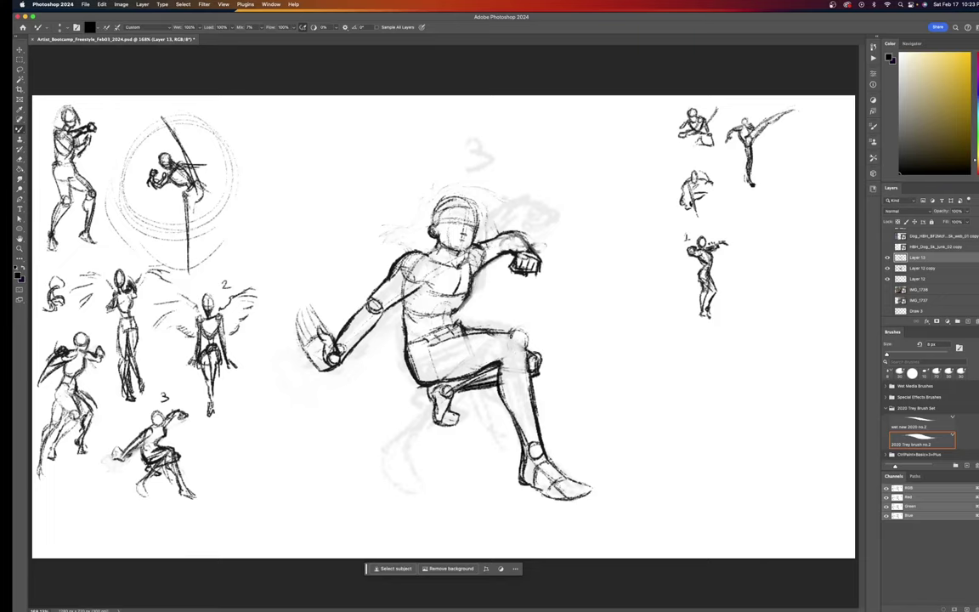
left_click_drag(518, 339, 525, 352)
Hide the Layer 12 gesture sketches and briefly check the crouching figure against the IMG_1738 cover photo.
left_click(887, 267)
key("super+comma")
left_click(888, 278)
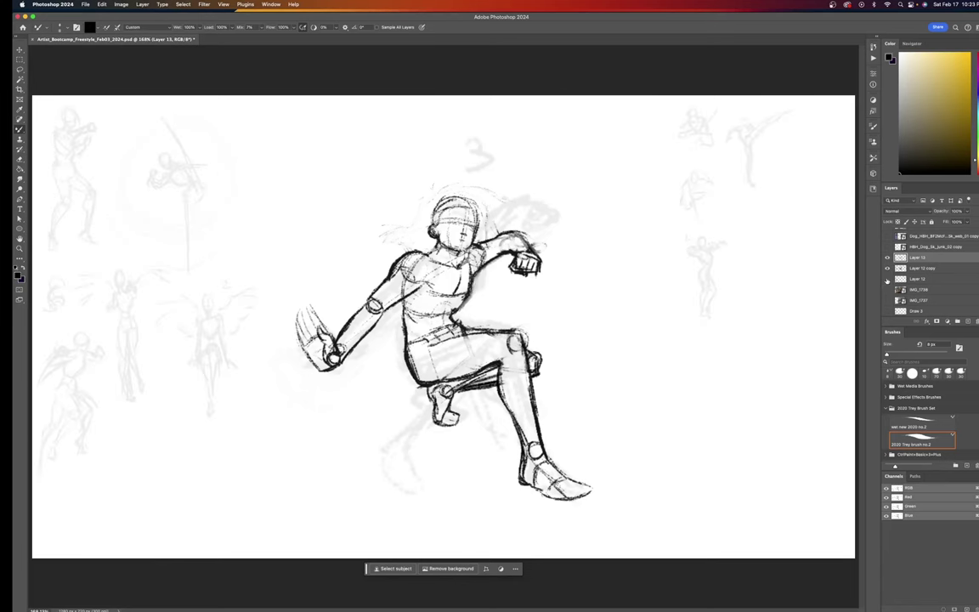
left_click(887, 290)
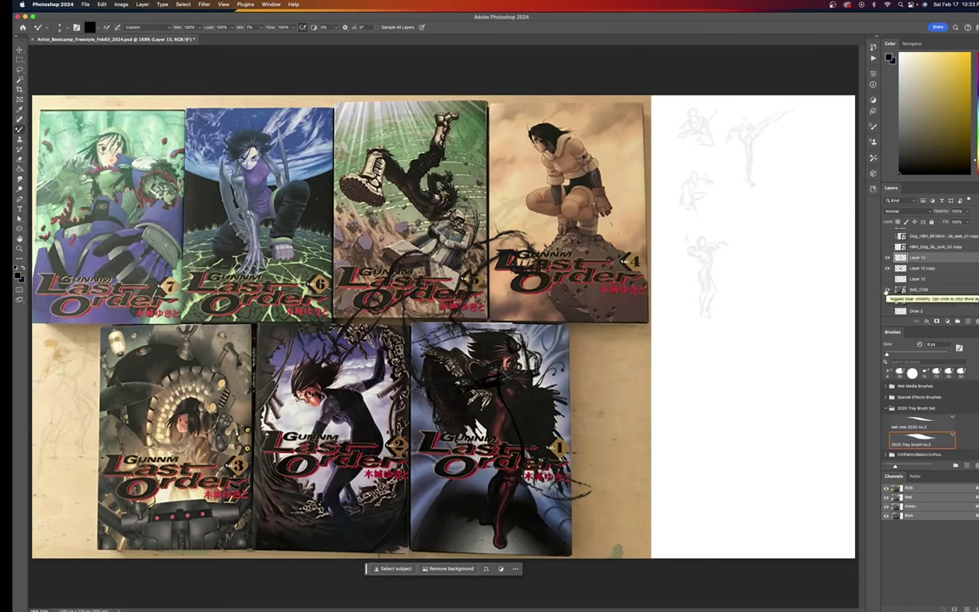
left_click(887, 290)
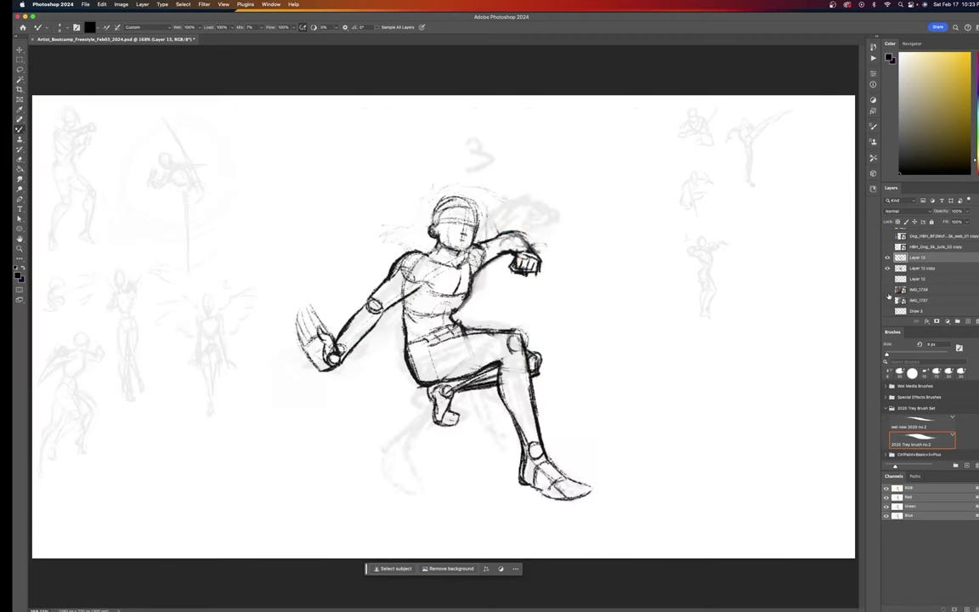
Show the IMG_1737 cover photo and move it to the canvas's left edge, beside the crouching figure.
left_click(888, 301)
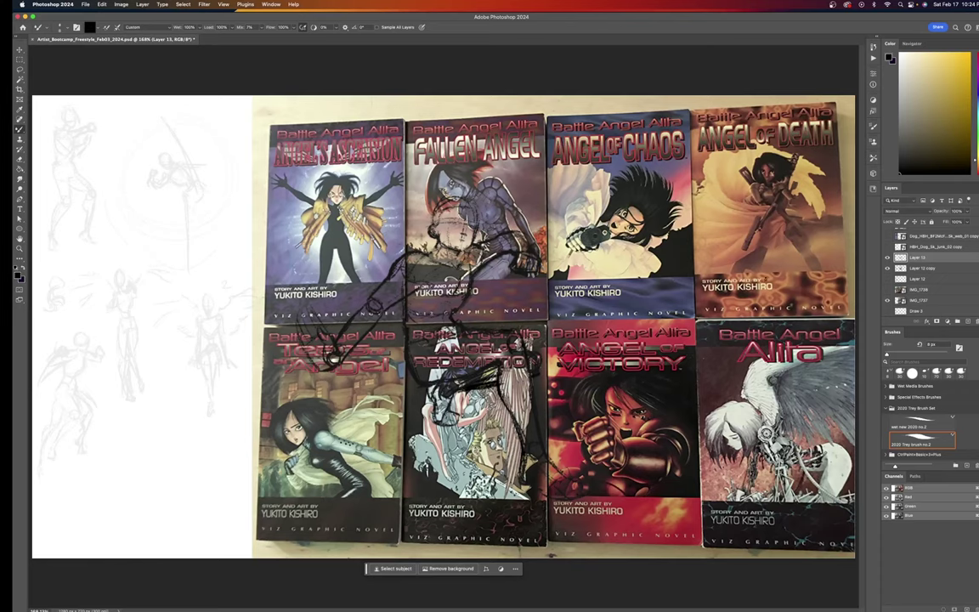
left_click(918, 300)
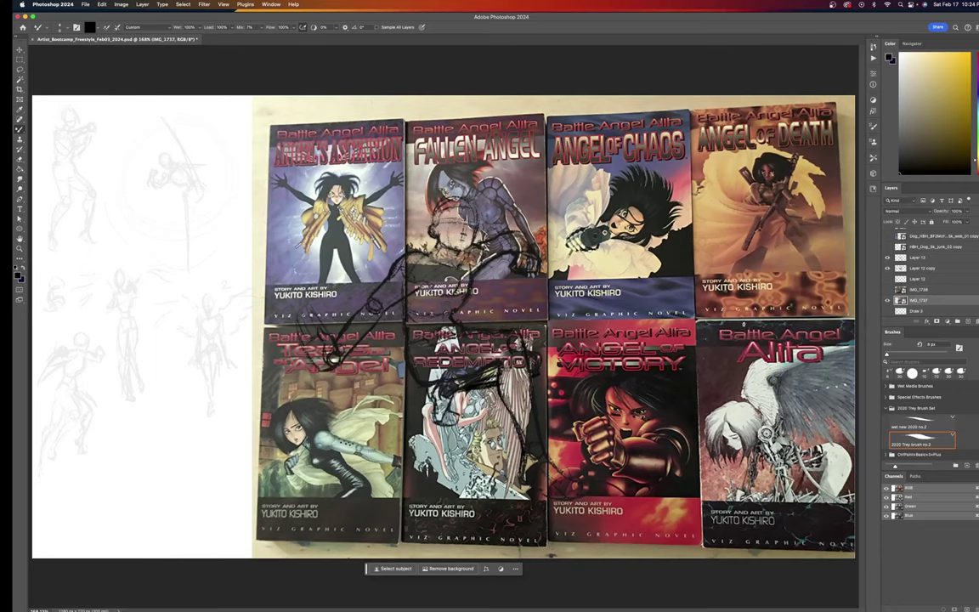
key("v")
mouse_move(748, 310)
left_mouse_down()
mouse_move(123, 302)
mouse_move(133, 303)
left_mouse_up()
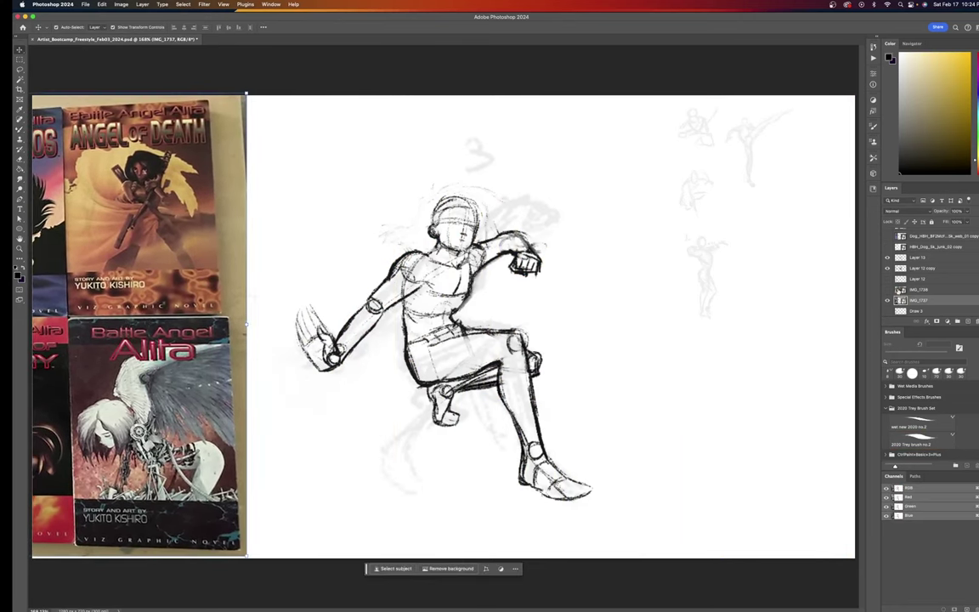
Compare the crouching figure with and without the faint Layer 12 copy underdrawing, and make Layer 13 the active layer.
left_click(919, 278)
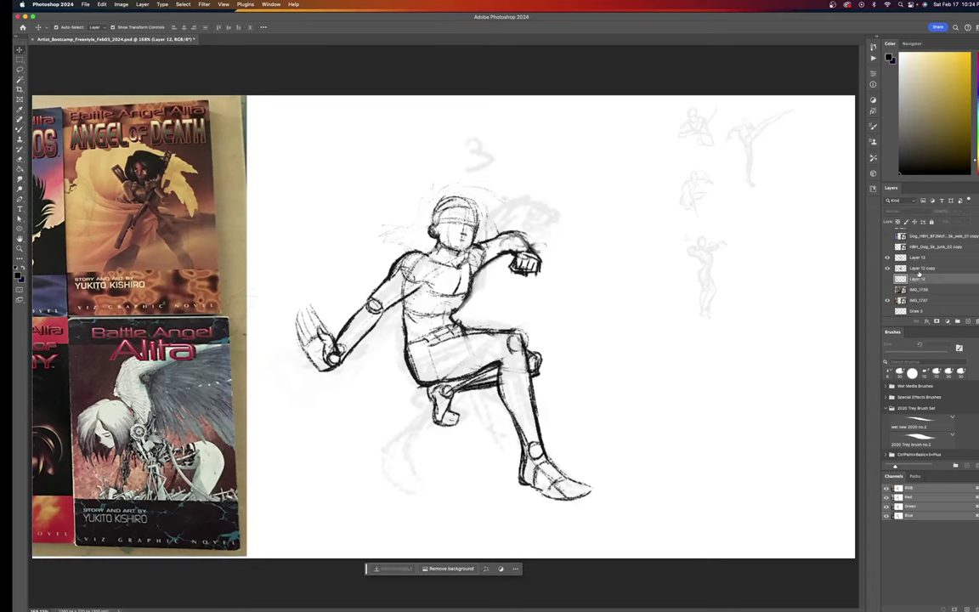
left_click(916, 269)
left_click(887, 268)
left_click(887, 268)
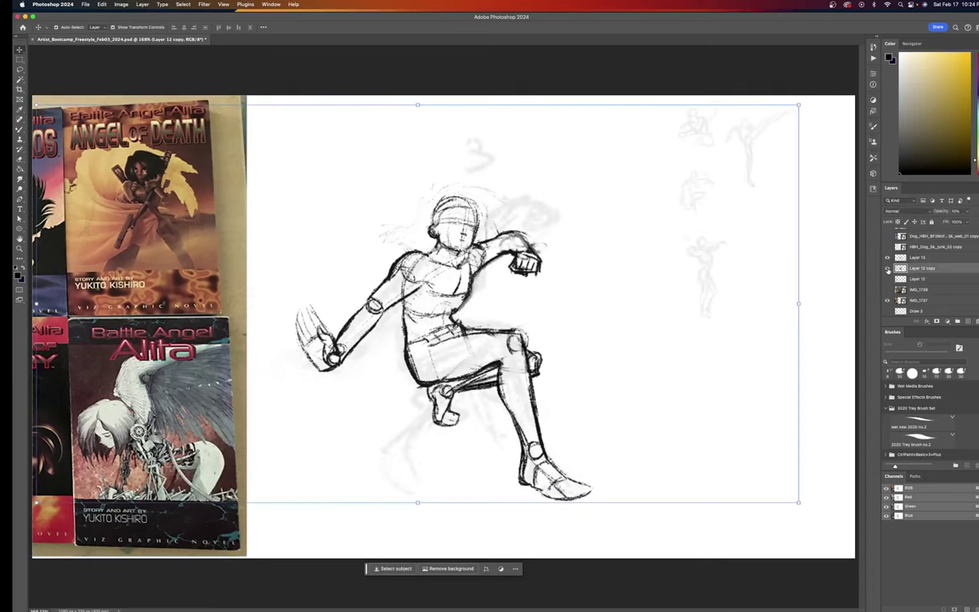
left_click(888, 269)
left_click(888, 270)
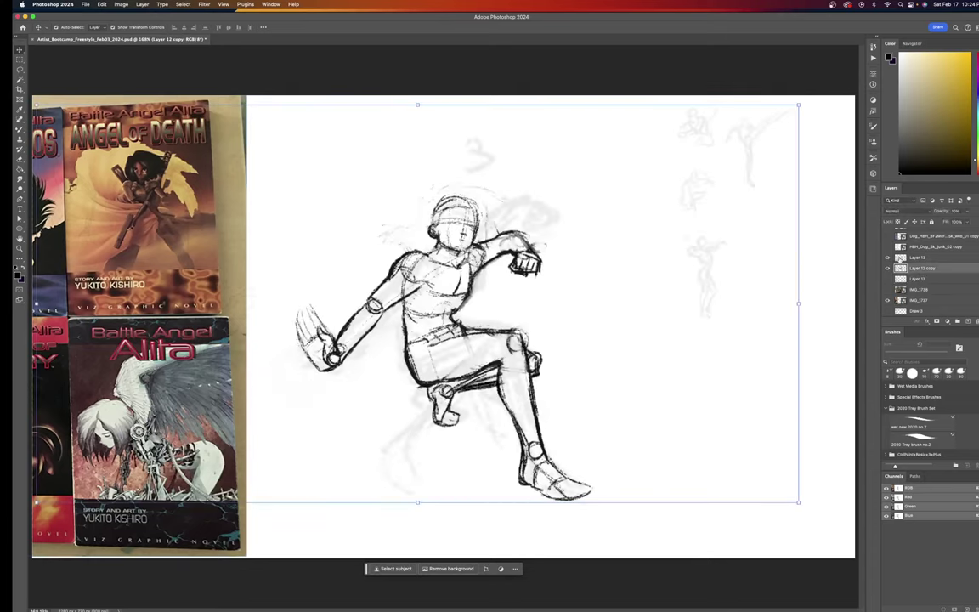
left_click(914, 256)
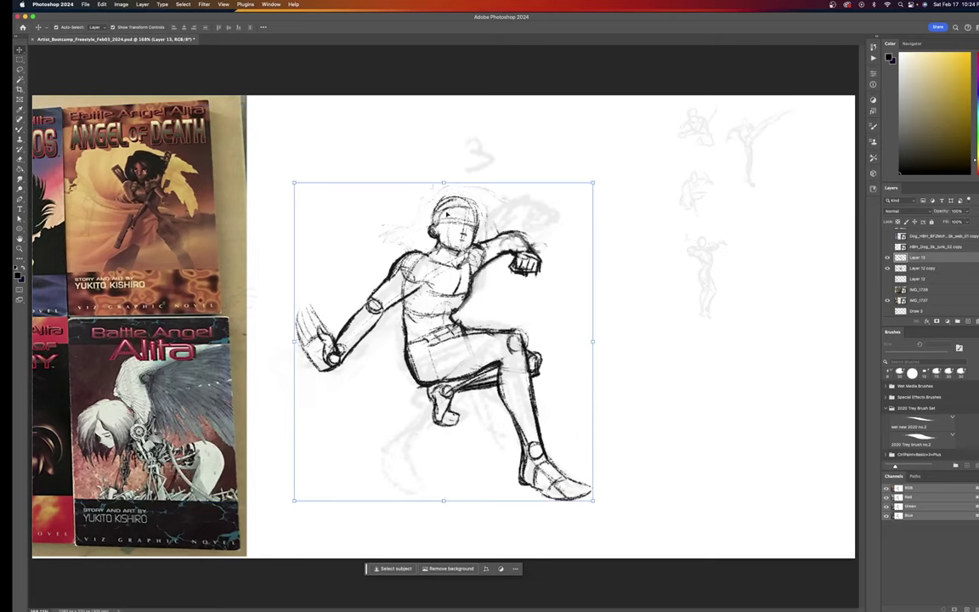
Sketch loose, windblown hair contours over the crown and behind the ear of the crouching figure.
key("b")
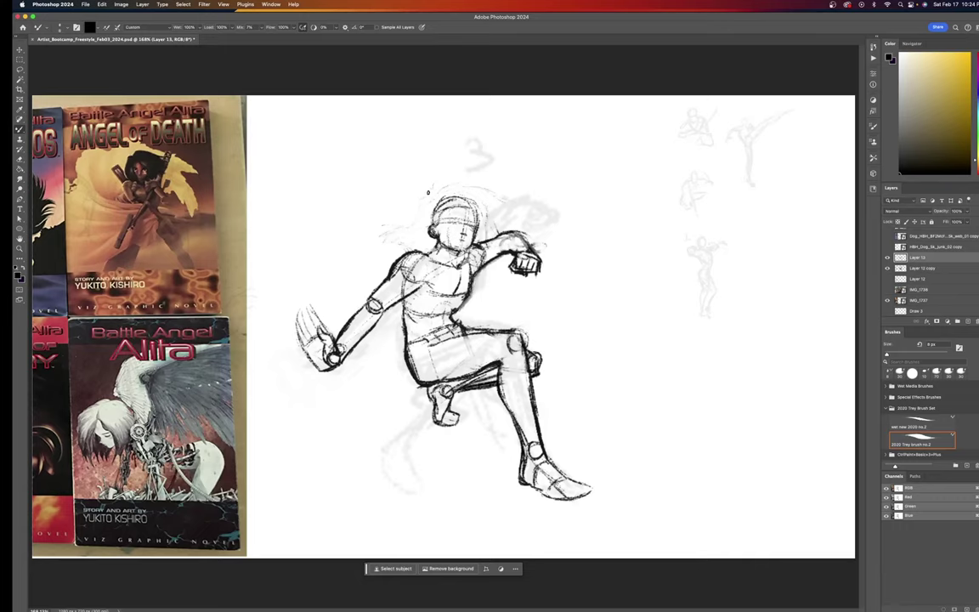
left_click_drag(430, 192, 417, 201)
left_click_drag(432, 193, 402, 225)
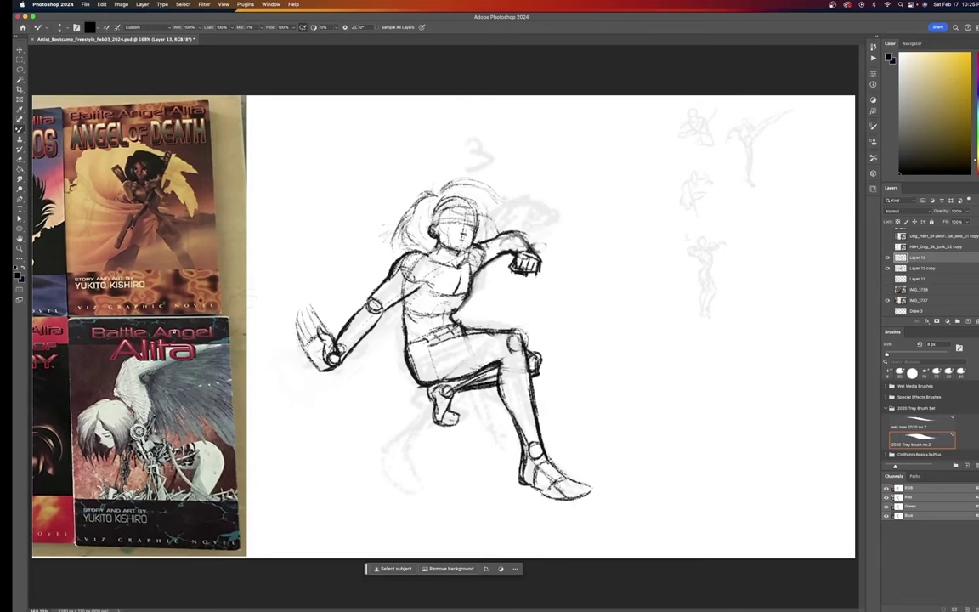
Slide the IMG_1737 cover photo across the canvas to study all six covers, and return it to the canvas's left edge.
key("v")
left_click(172, 332)
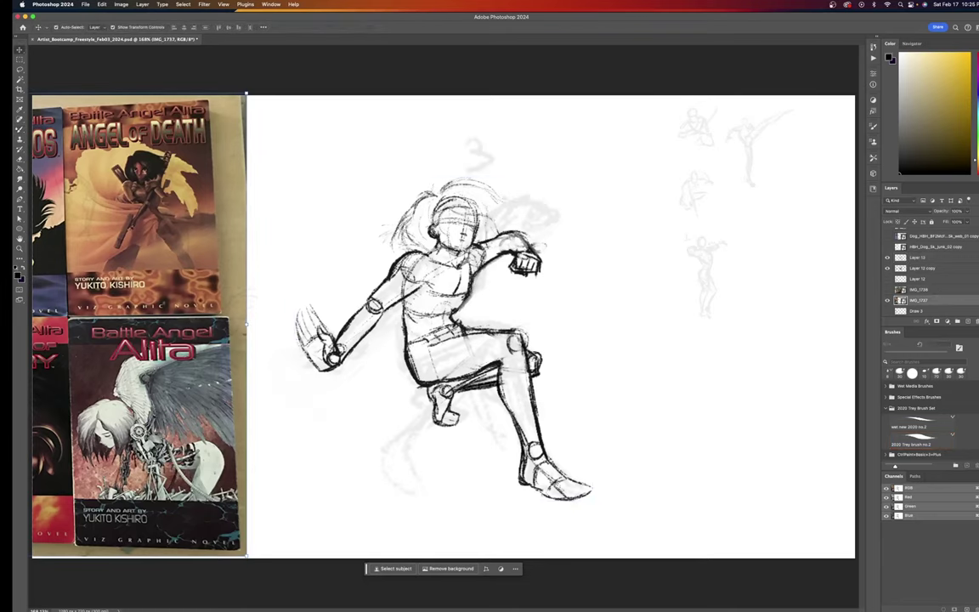
mouse_move(152, 322)
left_mouse_down()
mouse_move(431, 300)
mouse_move(550, 304)
mouse_move(552, 315)
mouse_move(398, 323)
left_mouse_up()
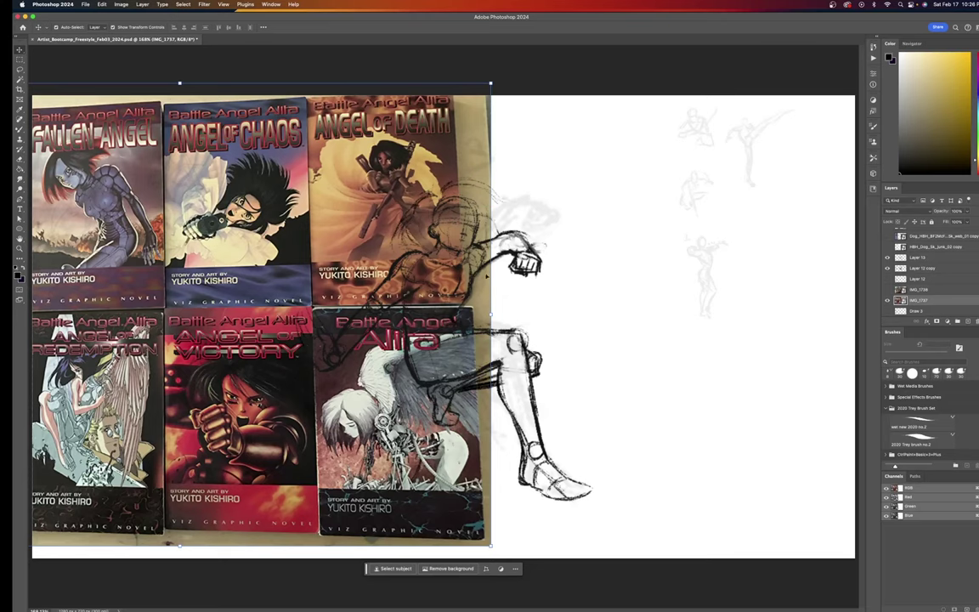
left_click_drag(337, 149, 117, 143)
left_click_drag(219, 143, 210, 155)
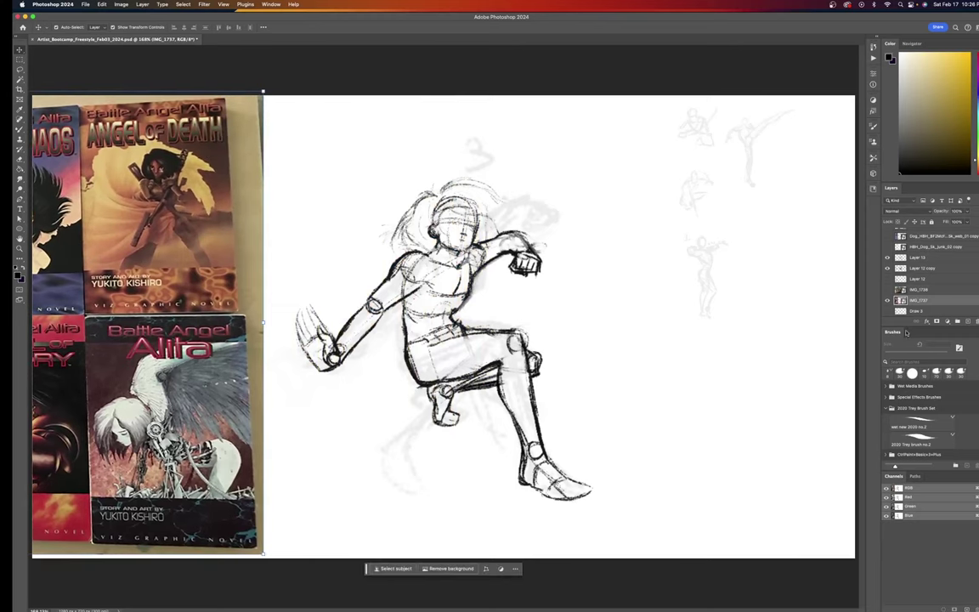
Make Layer 13 active and hide the faint Layer 12 copy underdrawing.
left_click(918, 258)
left_click(887, 267)
left_click(887, 267)
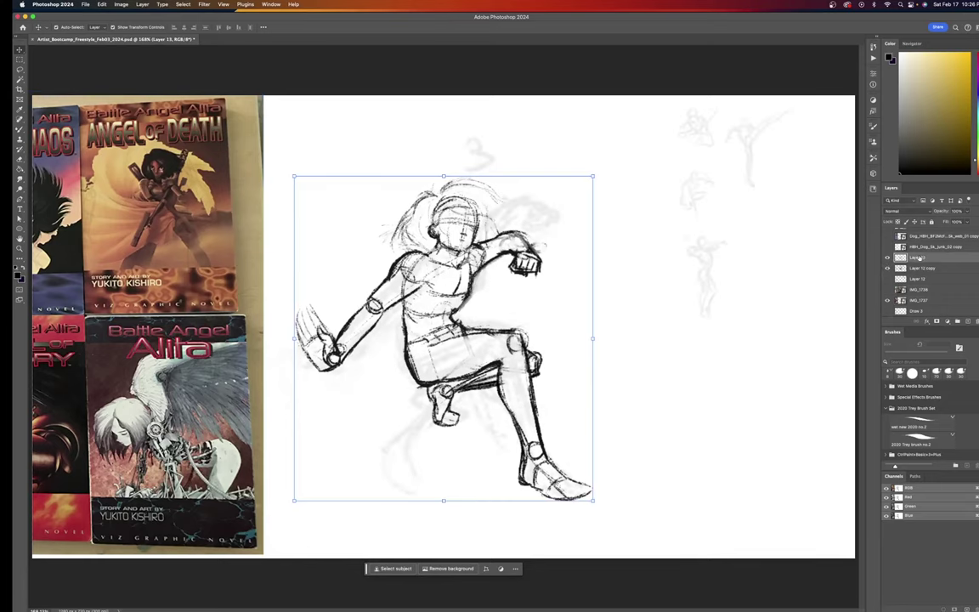
left_click(887, 267)
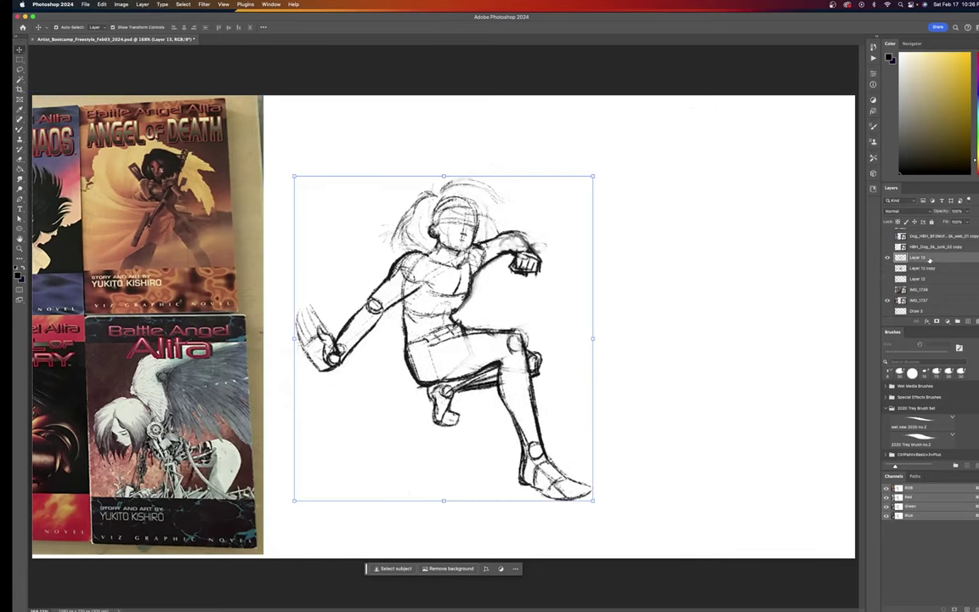
double_click(926, 257)
Erase the nose and mouth guide marks from the figure's face with a smaller eraser.
scroll(479, 234, "down", 4)
scroll(479, 232, "up", 10)
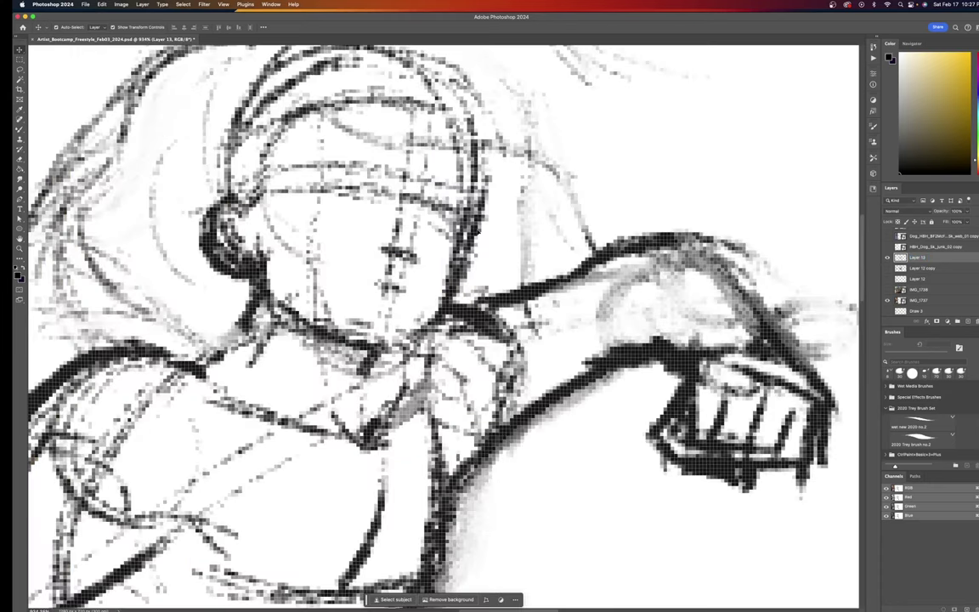
scroll(476, 230, "down", 5)
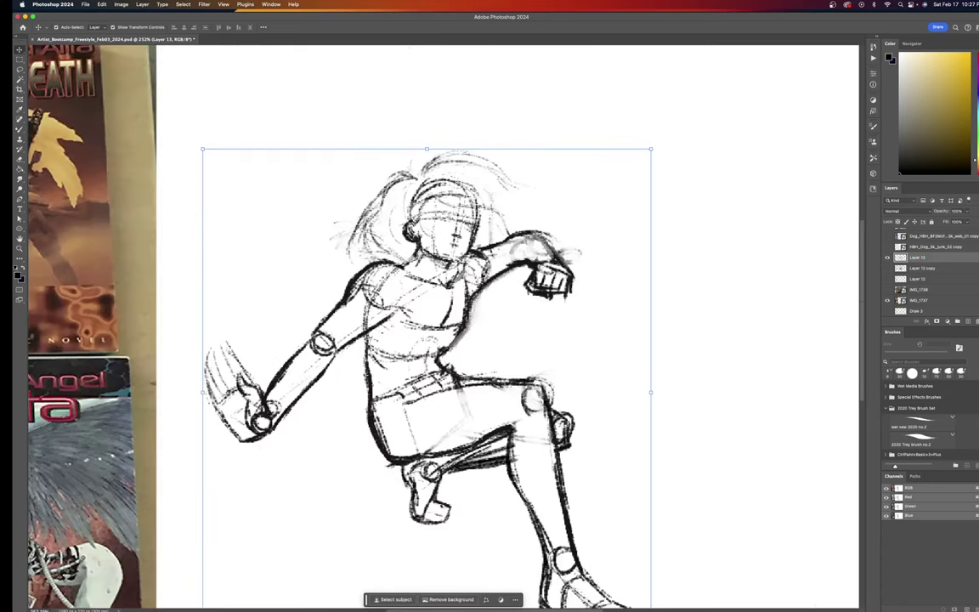
scroll(476, 237, "left", 5)
scroll(476, 237, "up", 2)
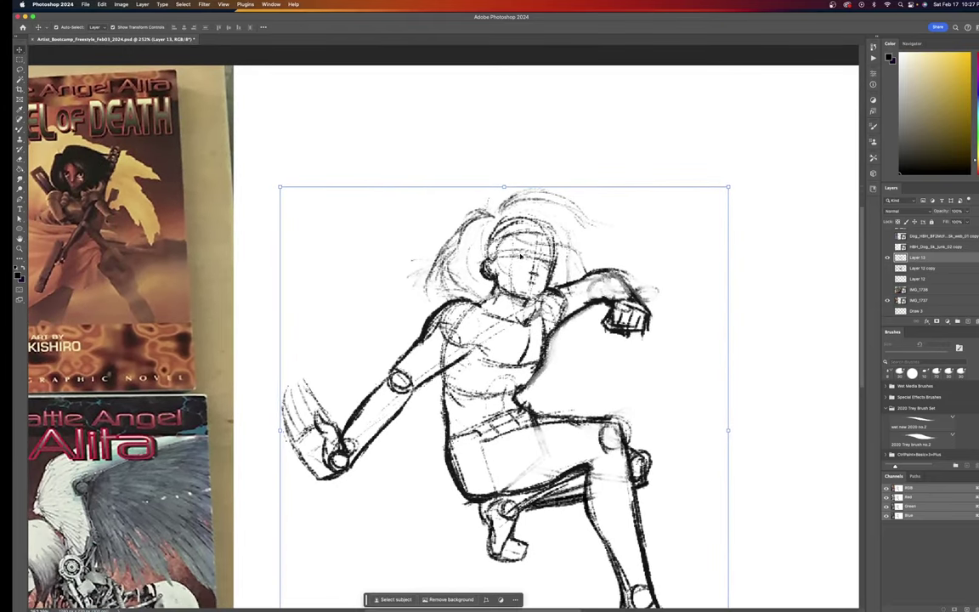
key("b")
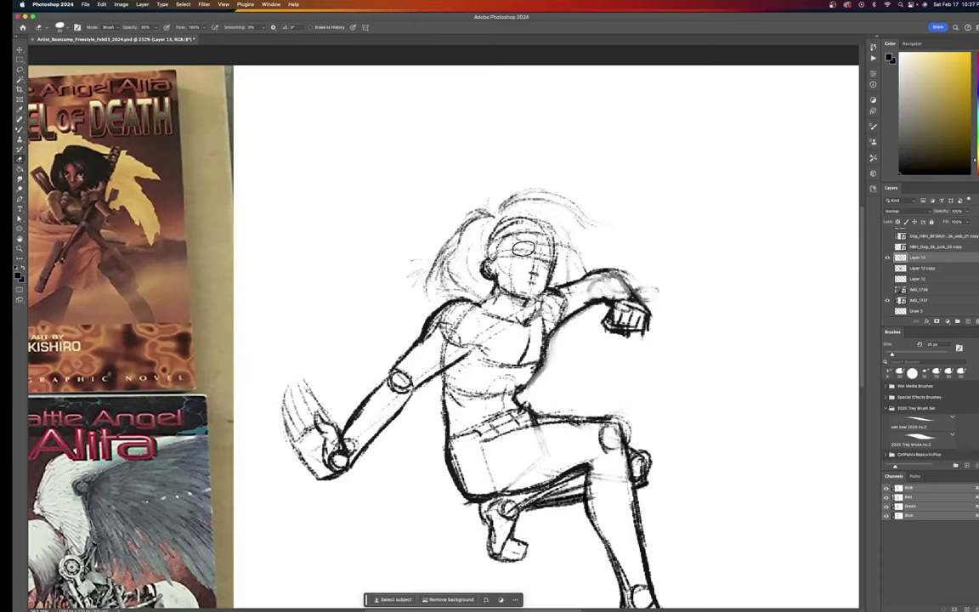
key("[")
key("[")
key("[")
key("[")
key("bracketright")
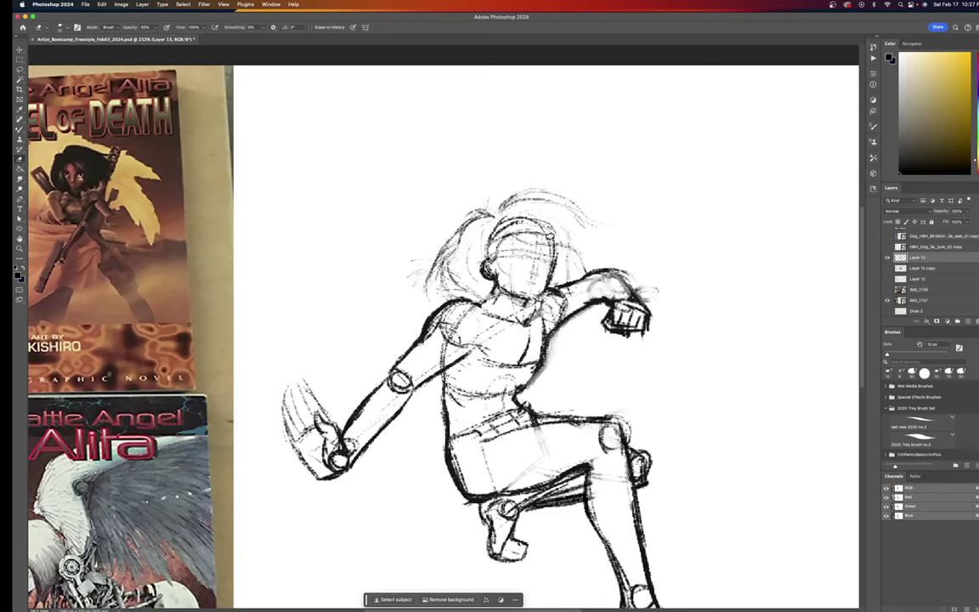
Sketch the eyes, nose and lips on the blank face with a fine brush and firm up their lines.
key("b")
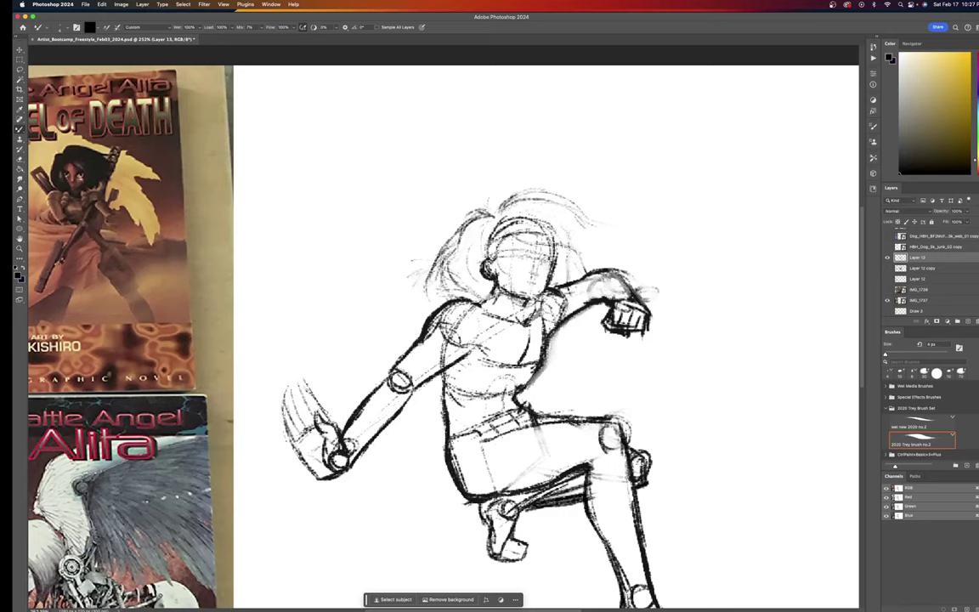
left_click(522, 265)
left_click(527, 260)
left_click_drag(533, 279, 533, 280)
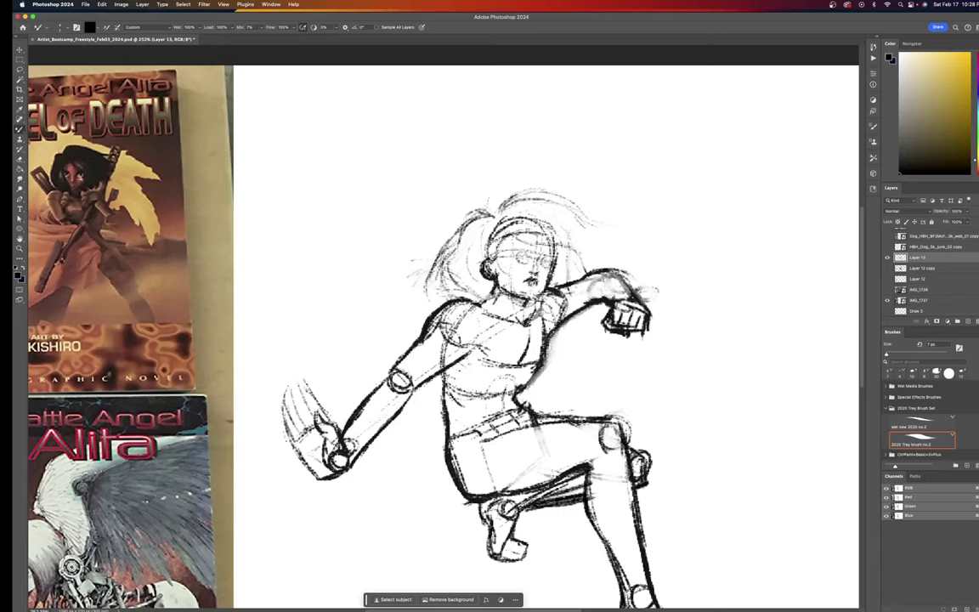
left_click_drag(534, 281, 534, 284)
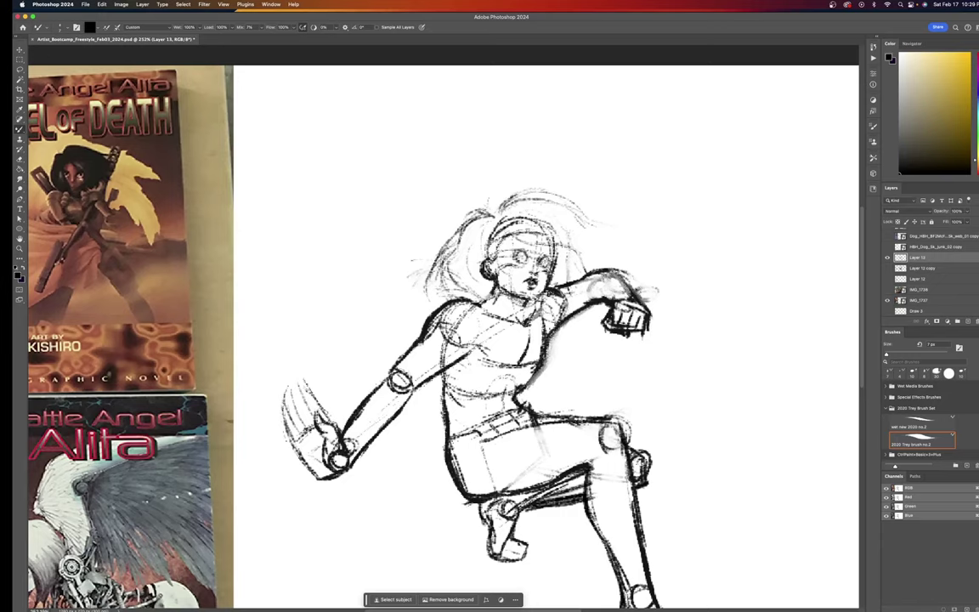
key("[")
key("[")
left_click_drag(551, 265, 551, 260)
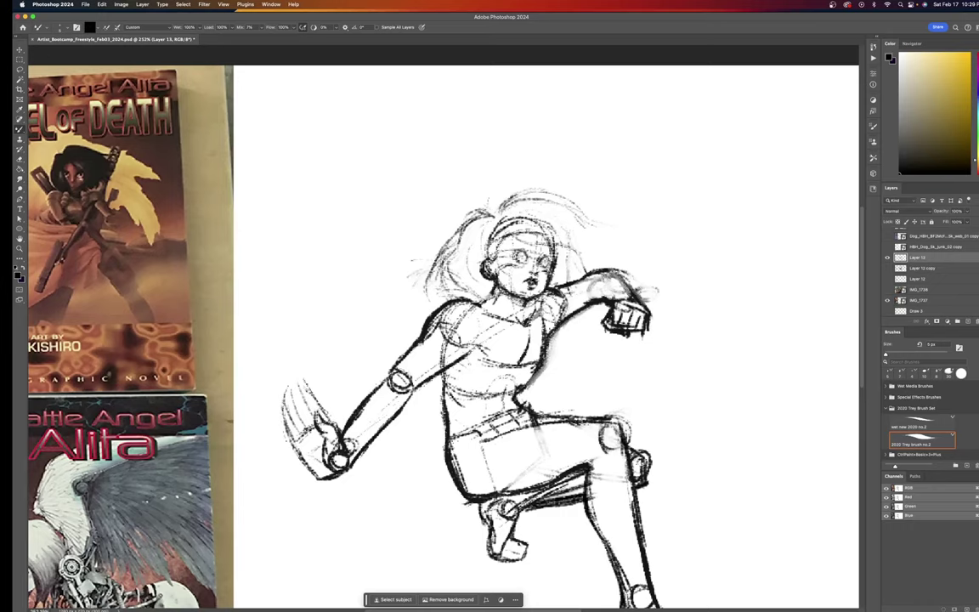
Lasso the eye nearest the ear, nudge it slightly toward the ear with Free Transform, and deselect it.
key("l")
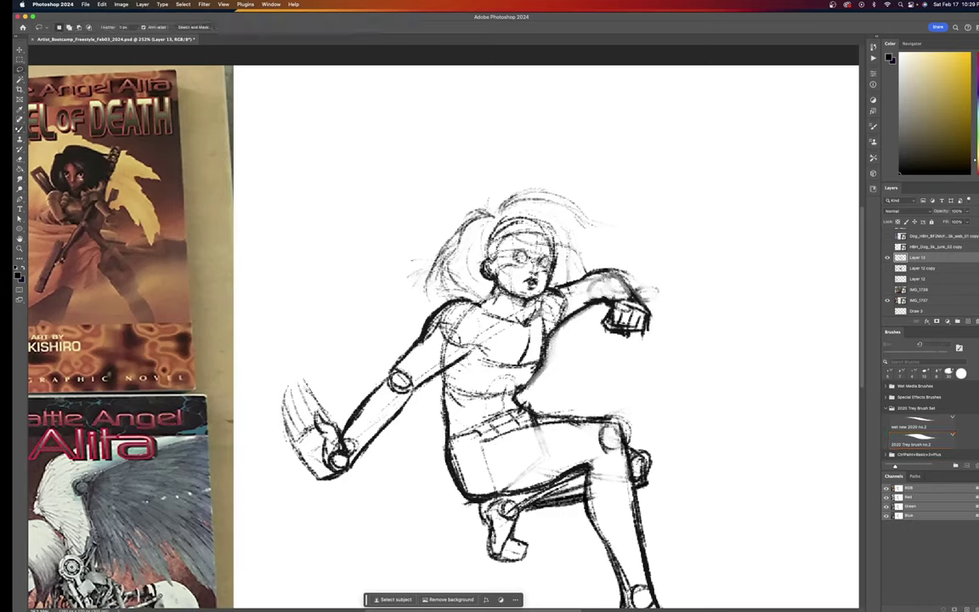
mouse_move(513, 254)
left_mouse_down()
mouse_move(522, 269)
mouse_move(534, 255)
mouse_move(527, 247)
left_mouse_up()
key("super+t")
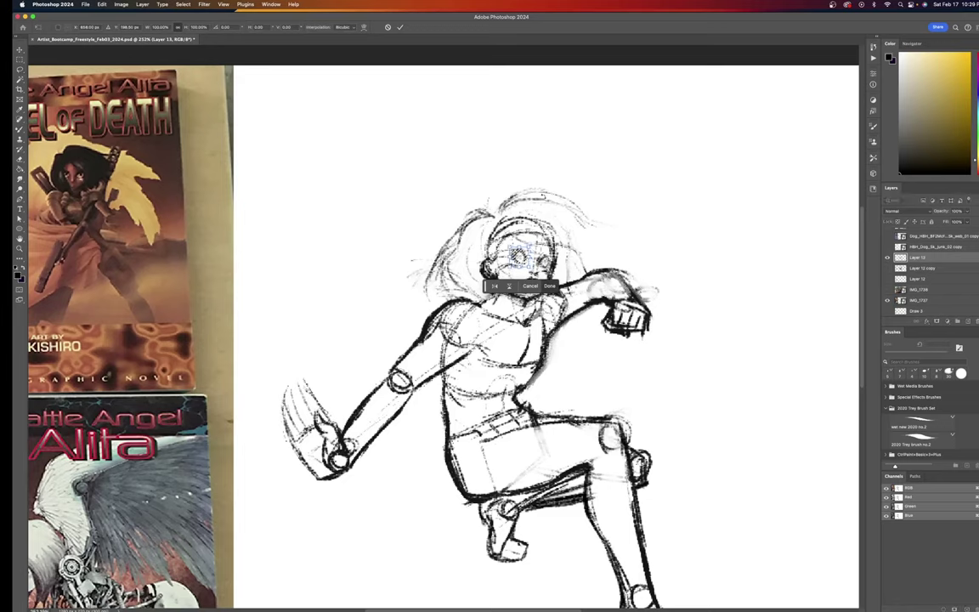
left_click_drag(521, 256, 518, 256)
key("Return")
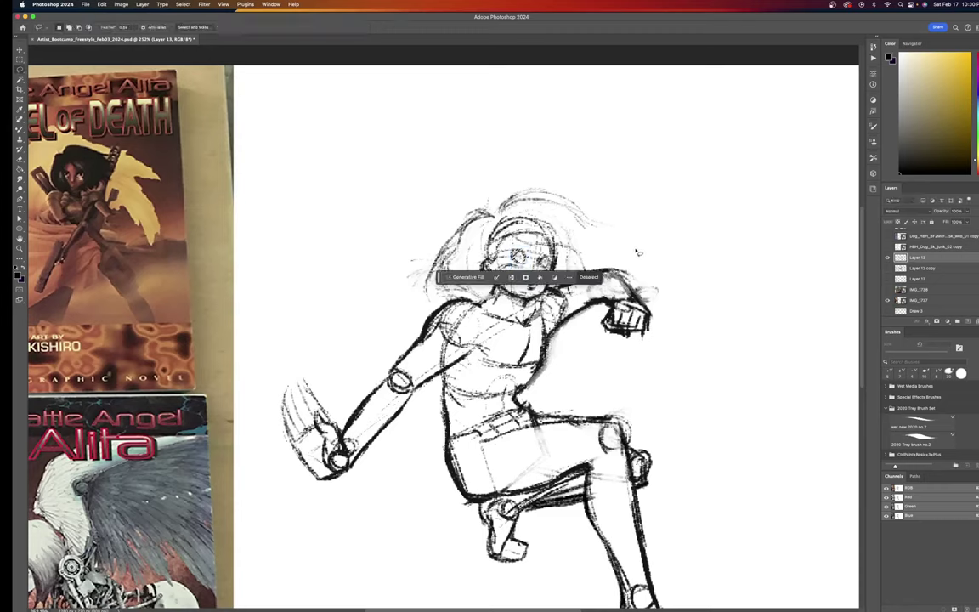
key("ctrl+d")
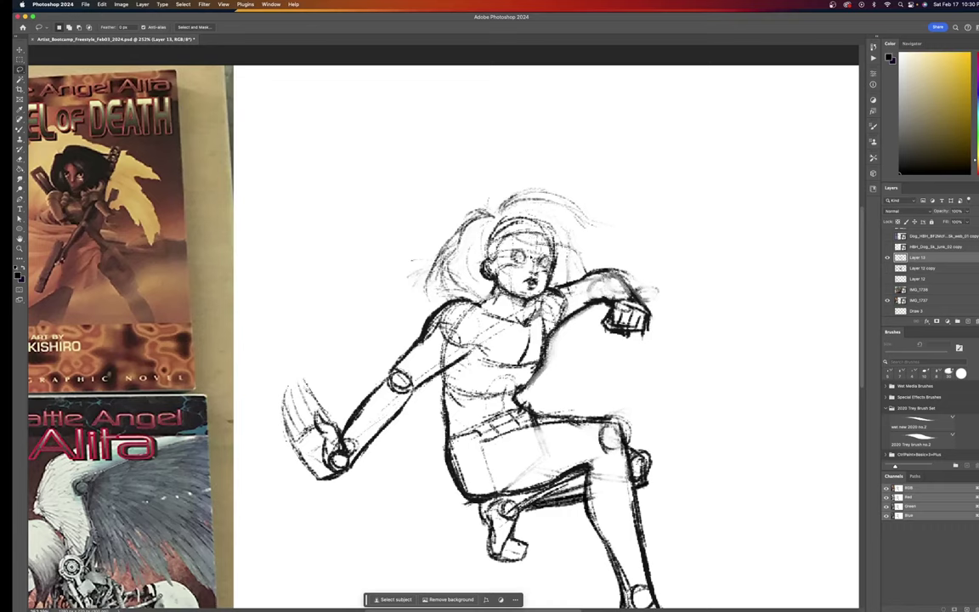
Darken the pupils of both eyes and rework the mouth into a smaller, lighter shape by erasing and redrawing it.
key("b")
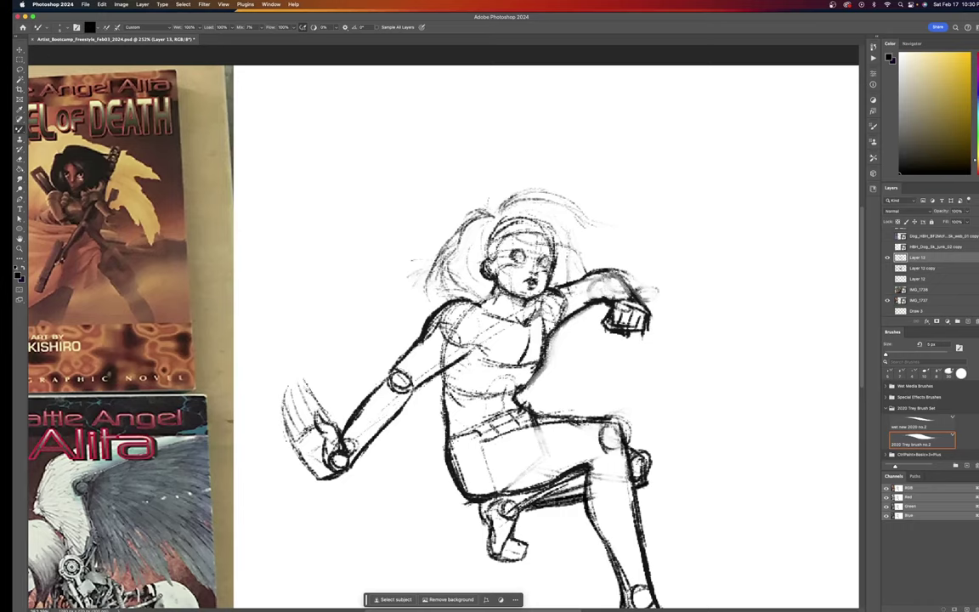
left_click_drag(514, 252, 516, 260)
key("e")
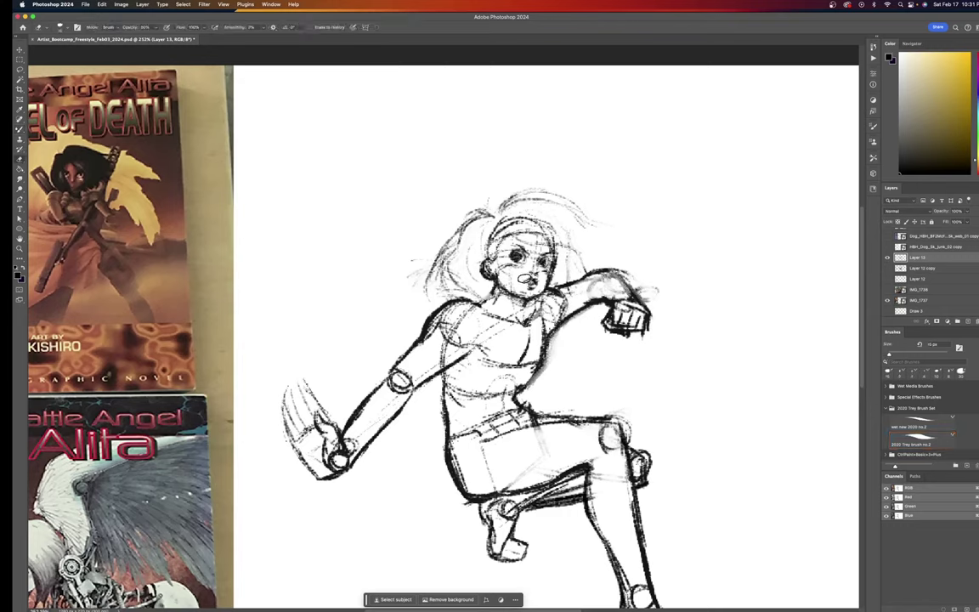
left_click_drag(532, 278, 527, 289)
key("b")
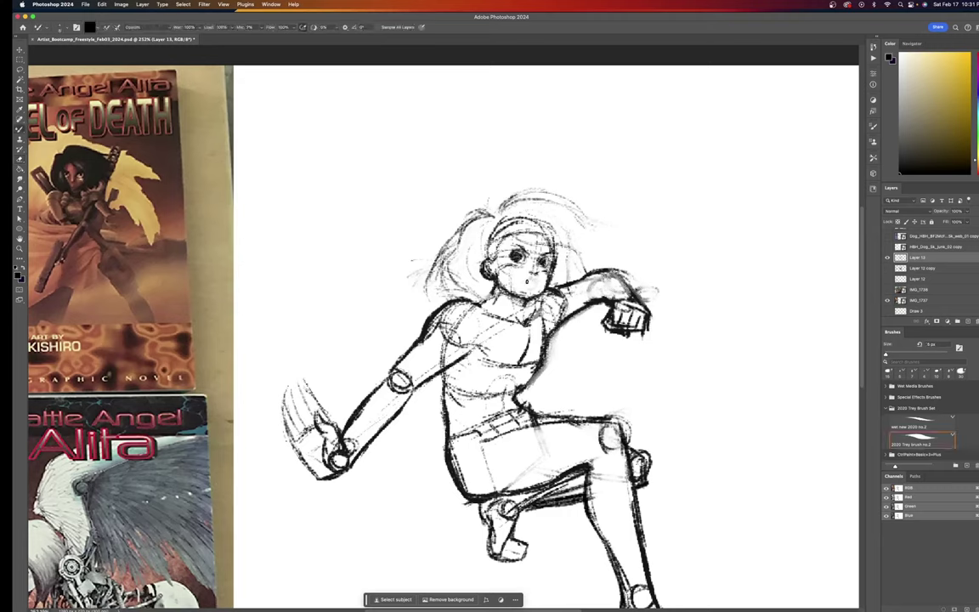
left_click_drag(525, 278, 531, 283)
key("e")
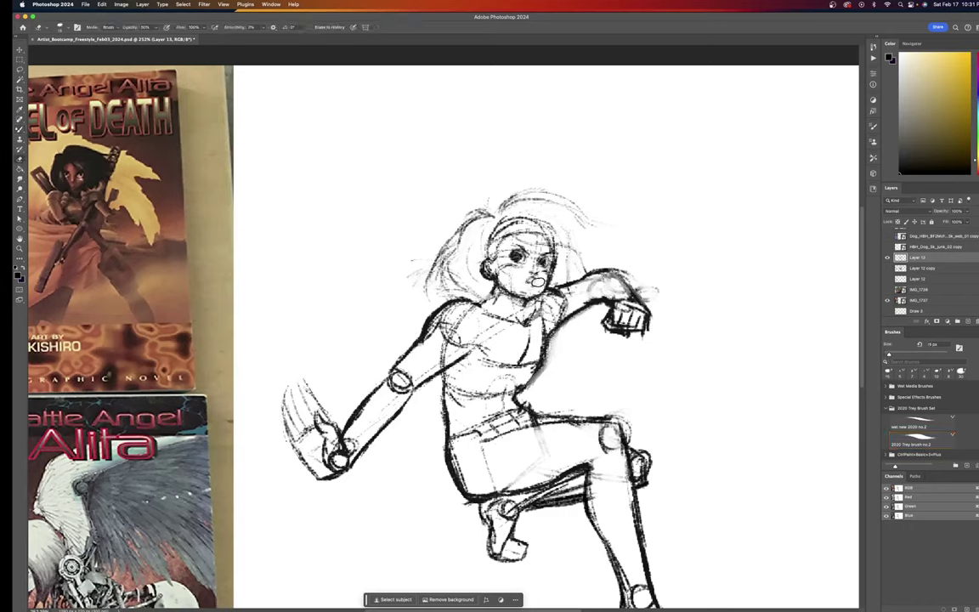
left_click(533, 279)
left_click(527, 281)
Block in dark hair with a larger brush over the crown and down the side of the face toward the bent arm.
key("b")
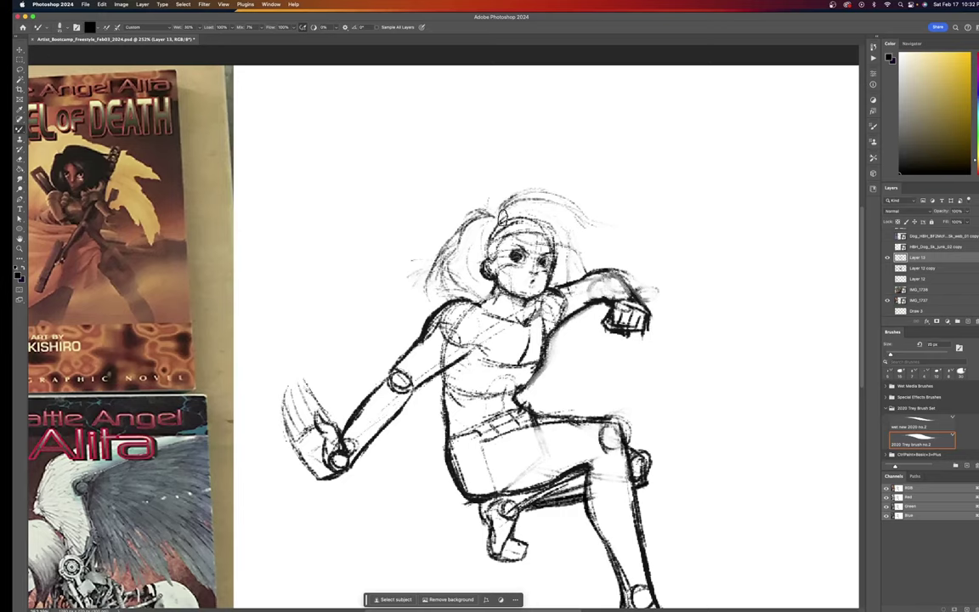
key("bracketright")
key("bracketright")
mouse_move(505, 217)
left_mouse_down()
mouse_move(535, 201)
mouse_move(511, 209)
mouse_move(562, 201)
mouse_move(564, 216)
mouse_move(561, 192)
mouse_move(574, 203)
mouse_move(556, 212)
mouse_move(480, 170)
mouse_move(501, 177)
left_mouse_up()
left_click_drag(514, 238, 480, 183)
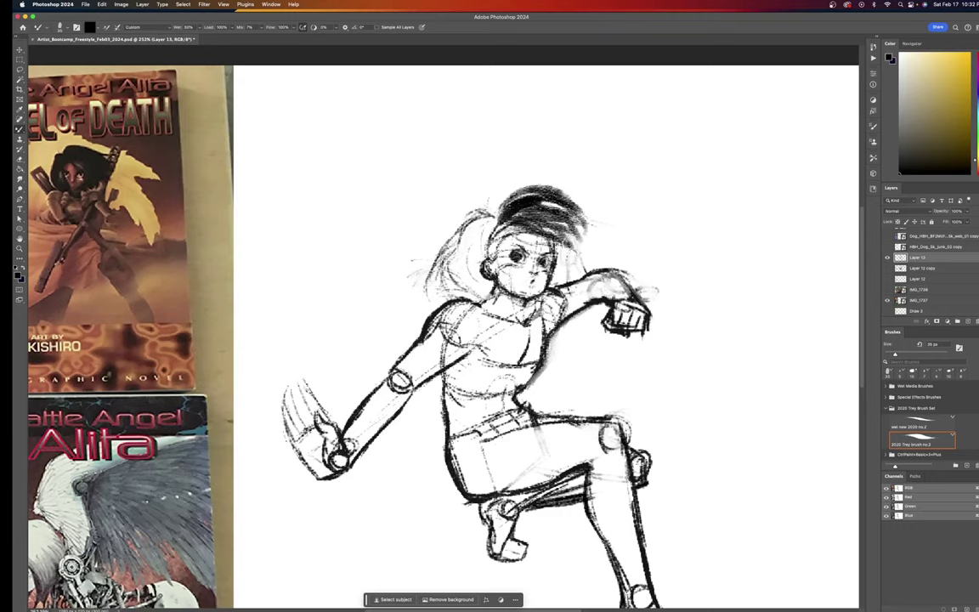
mouse_move(536, 211)
left_mouse_down()
mouse_move(567, 263)
mouse_move(600, 246)
mouse_move(589, 234)
mouse_move(570, 270)
mouse_move(561, 240)
mouse_move(554, 270)
mouse_move(563, 276)
mouse_move(618, 242)
mouse_move(561, 244)
mouse_move(612, 238)
mouse_move(569, 242)
mouse_move(606, 239)
mouse_move(515, 211)
mouse_move(485, 287)
left_mouse_up()
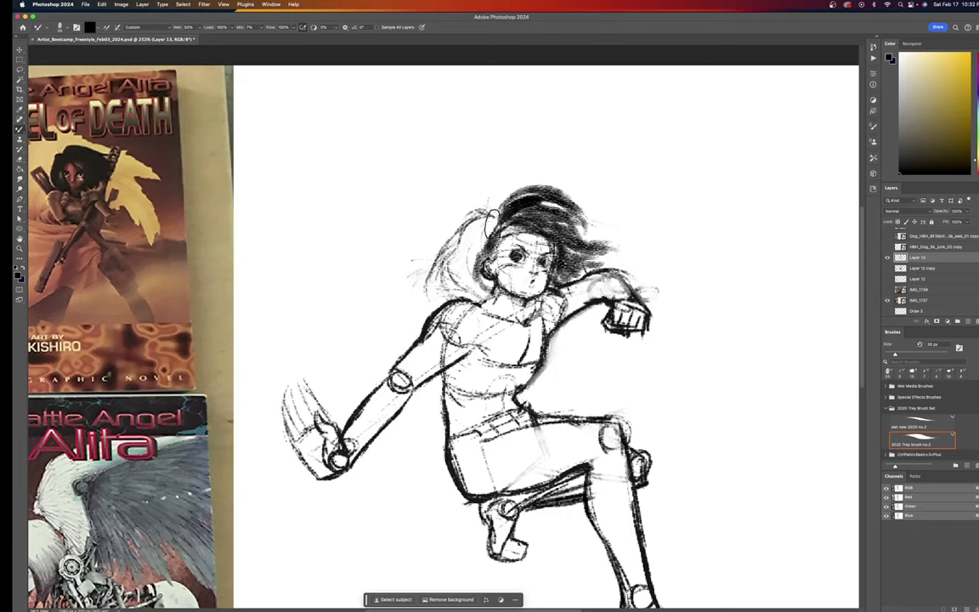
Fill in the hair mass behind the ear with dark strokes and add a loose strand flicking off the crown.
mouse_move(492, 224)
left_mouse_down()
mouse_move(503, 239)
mouse_move(488, 241)
mouse_move(489, 295)
left_mouse_up()
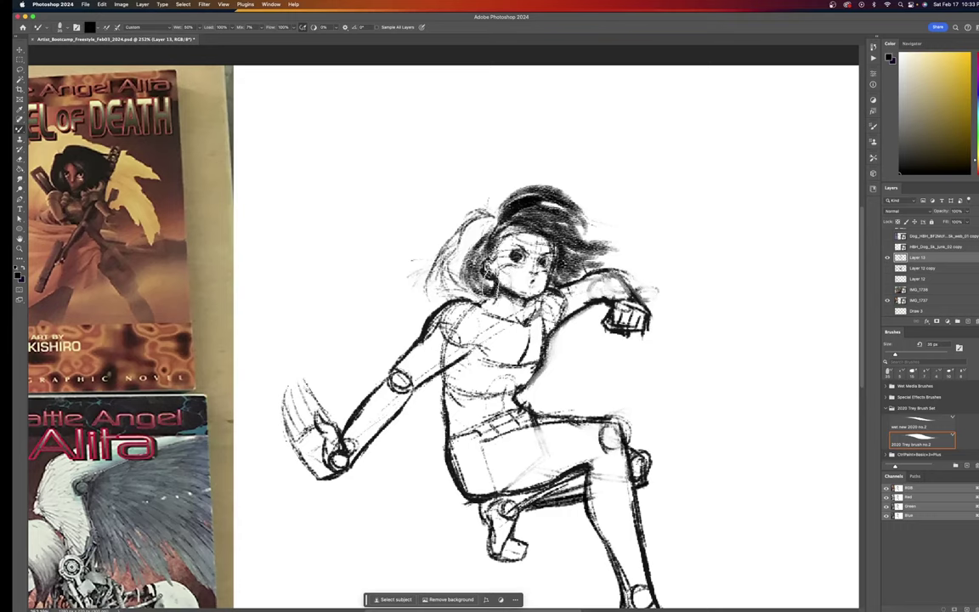
mouse_move(476, 289)
left_mouse_down()
mouse_move(464, 242)
mouse_move(464, 297)
left_mouse_up()
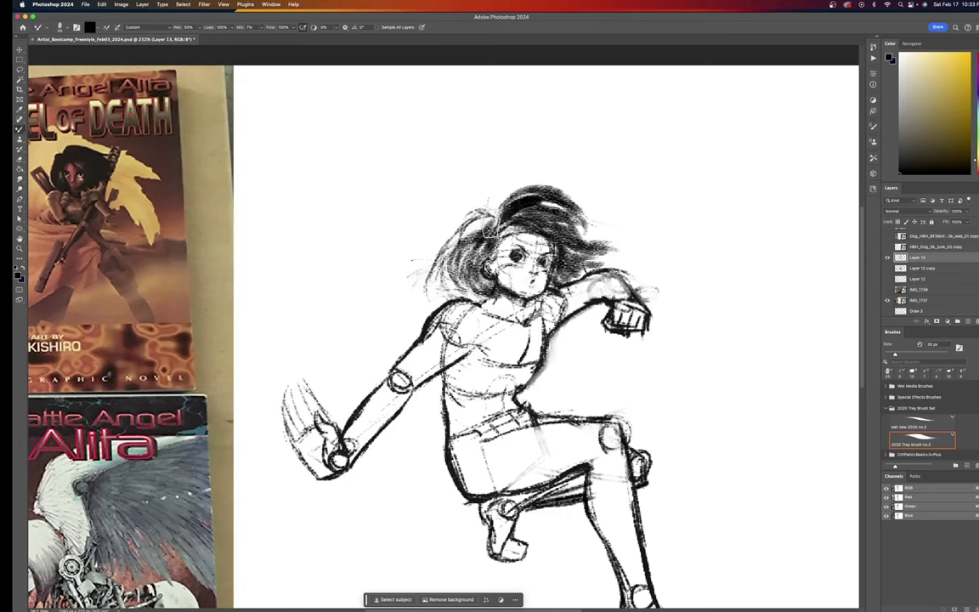
mouse_move(491, 231)
left_mouse_down()
mouse_move(467, 244)
mouse_move(462, 286)
mouse_move(466, 265)
left_mouse_up()
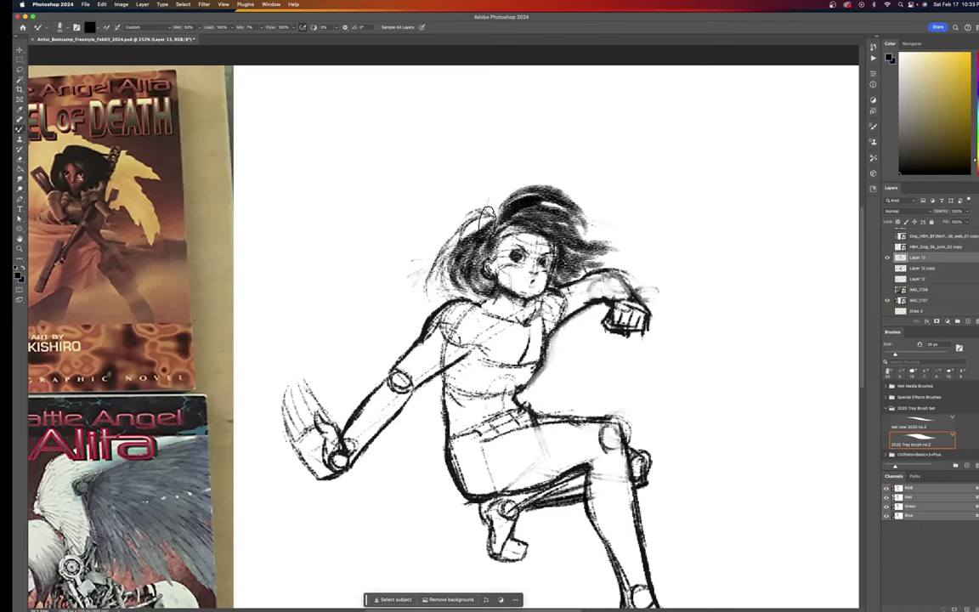
mouse_move(487, 218)
left_mouse_down()
mouse_move(449, 253)
mouse_move(484, 217)
mouse_move(468, 242)
mouse_move(491, 228)
mouse_move(461, 247)
mouse_move(500, 198)
left_mouse_up()
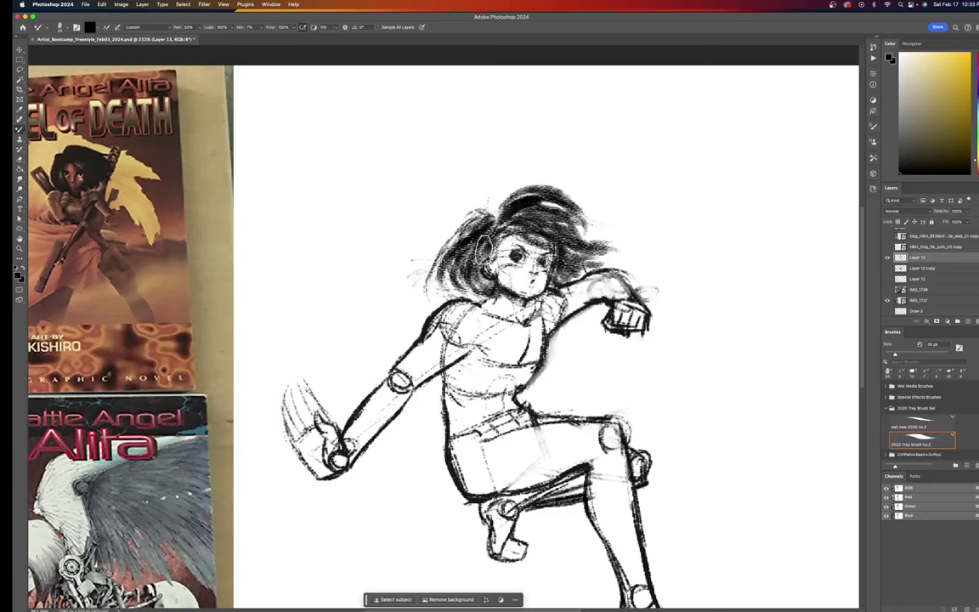
mouse_move(469, 257)
left_mouse_down()
mouse_move(470, 271)
mouse_move(491, 235)
mouse_move(469, 279)
mouse_move(459, 253)
mouse_move(452, 268)
mouse_move(452, 228)
mouse_move(460, 242)
left_mouse_up()
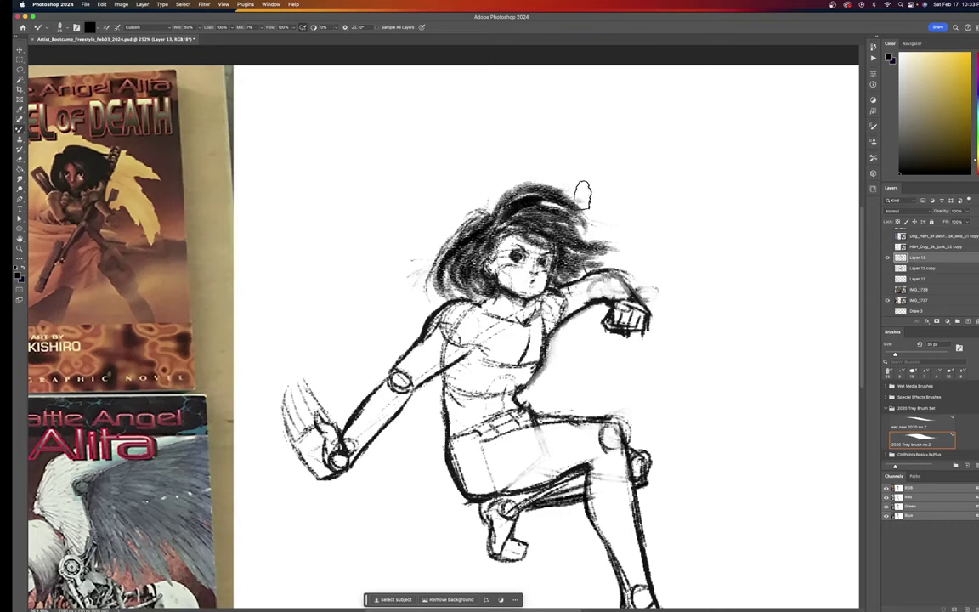
left_click_drag(579, 198, 603, 189)
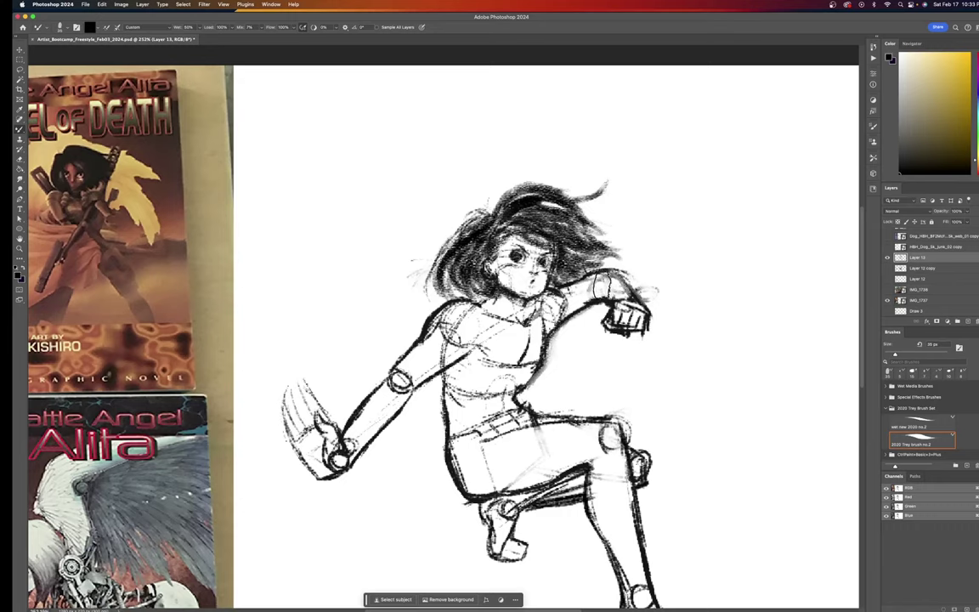
Lasso the figure's head and hair, scale them to about 103% with Free Transform, and nudge them slightly up and toward the bent arm.
key("l")
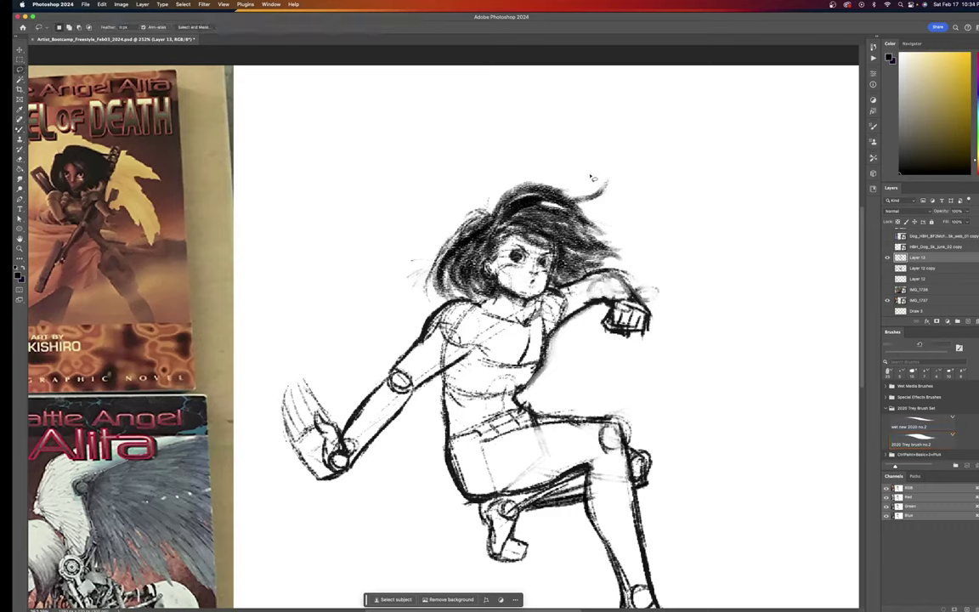
mouse_move(592, 176)
left_mouse_down()
mouse_move(556, 174)
mouse_move(455, 203)
mouse_move(427, 297)
mouse_move(469, 299)
mouse_move(485, 275)
mouse_move(542, 241)
left_mouse_up()
mouse_move(608, 262)
left_mouse_down()
mouse_move(636, 241)
mouse_move(606, 175)
left_mouse_up()
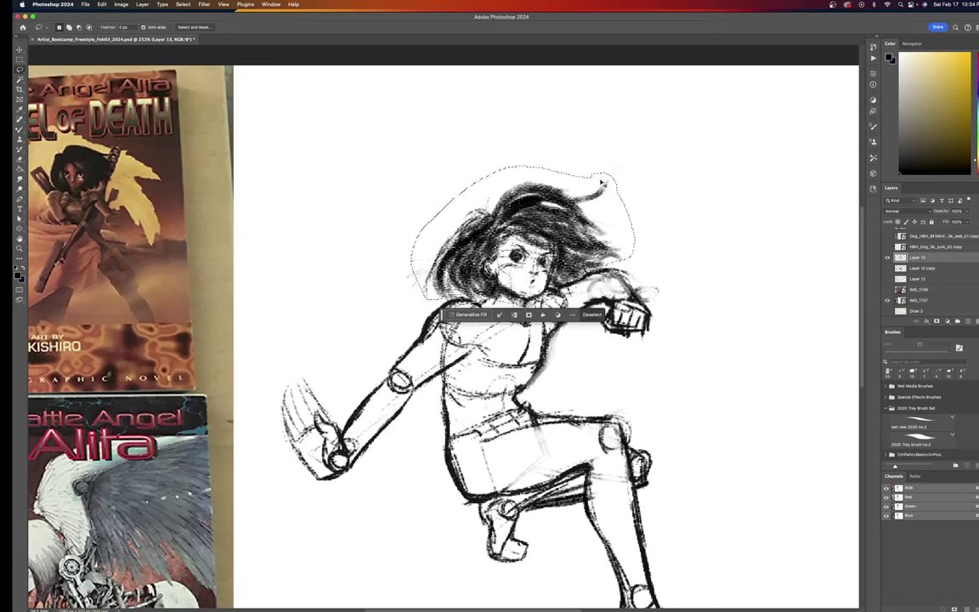
key("super+t")
mouse_move(409, 165)
left_mouse_down()
mouse_move(365, 141)
mouse_move(402, 161)
left_mouse_up()
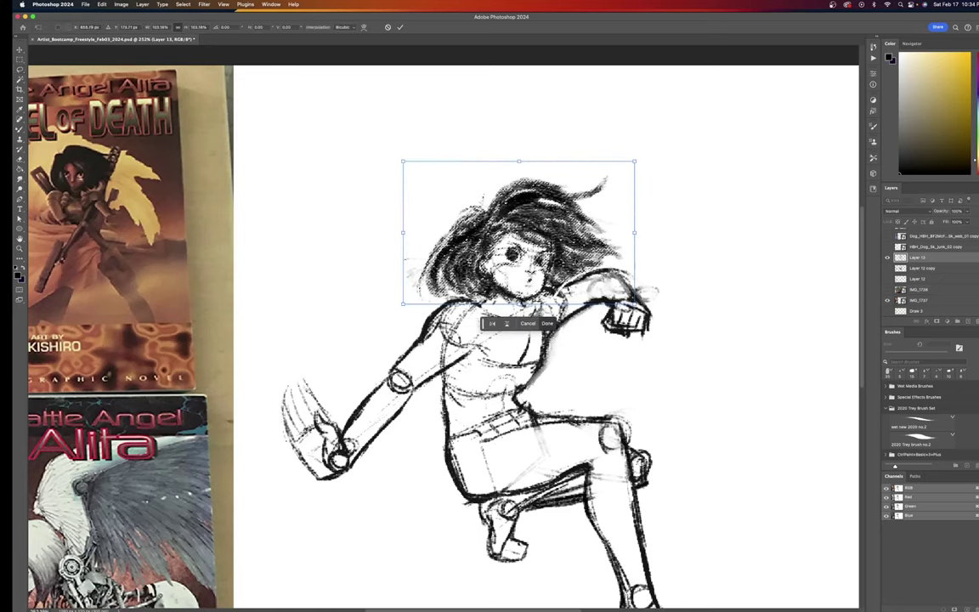
key("Right")
key("Right")
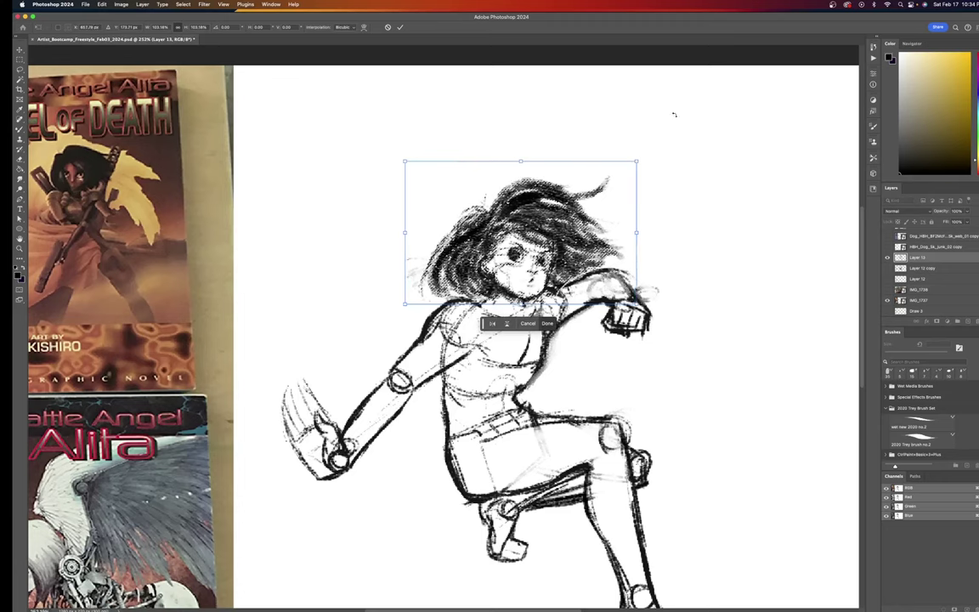
key("Up")
key("Right")
key("Up")
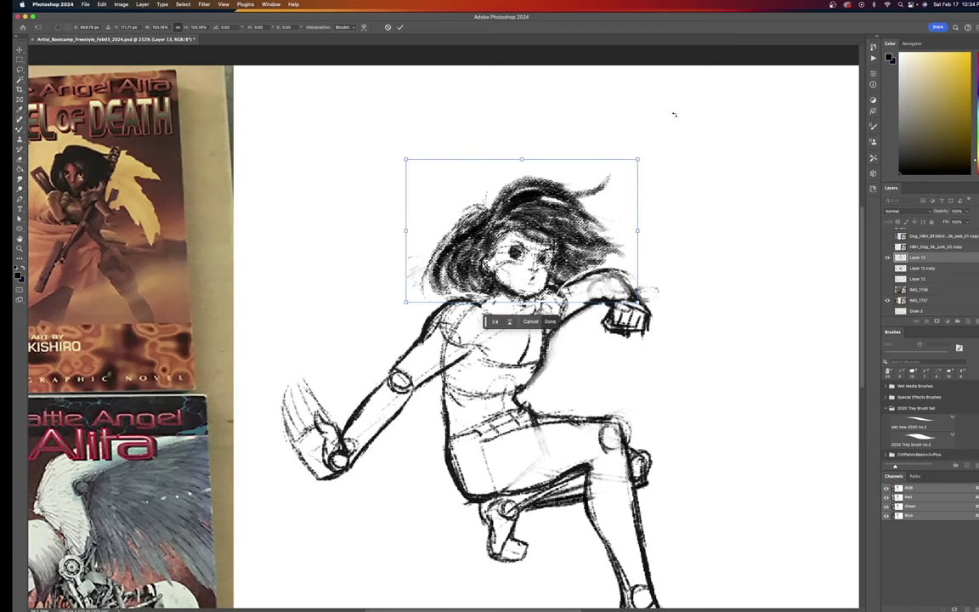
key("Right")
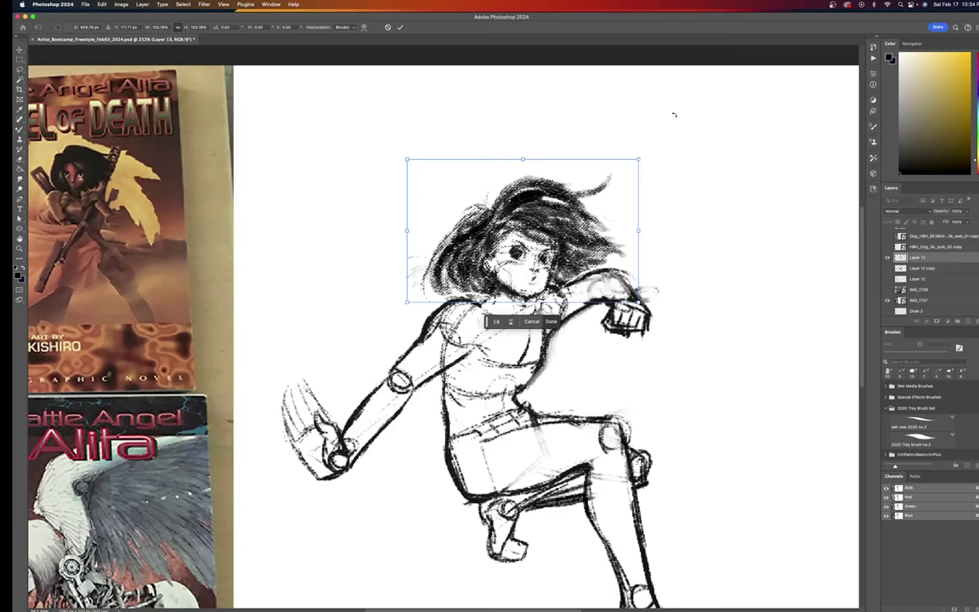
Enlarge the head and hair to about 105%, fine-tune their position over the neck, and apply the transform.
left_click_drag(407, 159, 402, 157)
key("Right")
key("Right")
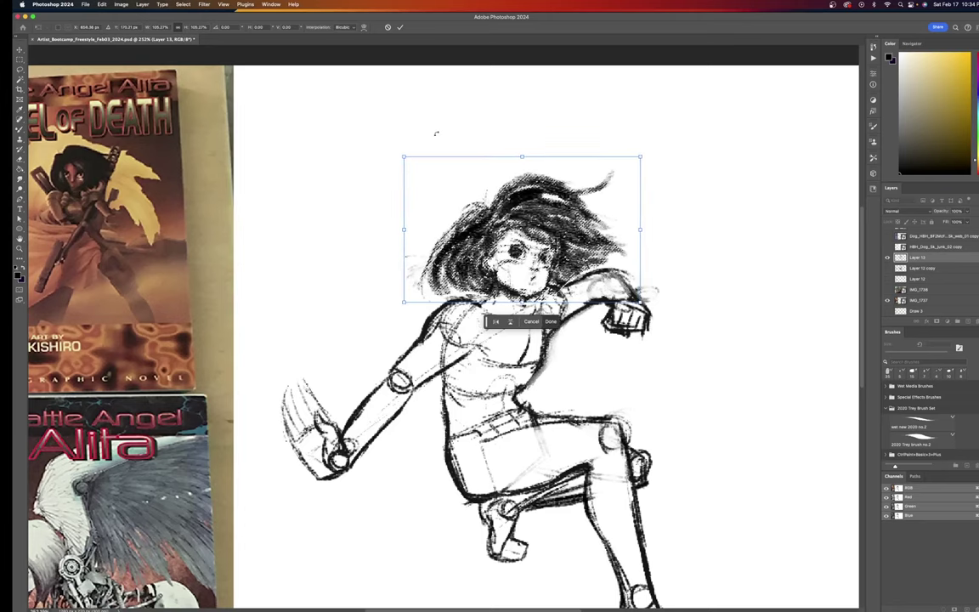
key("Down")
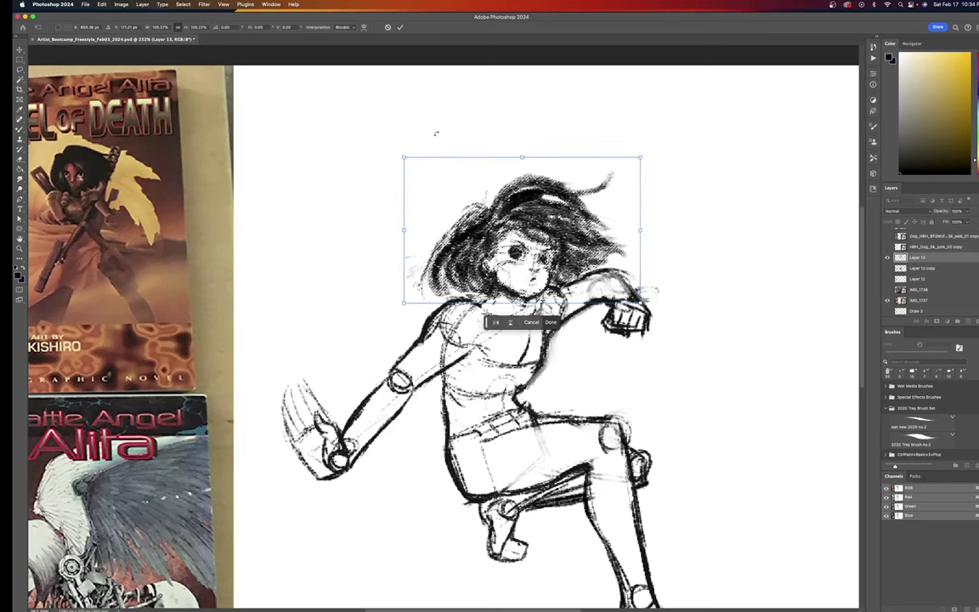
key("Up")
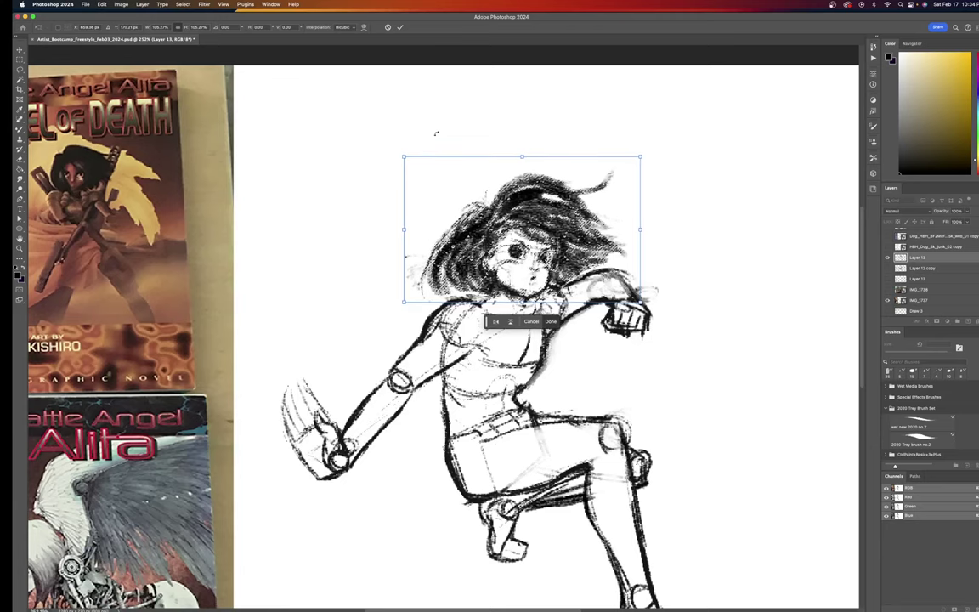
key("Return")
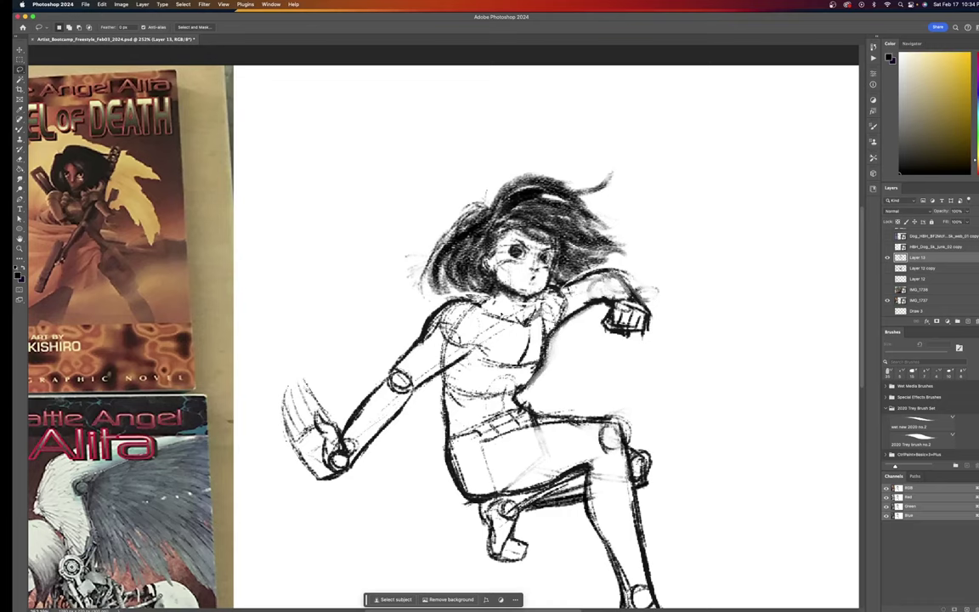
Return to the drawing brush, reduce its size to 8 px, and check the whole figure.
key("b")
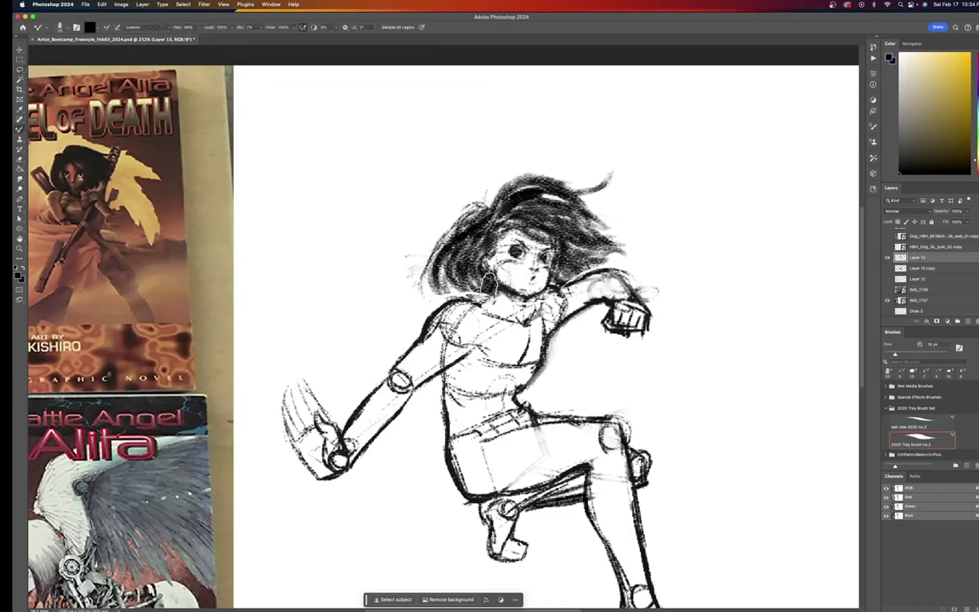
key("bracketleft")
key("bracketleft")
key("bracketleft")
key("bracketleft")
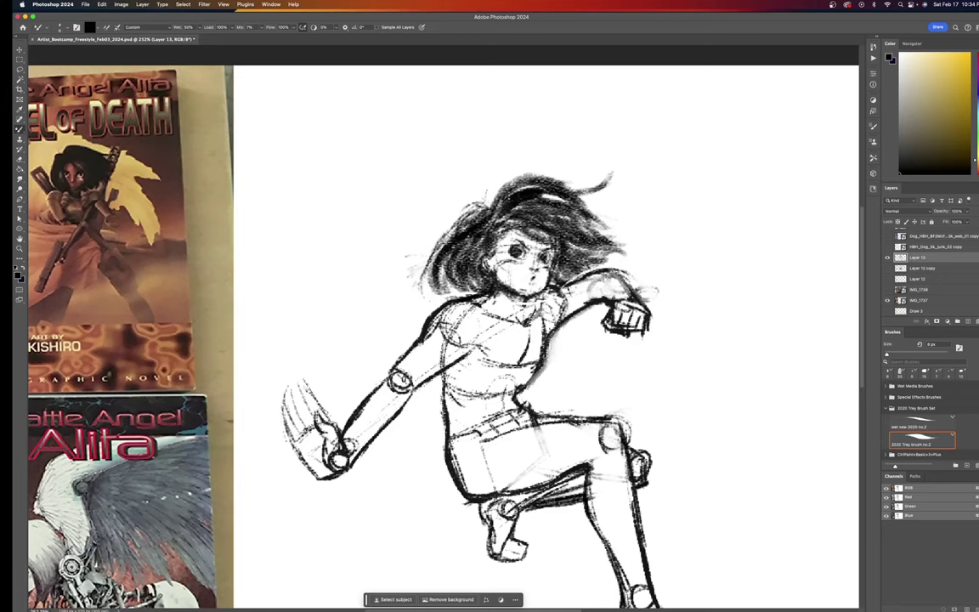
scroll(551, 393, "down", 5)
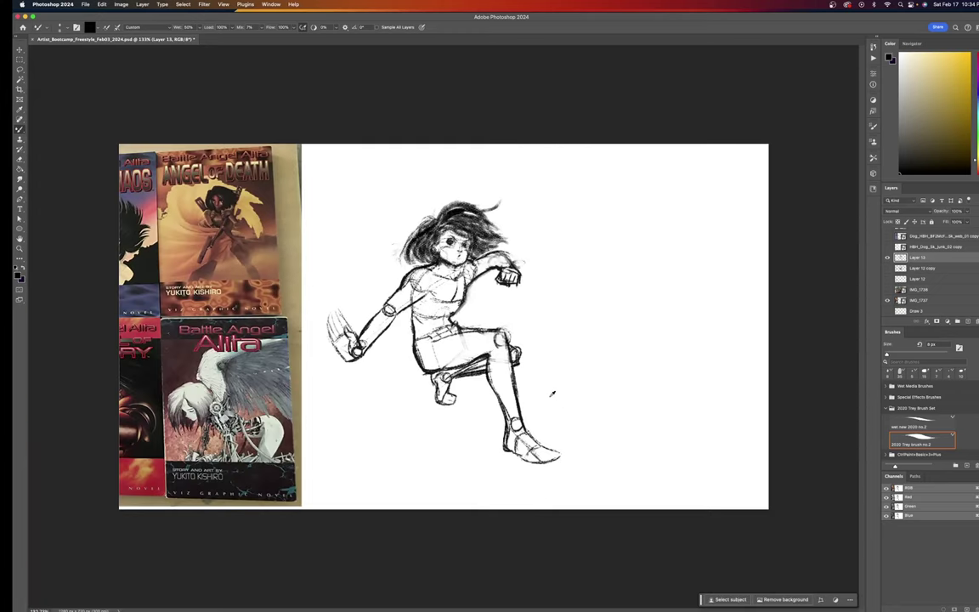
scroll(544, 396, "up", 5)
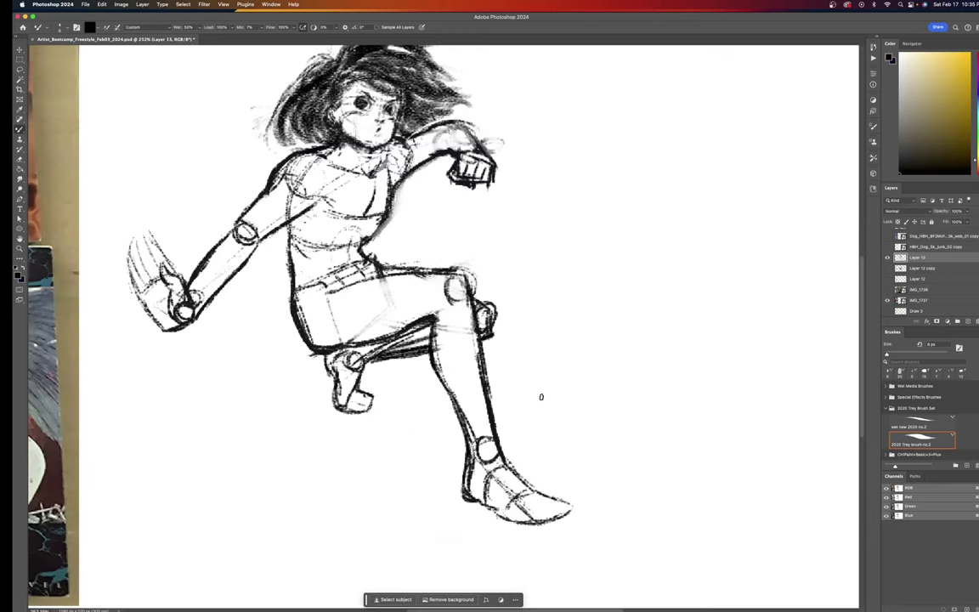
scroll(504, 363, "down", 5)
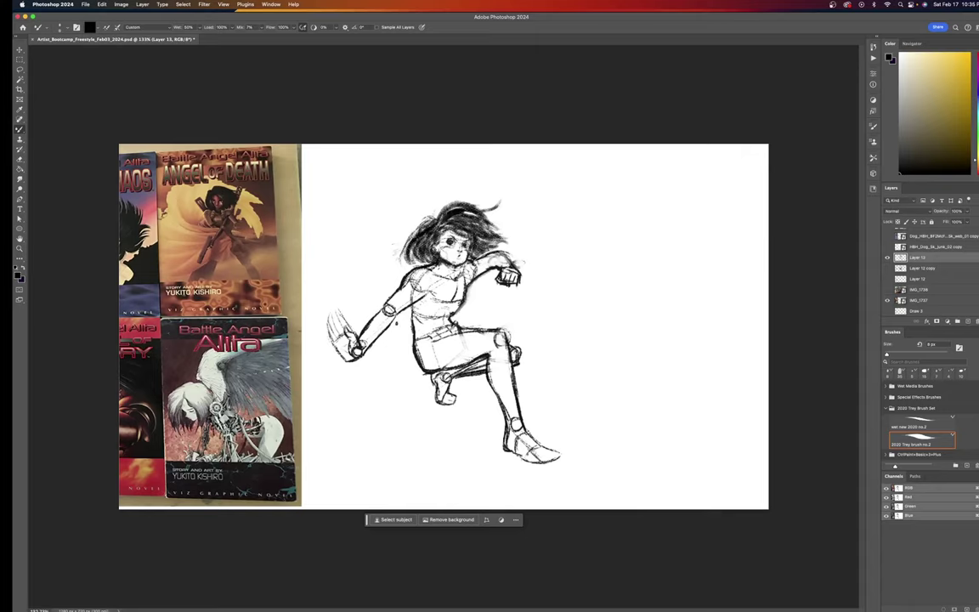
Lasso the outstretched forearm and hand, rotate them about 5 degrees clockwise with Free Transform, nudge them up, and apply.
key("l")
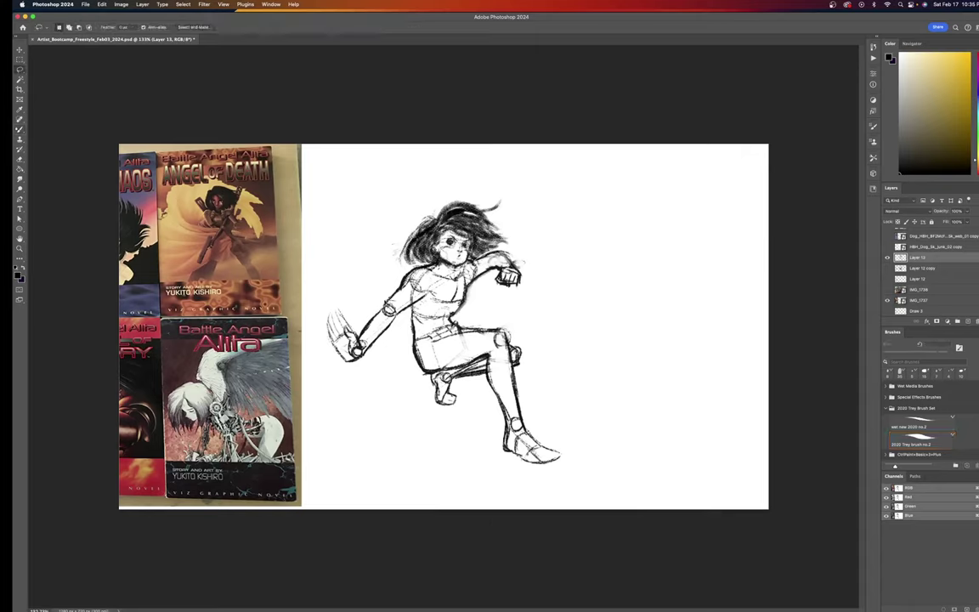
mouse_move(356, 299)
left_mouse_down()
mouse_move(336, 302)
mouse_move(320, 327)
mouse_move(344, 381)
mouse_move(401, 330)
mouse_move(374, 299)
left_mouse_up()
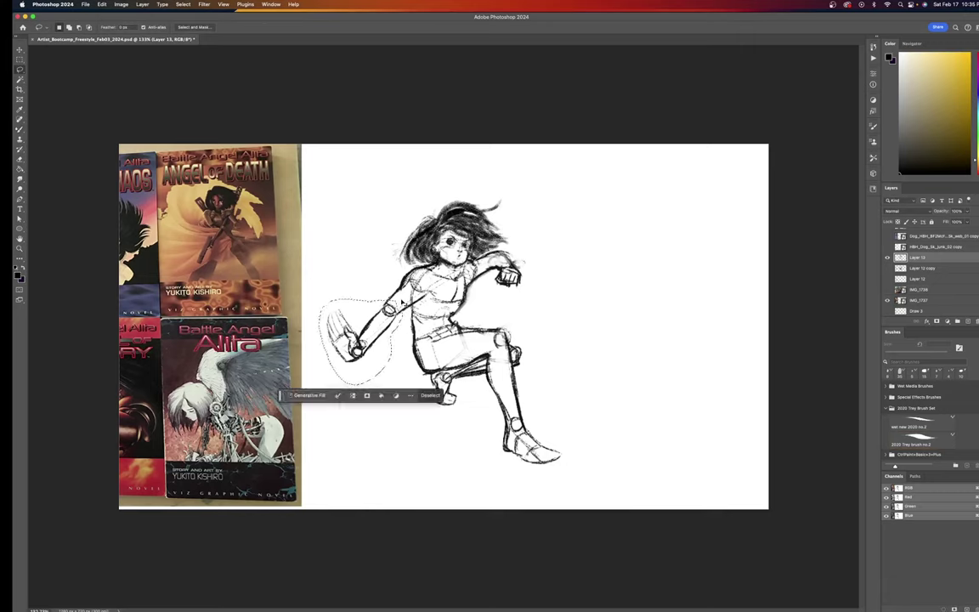
key("ctrl+t")
left_click_drag(413, 357, 412, 362)
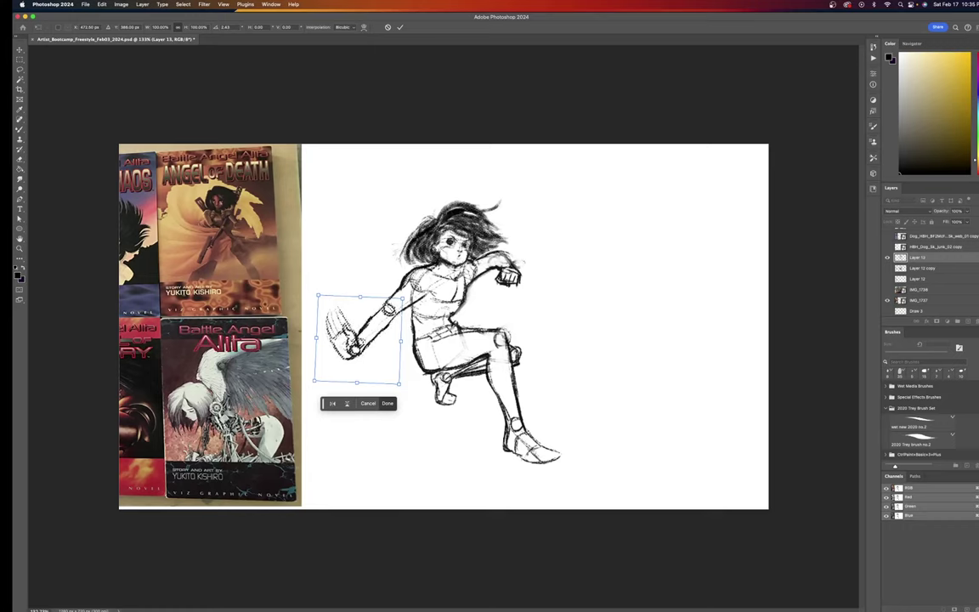
left_click_drag(415, 291, 417, 293)
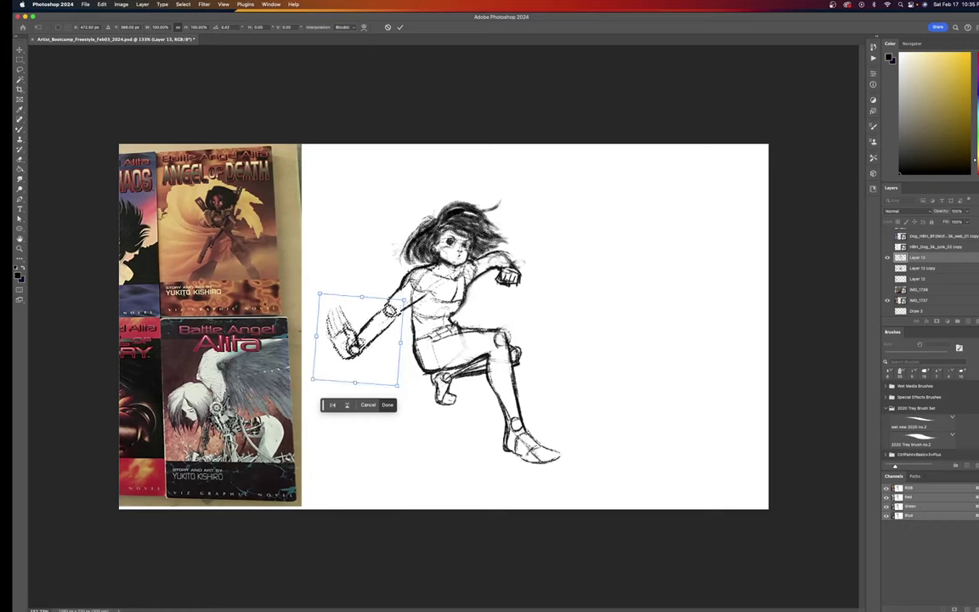
key("Up")
key("Up")
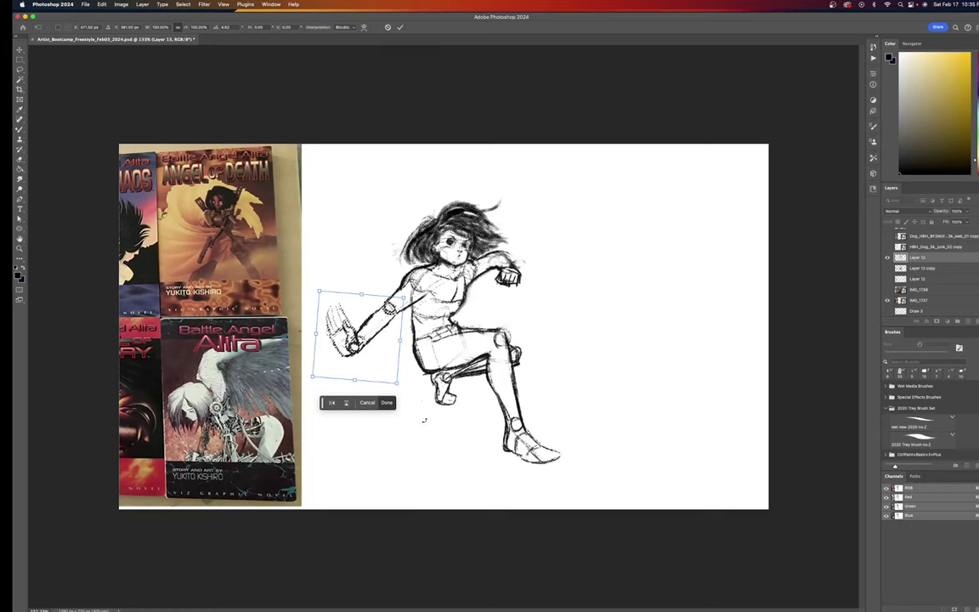
key("Return")
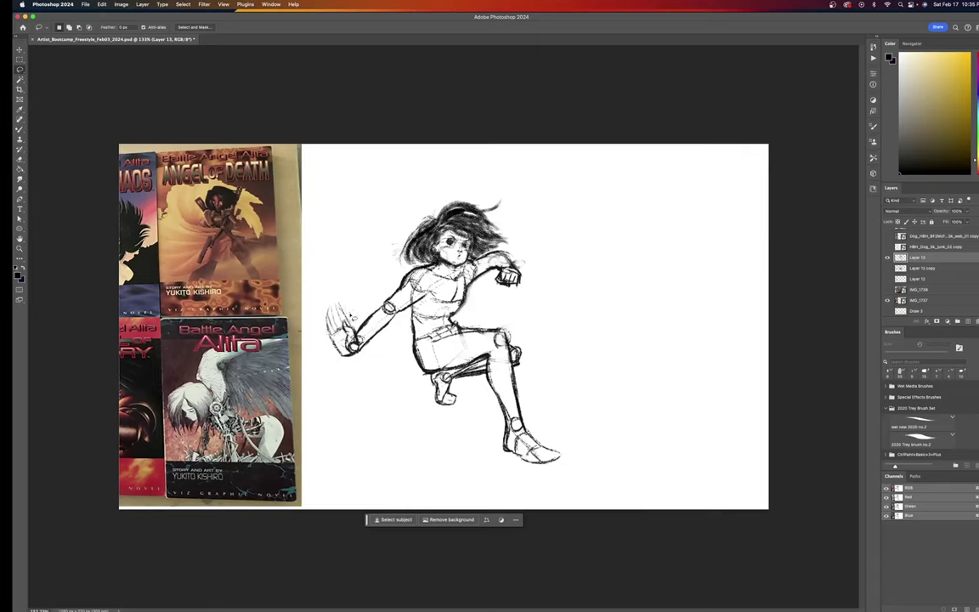
Lasso the open hand alone, nudge it slightly toward the forearm and up with Free Transform, apply, and deselect it.
left_click_drag(342, 303, 337, 297)
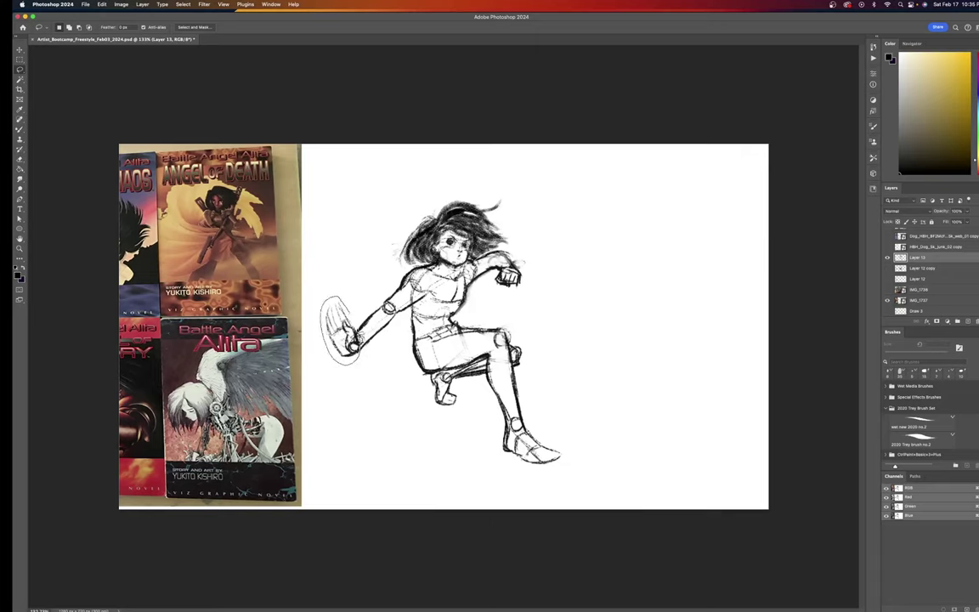
left_click_drag(336, 298, 340, 296)
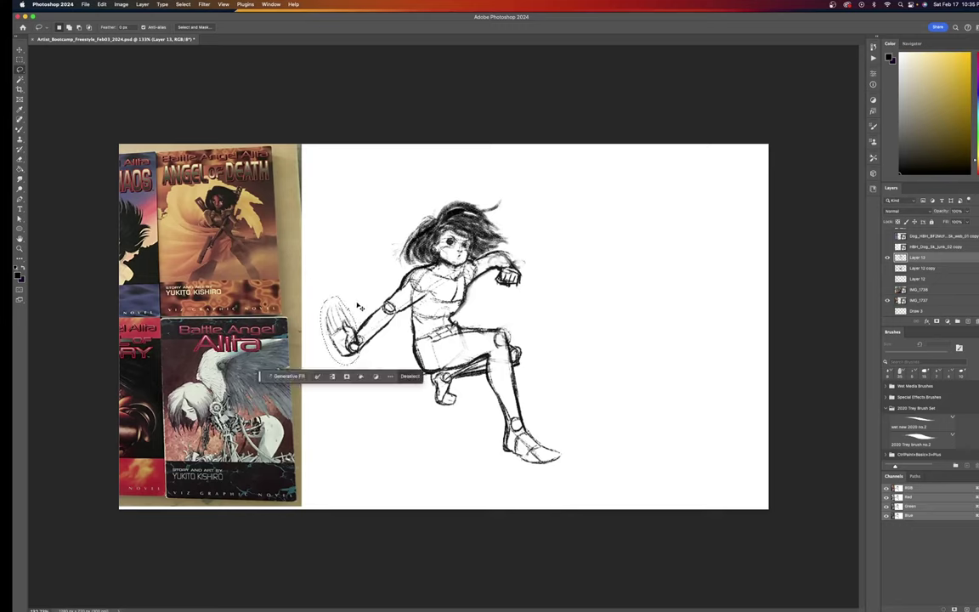
key("super+t")
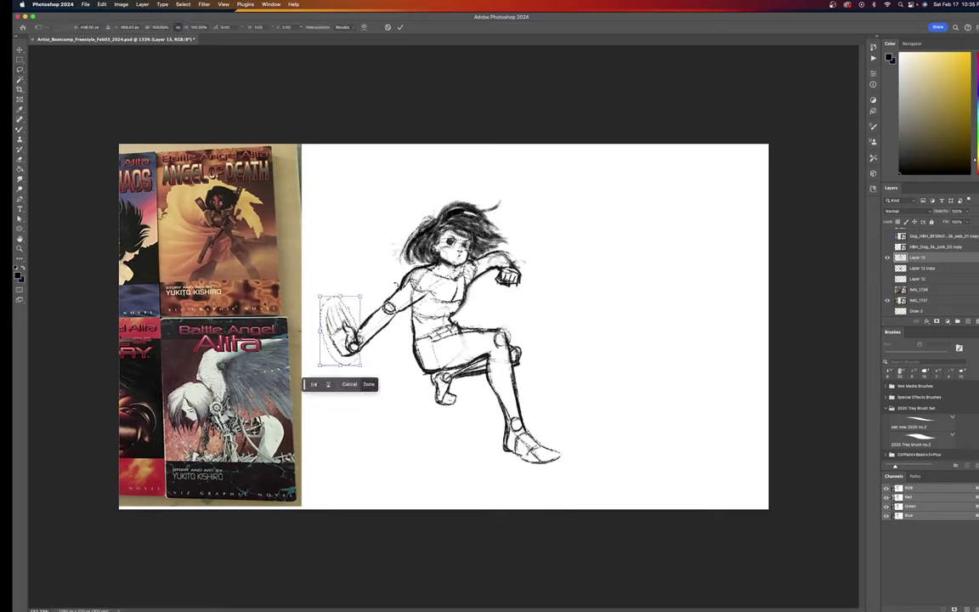
key("Right")
key("Right")
key("Right")
key("Up")
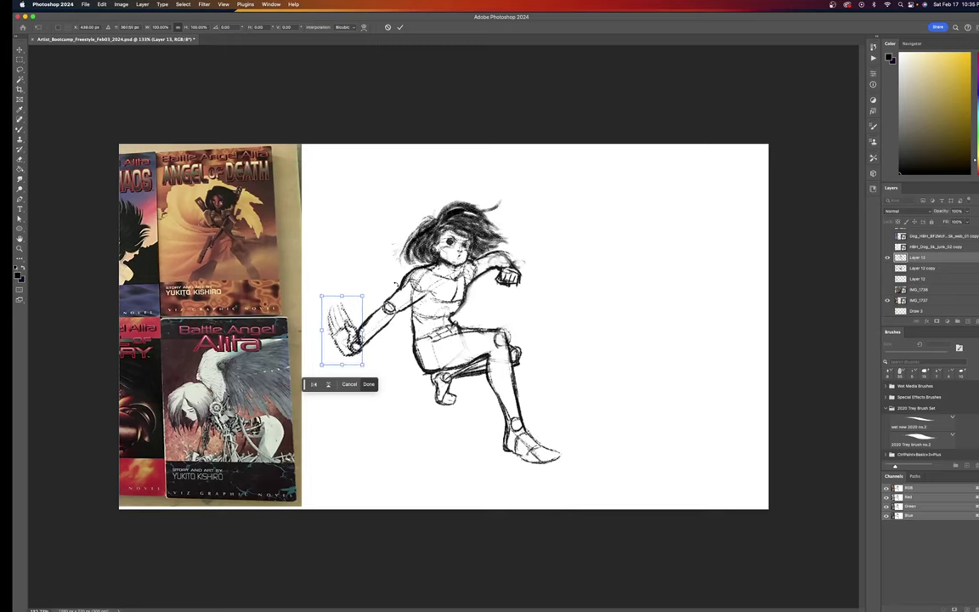
key("Right")
key("Right")
key("Right")
key("Up")
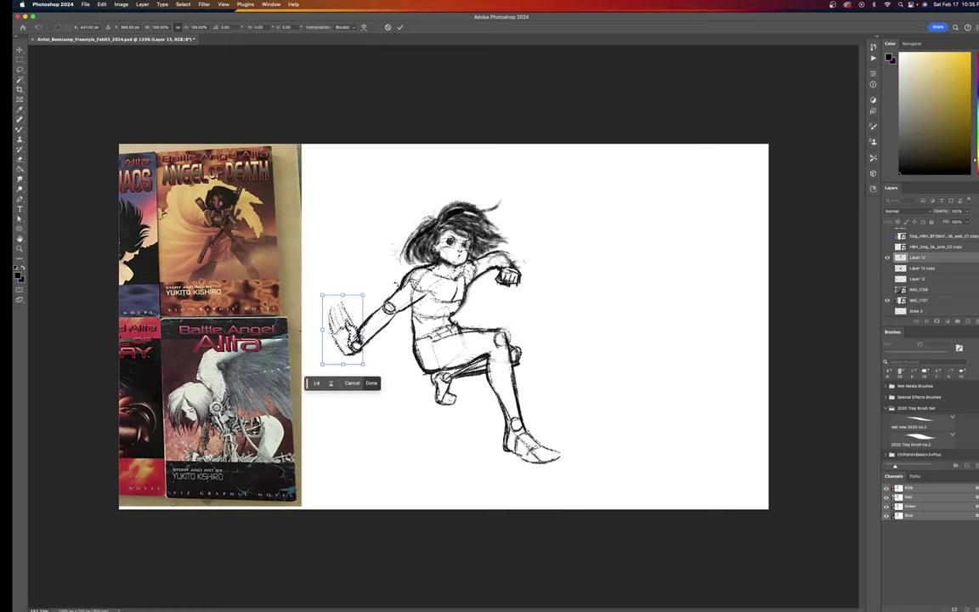
key("Return")
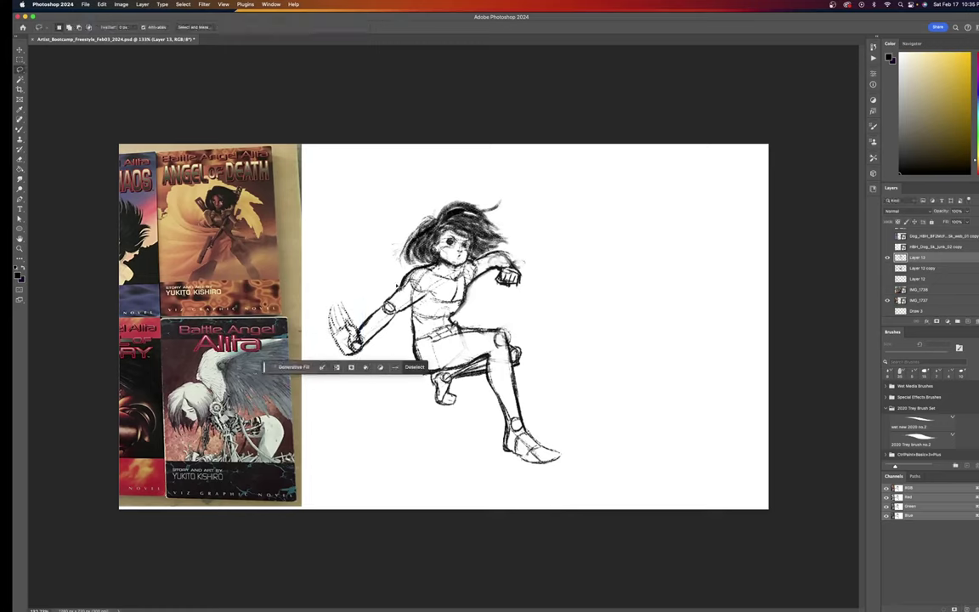
key("super+d")
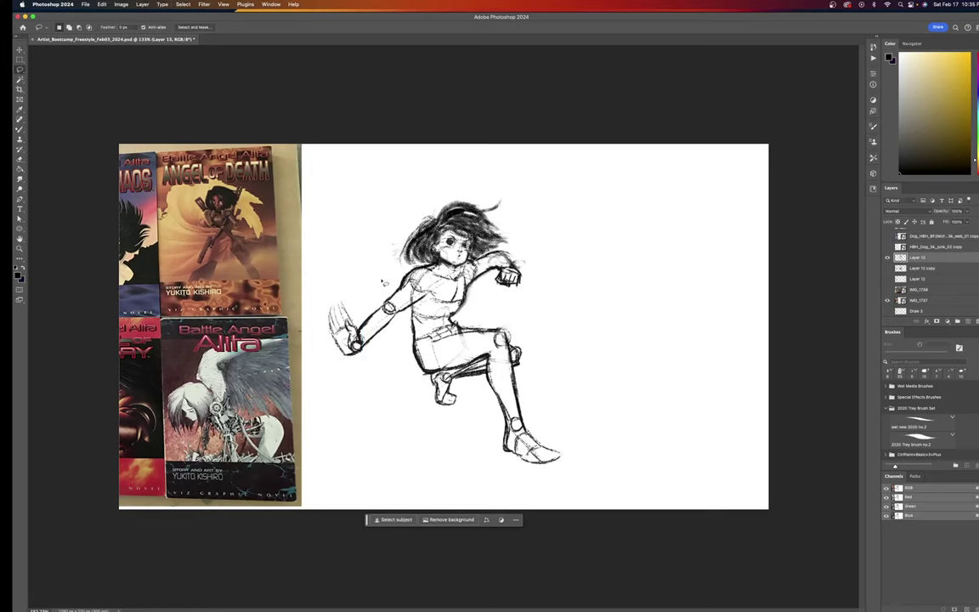
Draw a darker curved contour along the underside of the chest with the brush.
key("e")
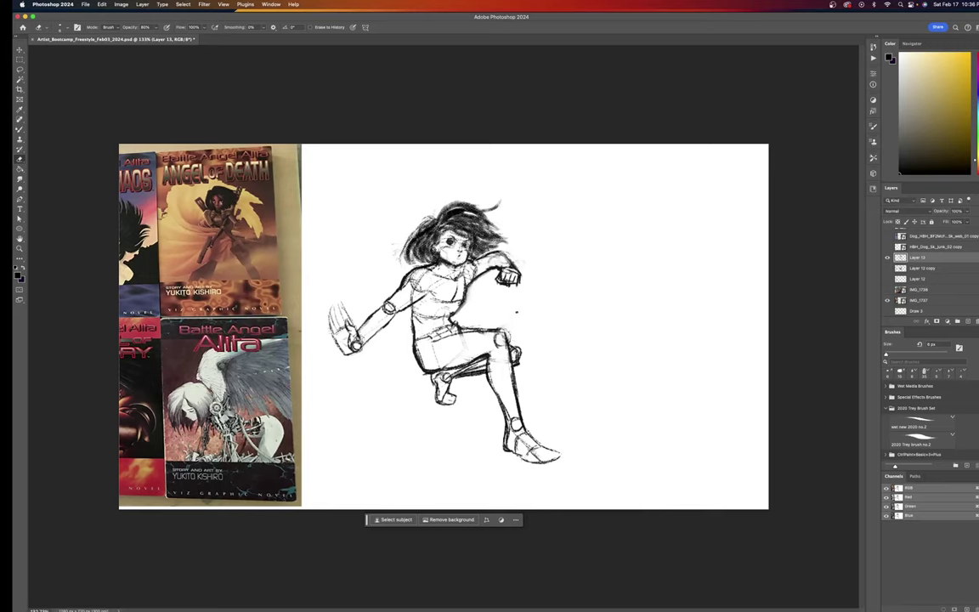
key("b")
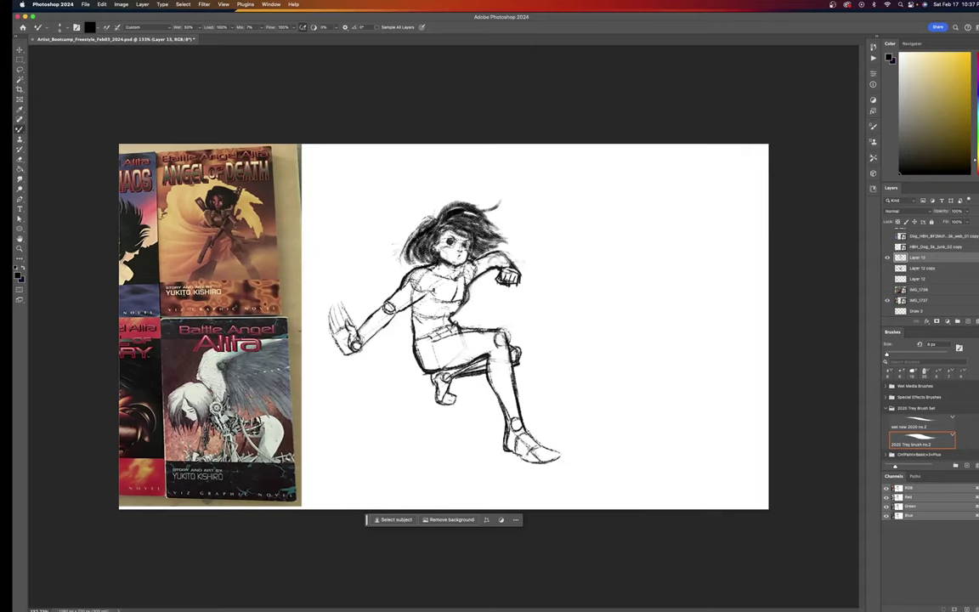
mouse_move(429, 306)
left_mouse_down()
mouse_move(434, 291)
mouse_move(452, 305)
left_mouse_up()
Erase the construction lines inside the outstretched arm's shoulder with the Eraser at 80% opacity, enlarged to 20 px.
key("e")
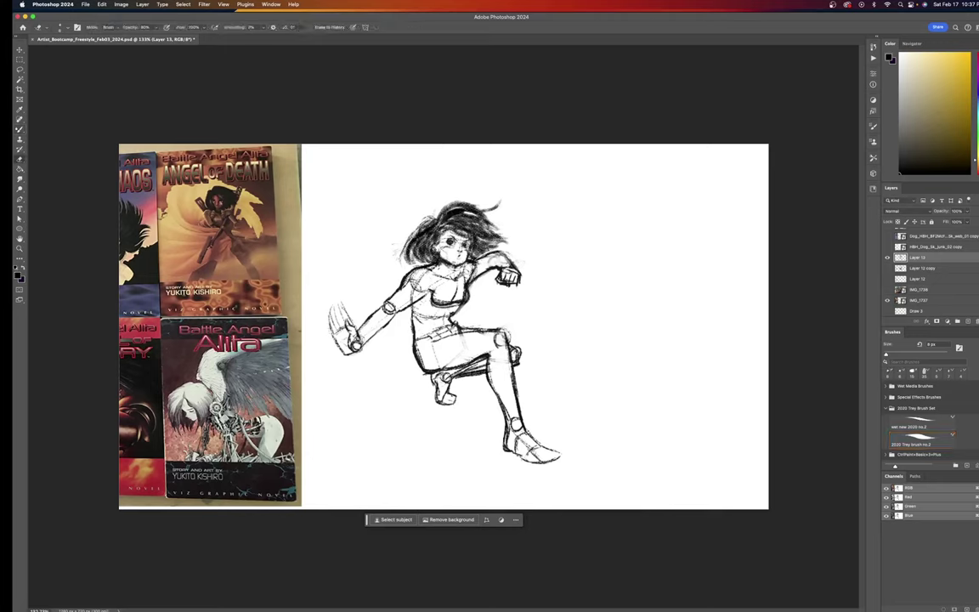
key("8")
key("bracketright")
key("bracketright")
key("bracketright")
key("bracketright")
left_click_drag(423, 275, 429, 278)
key("bracketright")
mouse_move(428, 279)
left_mouse_down()
mouse_move(409, 296)
mouse_move(422, 290)
left_mouse_up()
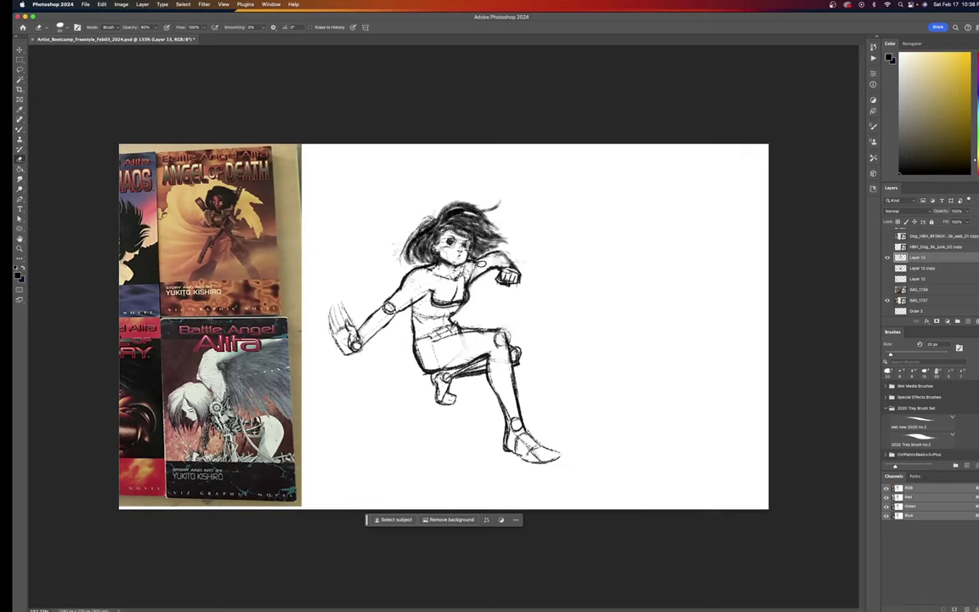
Soften the lines of the chest, neck, bent arm and hip with the 20 px Eraser, lowering its opacity along the way.
mouse_move(453, 288)
left_mouse_down()
mouse_move(456, 274)
mouse_move(446, 279)
left_mouse_up()
left_click_drag(458, 267, 464, 273)
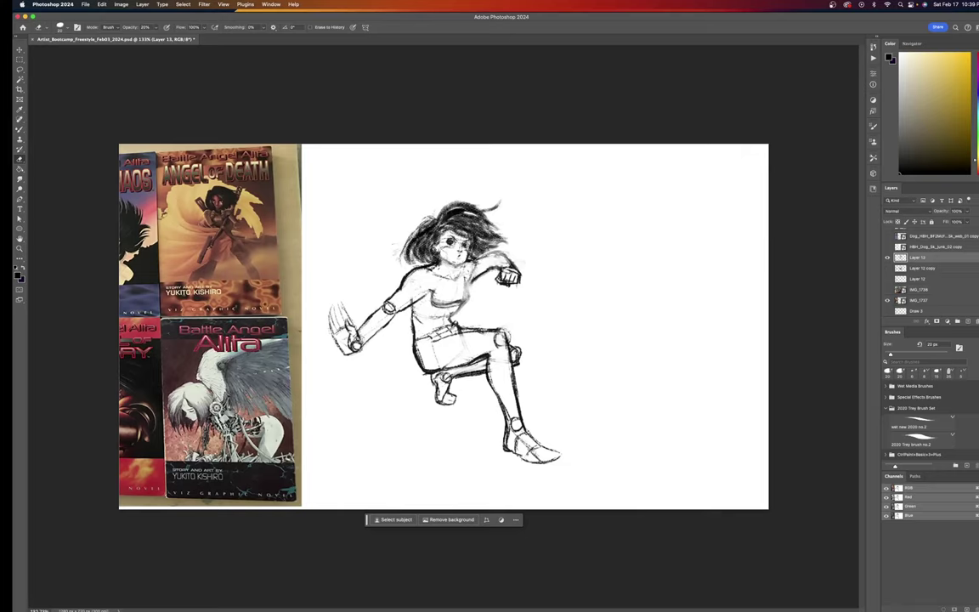
mouse_move(475, 288)
left_mouse_down()
mouse_move(476, 274)
mouse_move(473, 285)
mouse_move(478, 272)
mouse_move(502, 265)
left_mouse_up()
left_click_drag(412, 345, 435, 371)
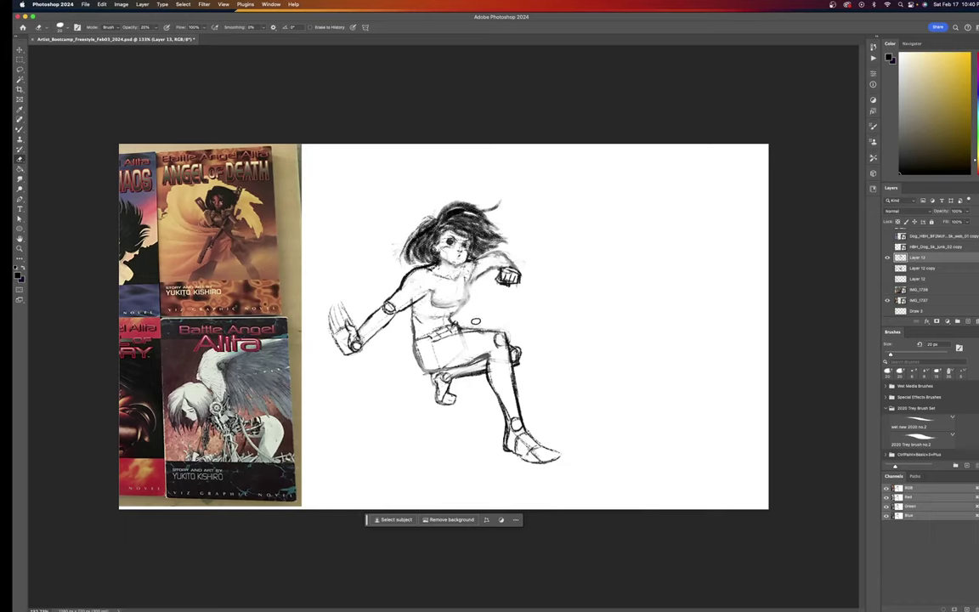
Lasso the contour under the chest, adjust it with Free Transform, and apply the transformation.
key("l")
mouse_move(427, 261)
left_mouse_down()
mouse_move(399, 260)
mouse_move(390, 281)
mouse_move(427, 274)
mouse_move(425, 260)
left_mouse_up()
key("super+t")
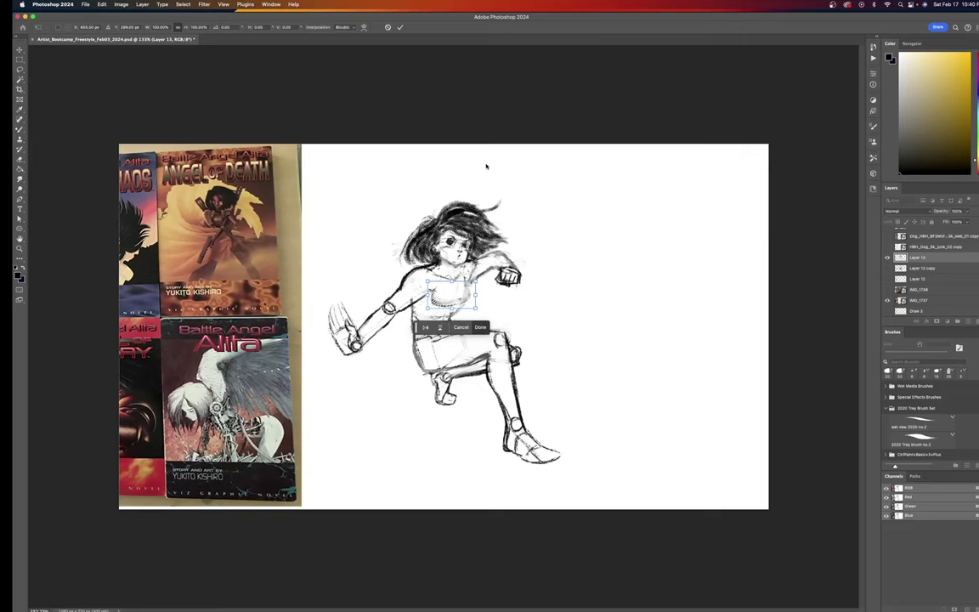
key("Return")
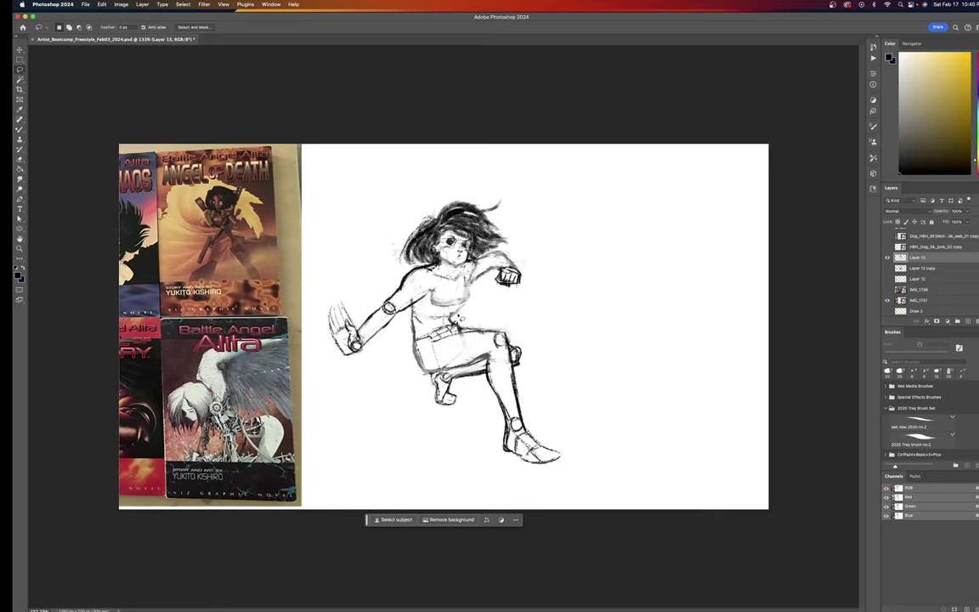
Redraw the chest and waist contours with the brush, and soften then restate the outstretched arm's shoulder lines.
key("b")
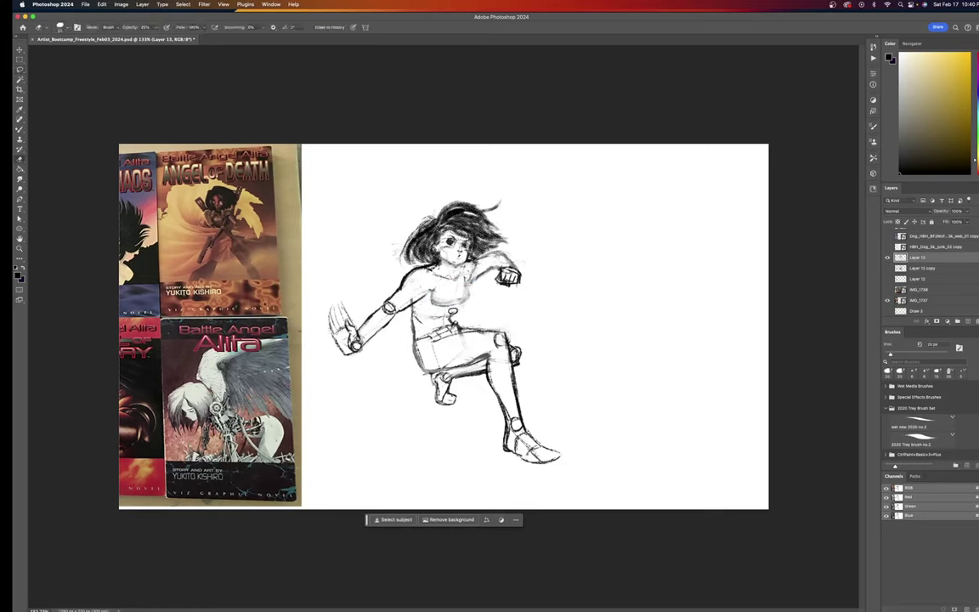
key("b")
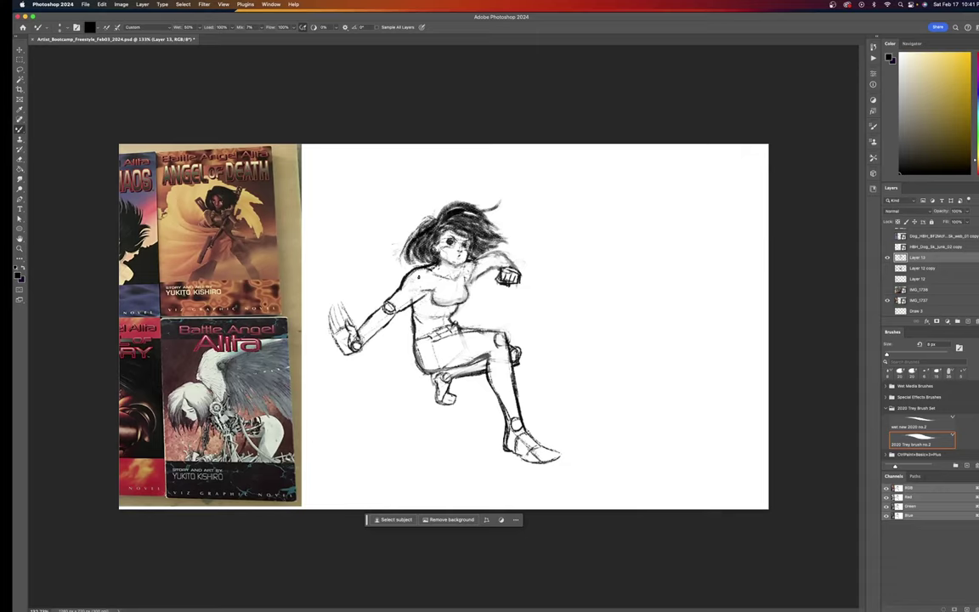
key("e")
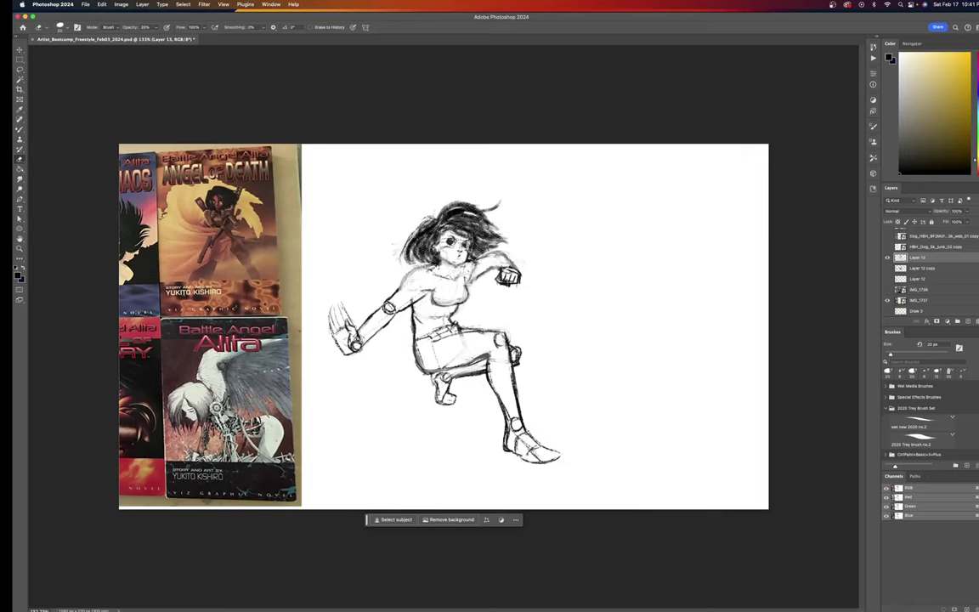
key("b")
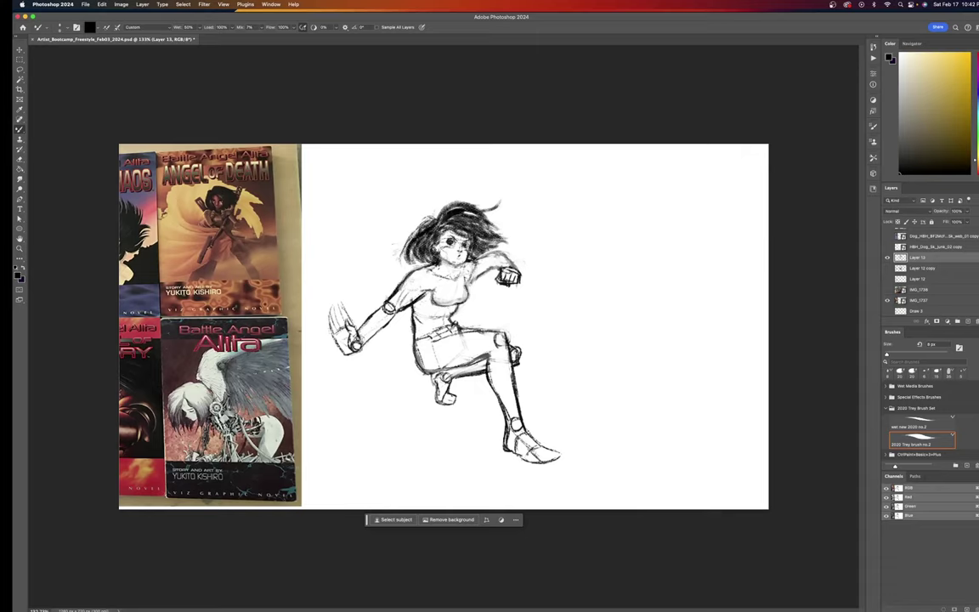
Erase the outstretched arm's elbow circle with the Eraser at 50% opacity, and darken the contours of both arms with the brush.
key("e")
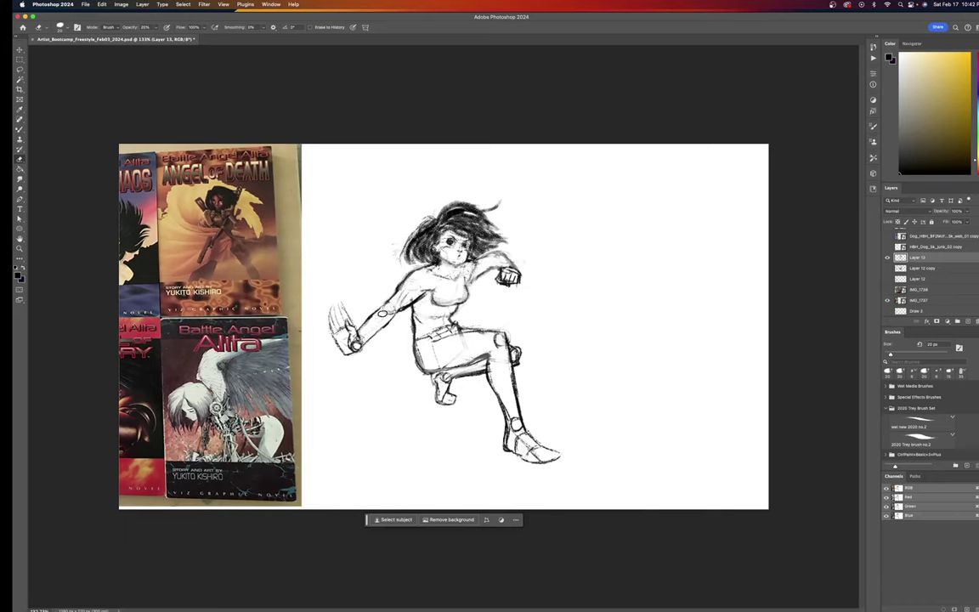
key("5")
left_click_drag(403, 301, 394, 307)
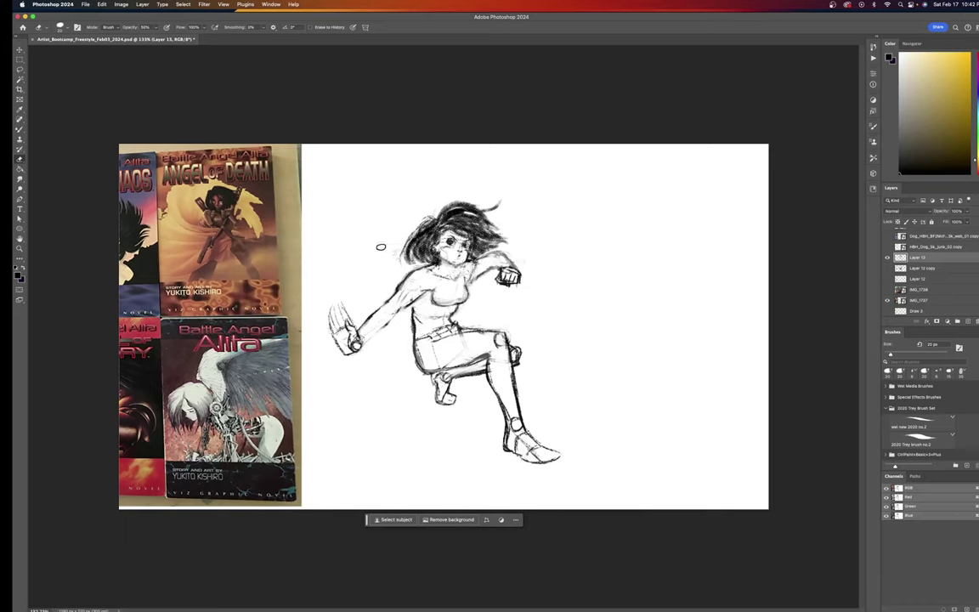
key("b")
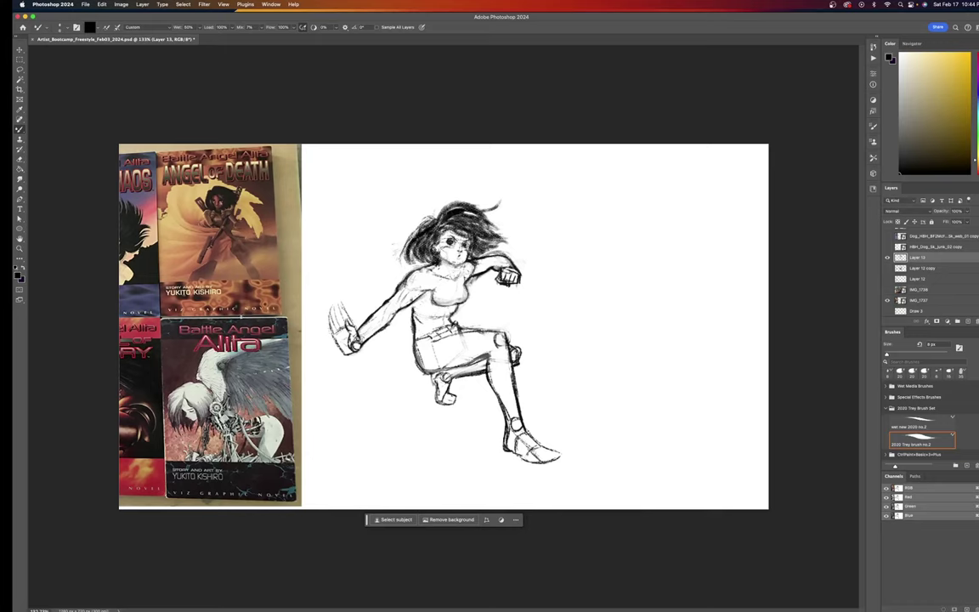
Slide the IMG_1737 reference photo across the canvas to view all the Battle Angel Alita covers, and move it back beside the figure.
key("v")
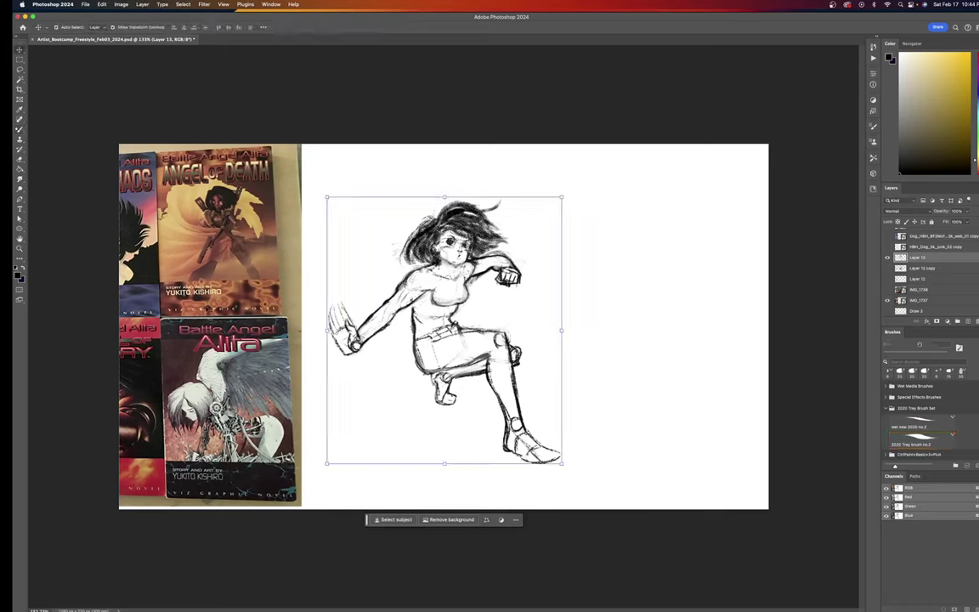
left_click(187, 273)
left_click_drag(187, 274, 499, 273)
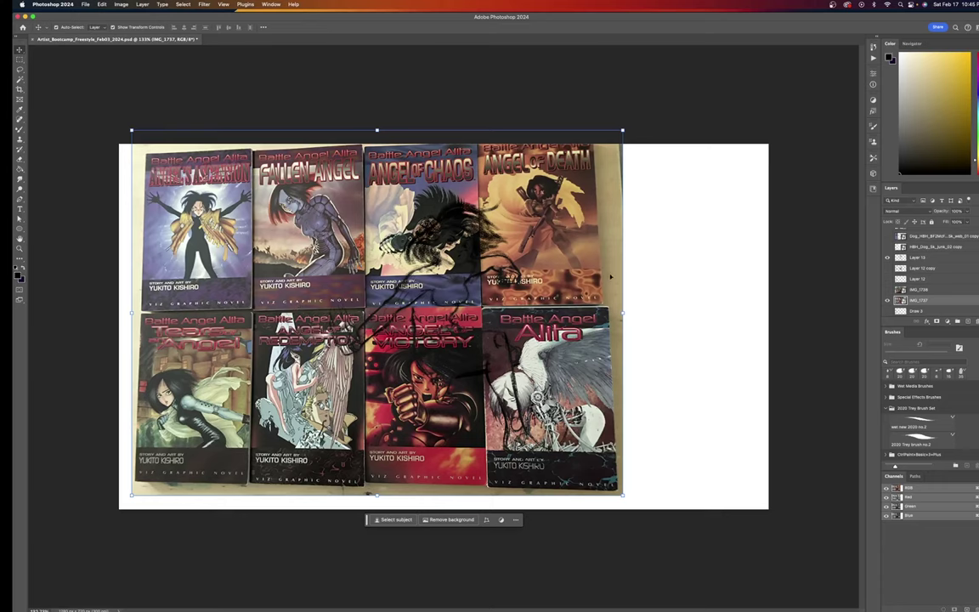
mouse_move(604, 277)
left_mouse_down()
mouse_move(256, 286)
mouse_move(263, 280)
left_mouse_up()
Reselect the figure's drawing layer and draw the sleeveless top's armhole and neckline with the brush.
left_click(387, 248)
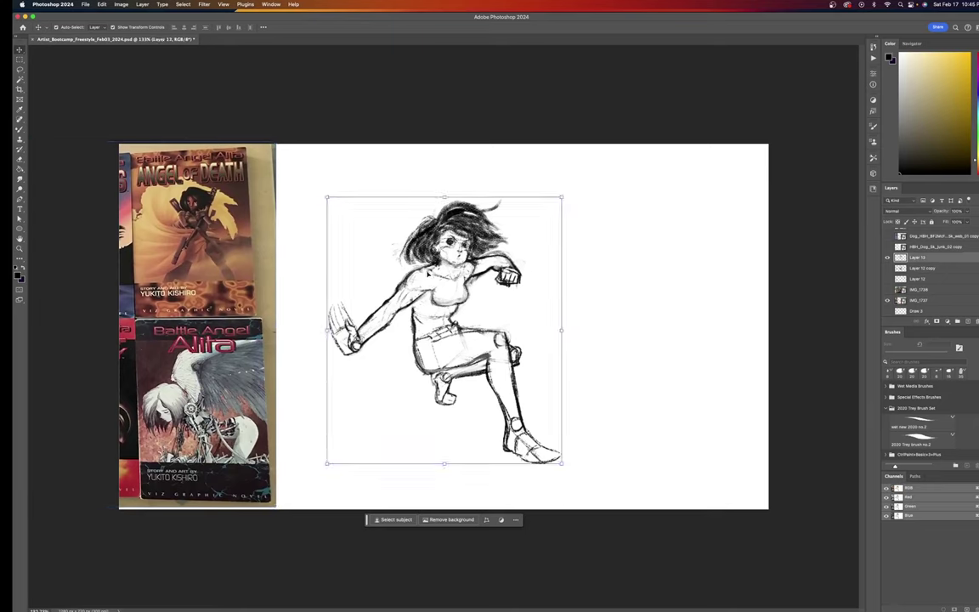
key("b")
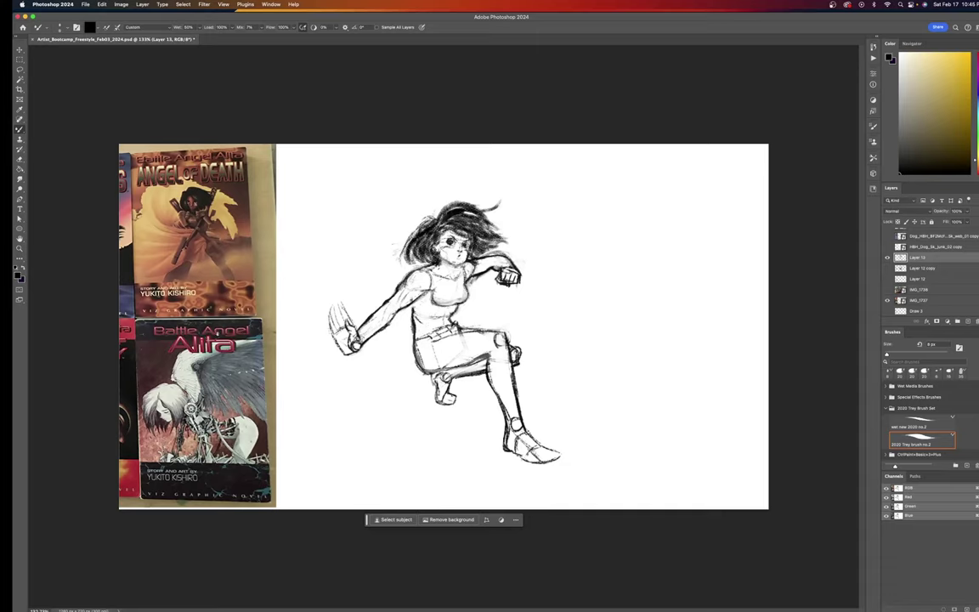
Bring the Battle Angel Alita covers into view once more to study the costumes, and return the photo to the canvas edge.
key("v")
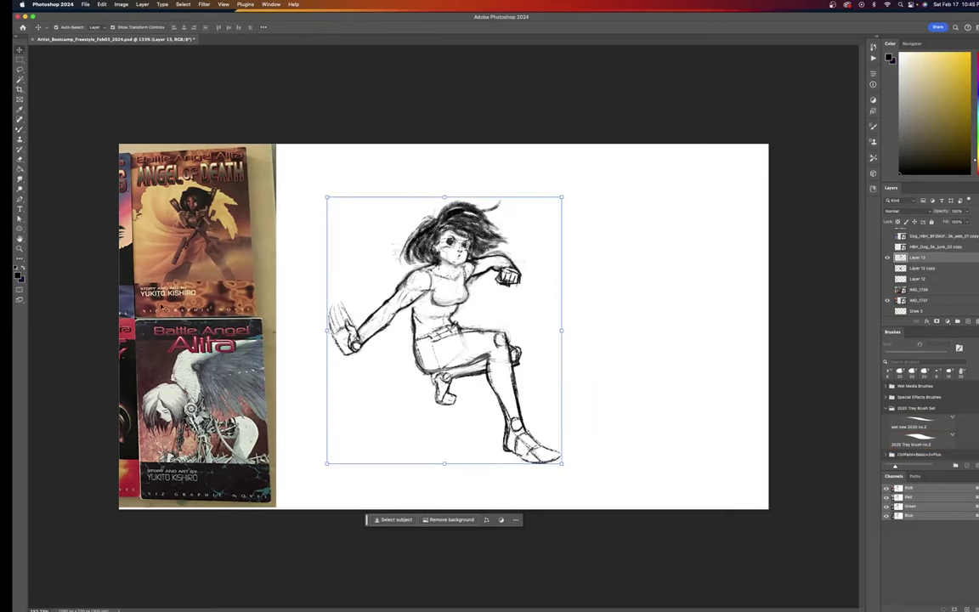
left_click_drag(148, 277, 523, 278)
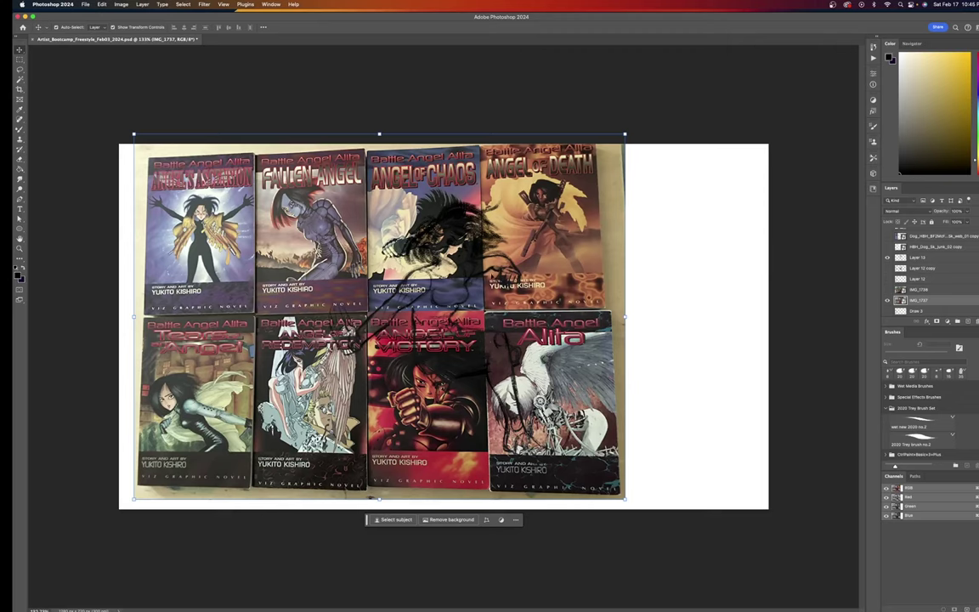
left_click_drag(355, 195, 156, 197)
left_click_drag(374, 180, 242, 180)
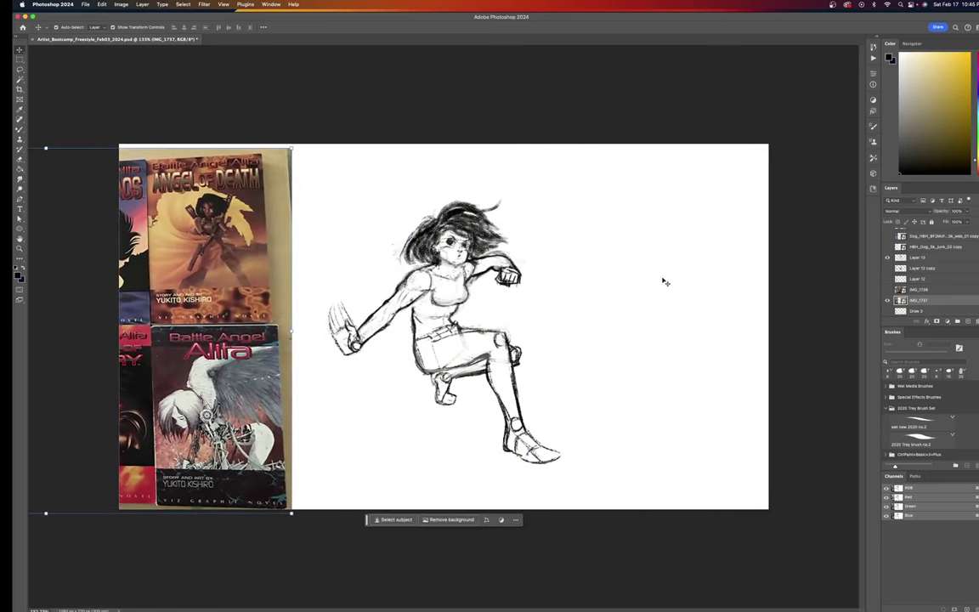
Show the IMG_1738 Last Order covers in place of IMG_1737, examine the figures, and switch back to IMG_1737.
left_click(887, 289)
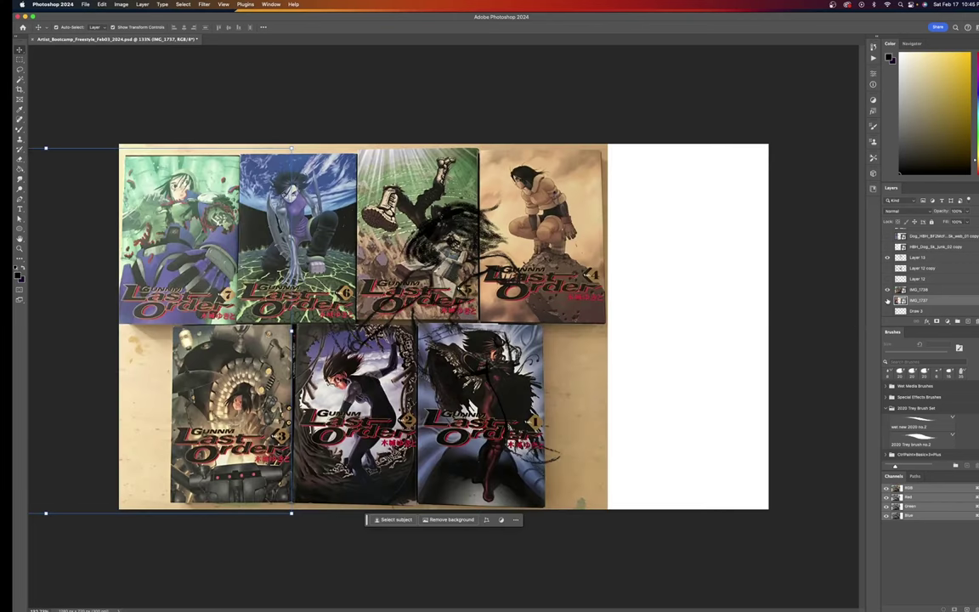
left_click(887, 301)
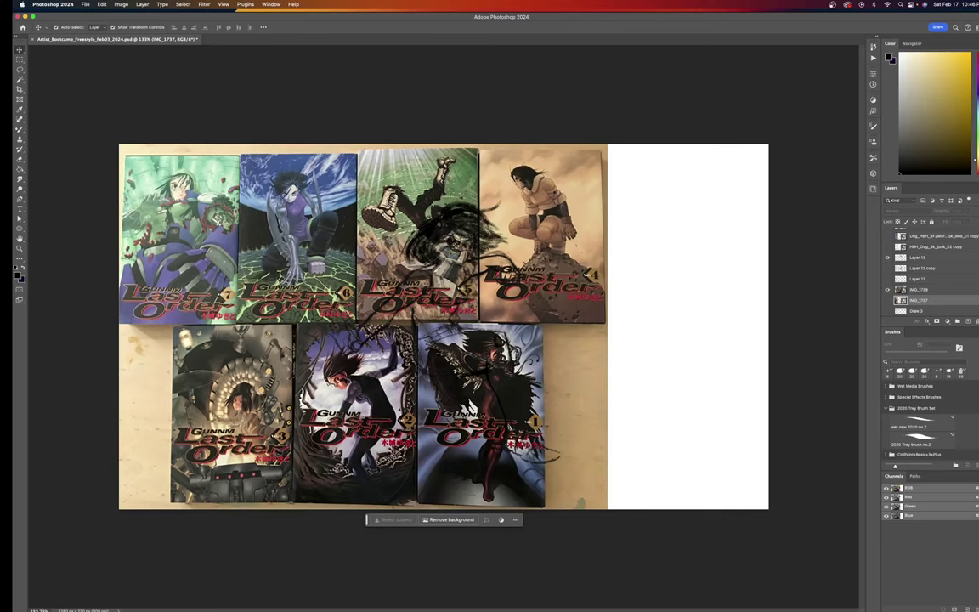
mouse_move(586, 190)
left_mouse_down()
mouse_move(199, 190)
mouse_move(633, 183)
mouse_move(623, 183)
left_mouse_up()
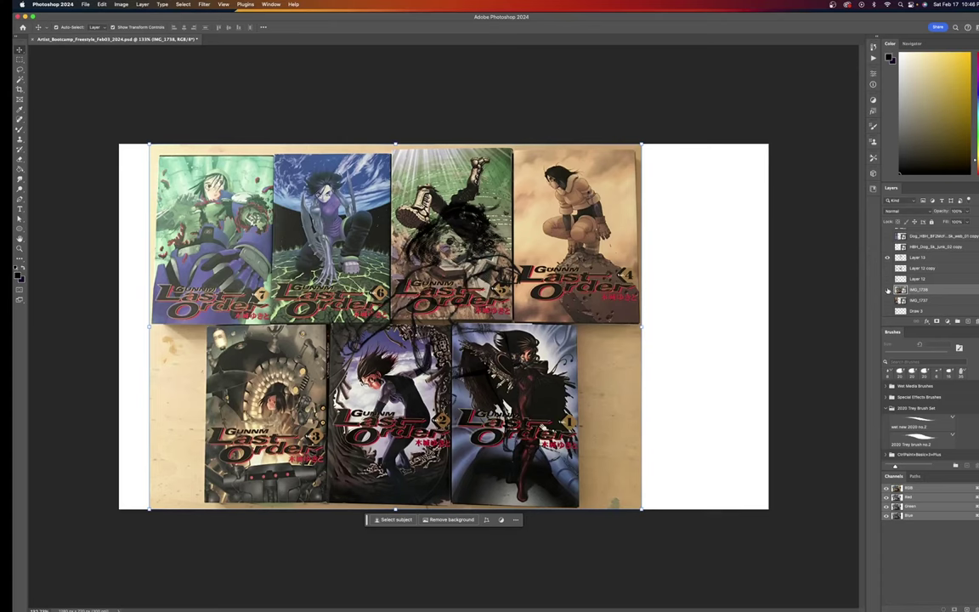
left_click(887, 290)
left_click(887, 300)
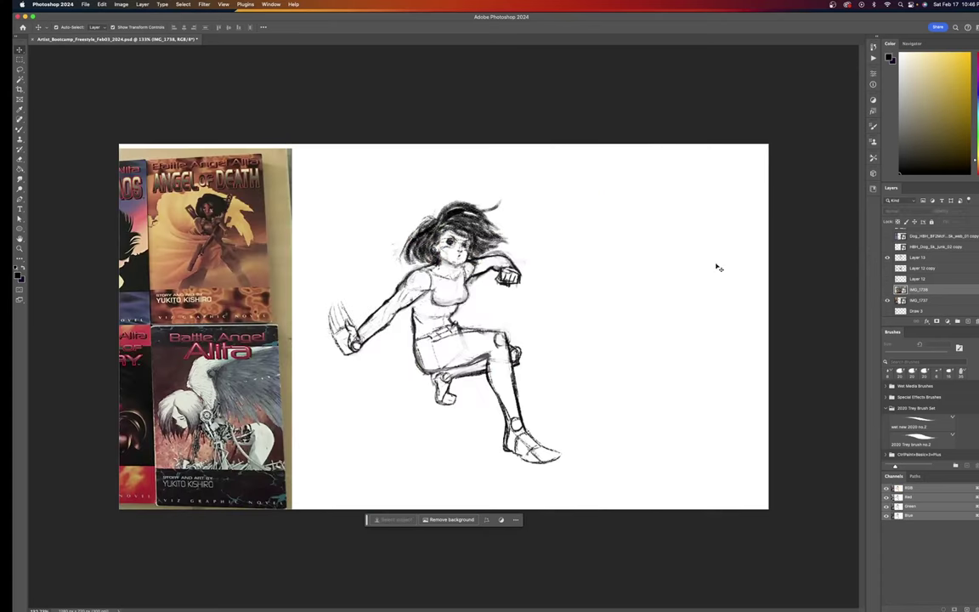
Check the IMG_1737 reference's visibility and make the figure's drawing layer, Layer 13, active with the brush ready.
left_click(409, 283)
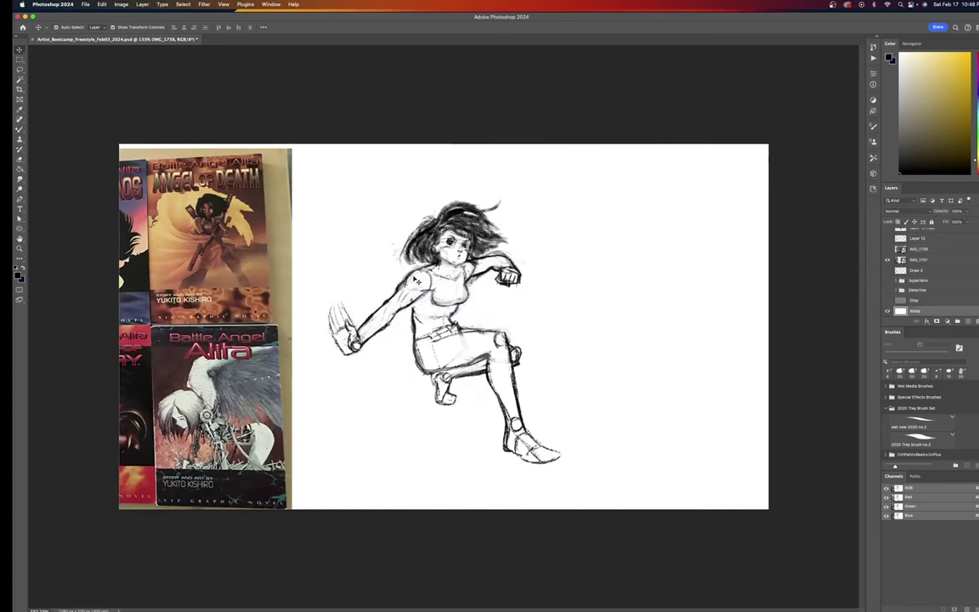
key("b")
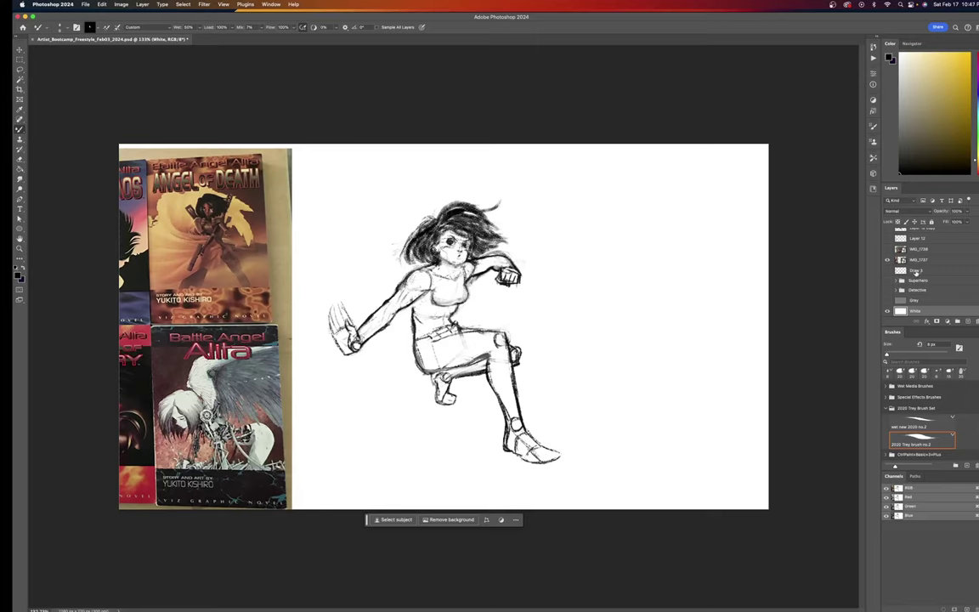
left_click(916, 270)
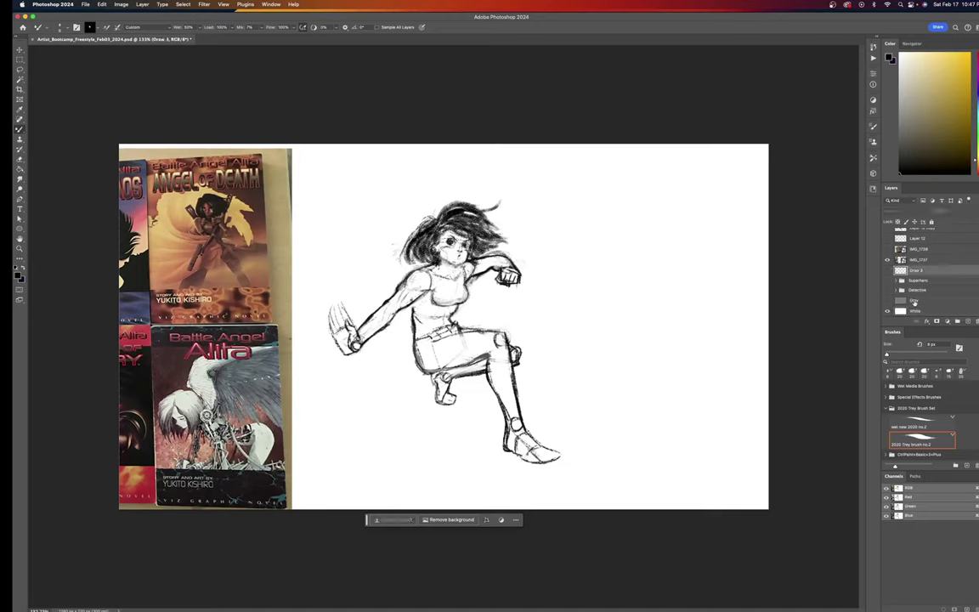
left_click(914, 259)
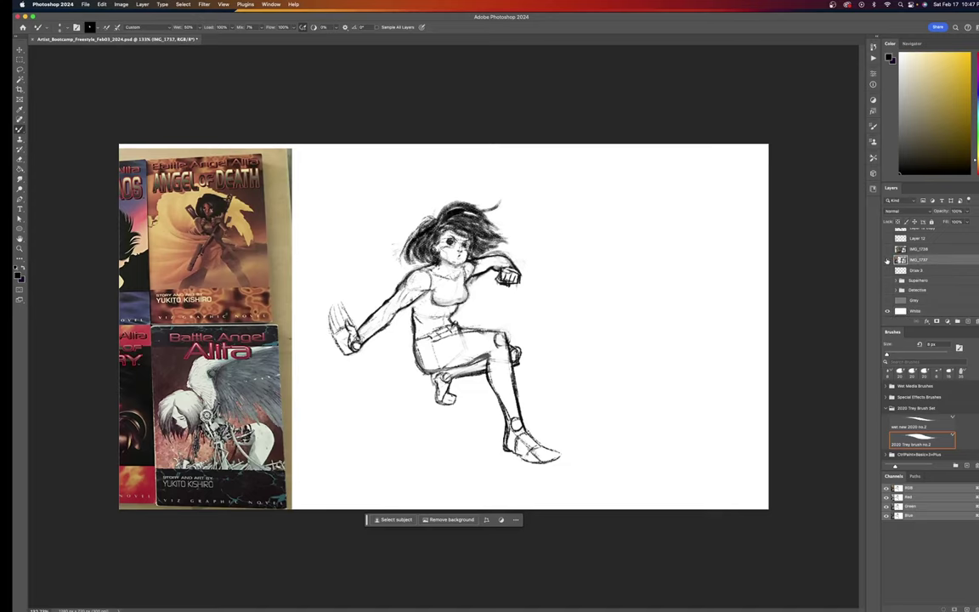
left_click(887, 259)
left_click(887, 259)
scroll(922, 249, "up", 2)
left_click(917, 247)
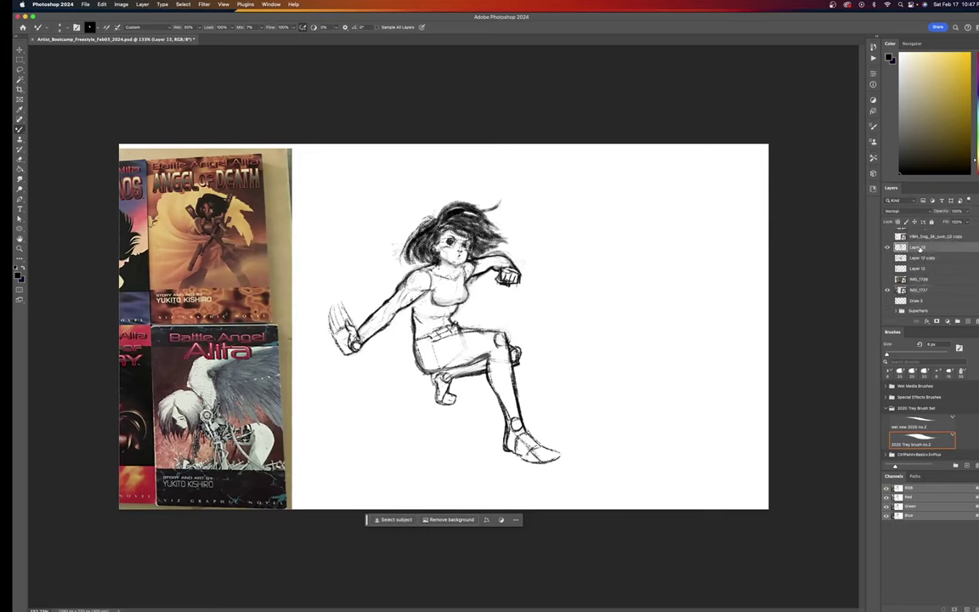
Rename Layer 13 as Gunnm/BAA.
double_click(918, 247)
type("c")
type("unnm")
type(" f")
type("B")
type("AA")
key("Return")
Draw a collar around the neck and a curved blade rising from the bent arm's forearm with the brush.
left_click_drag(441, 264, 453, 270)
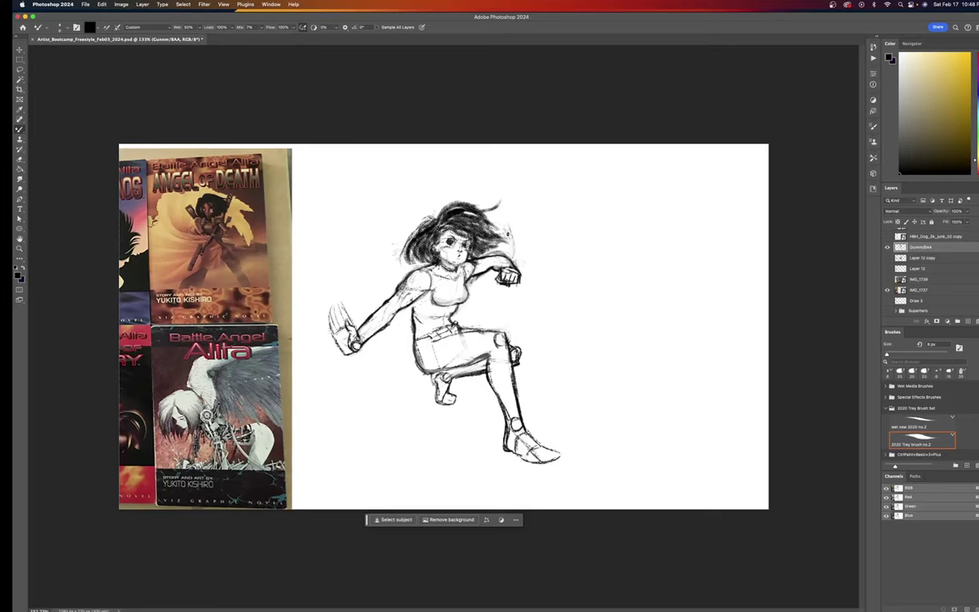
mouse_move(504, 231)
left_mouse_down()
mouse_move(522, 270)
mouse_move(516, 259)
left_mouse_up()
key("super+shift+z")
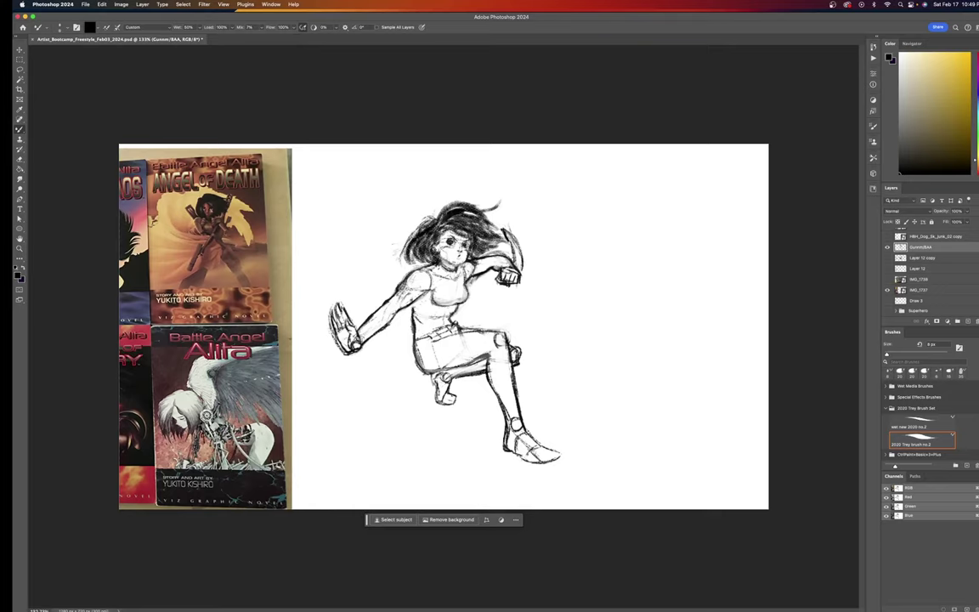
Refine the open hand by lightening its palm edge and fingertips with the Eraser and restating the lines with the brush.
key("e")
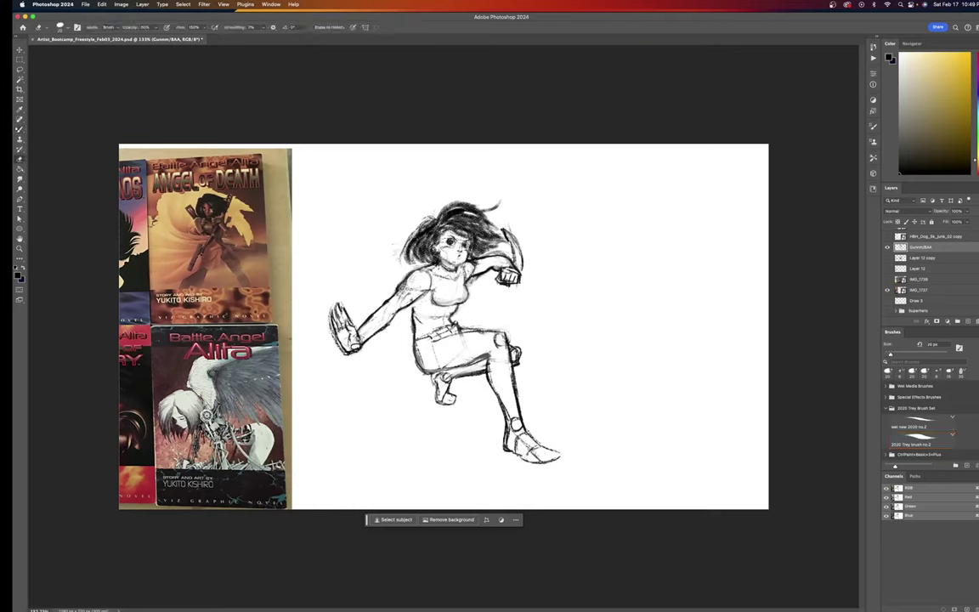
mouse_move(347, 350)
left_mouse_down()
mouse_move(336, 337)
mouse_move(343, 351)
left_mouse_up()
key("b")
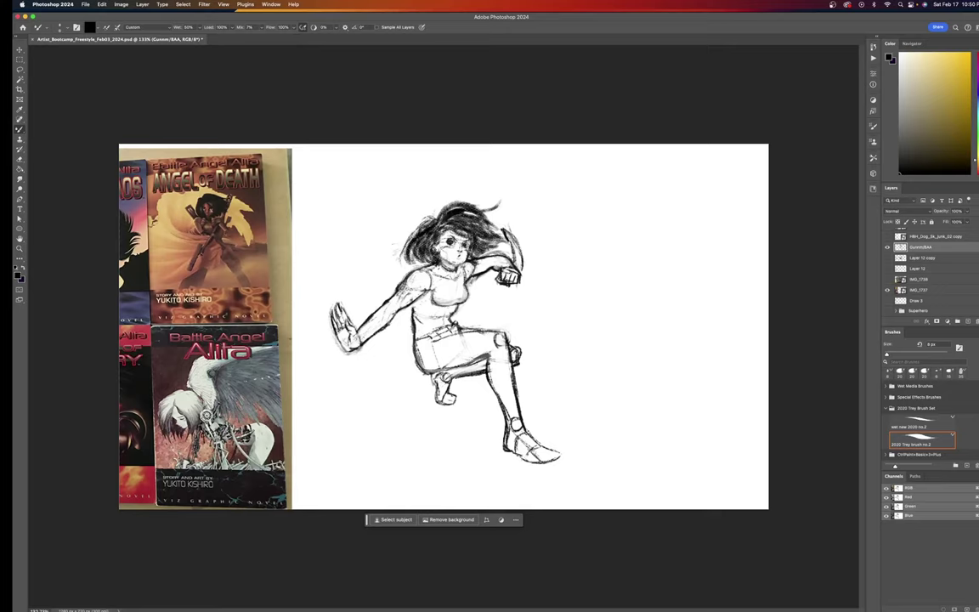
key("e")
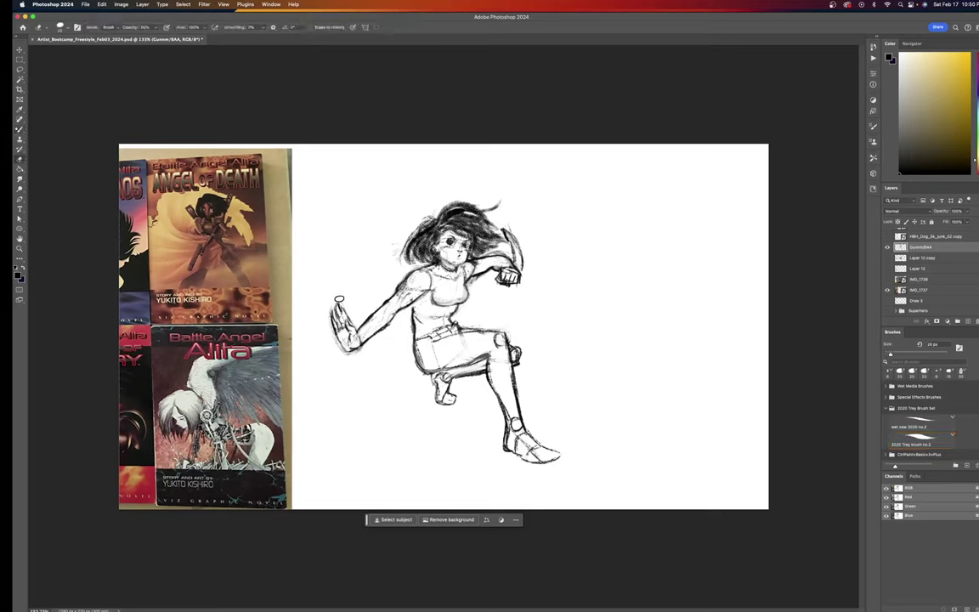
mouse_move(343, 304)
left_mouse_down()
mouse_move(329, 341)
mouse_move(321, 334)
mouse_move(335, 310)
left_mouse_up()
key("b")
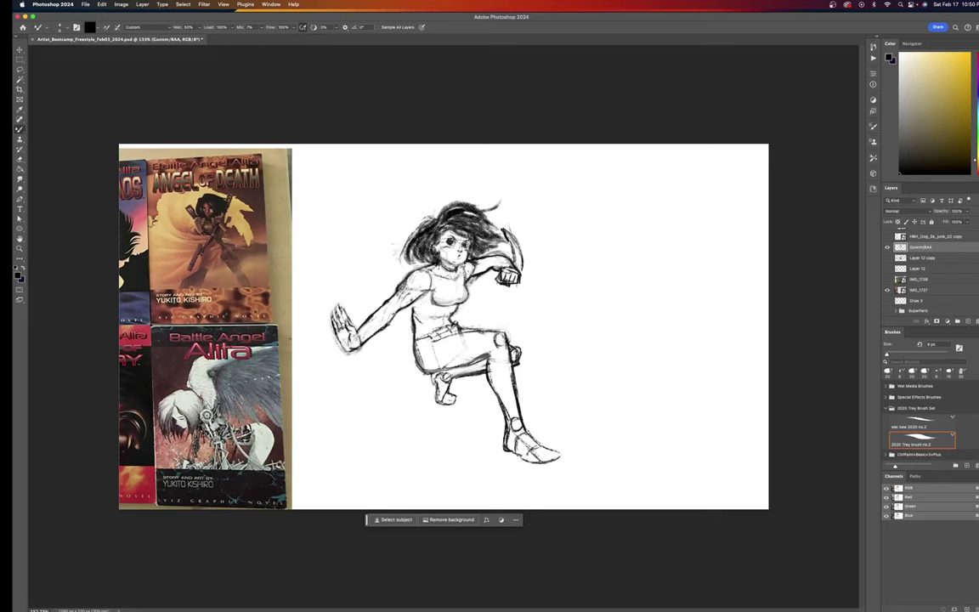
Clean up the face around the mouth and cheek with a smaller Eraser and restate its lines with the brush.
scroll(467, 264, "up", 3)
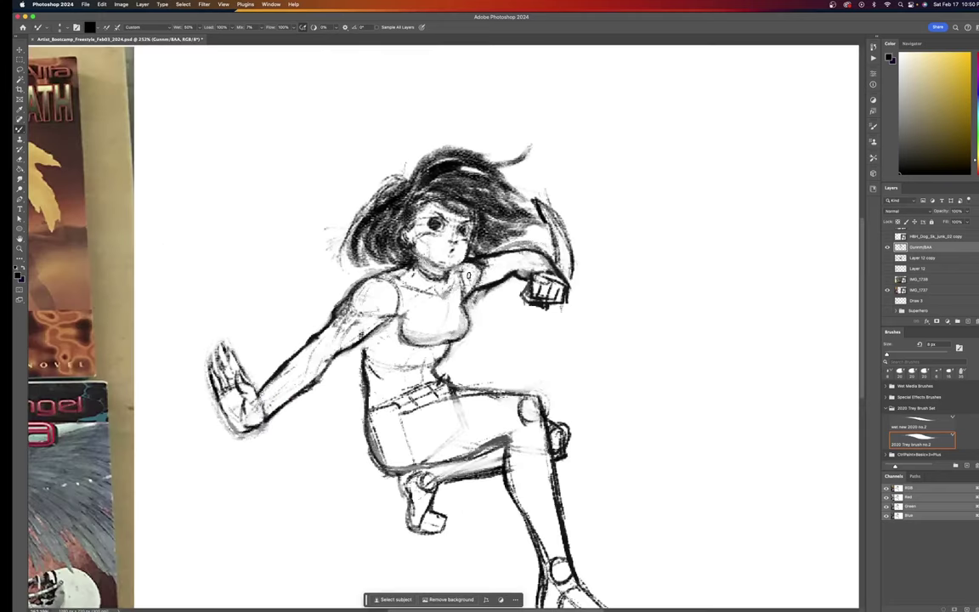
left_click_drag(577, 343, 596, 277)
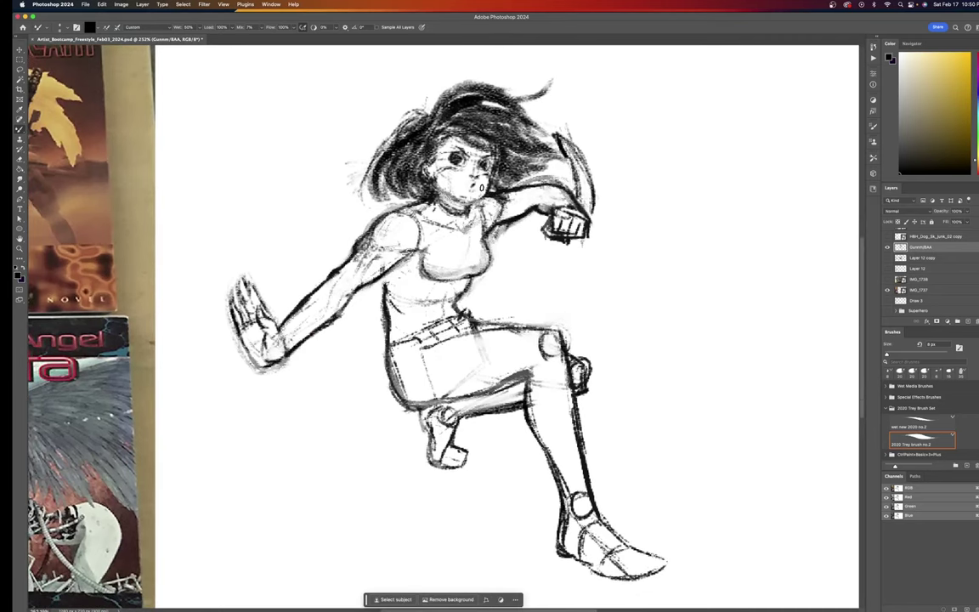
key("e")
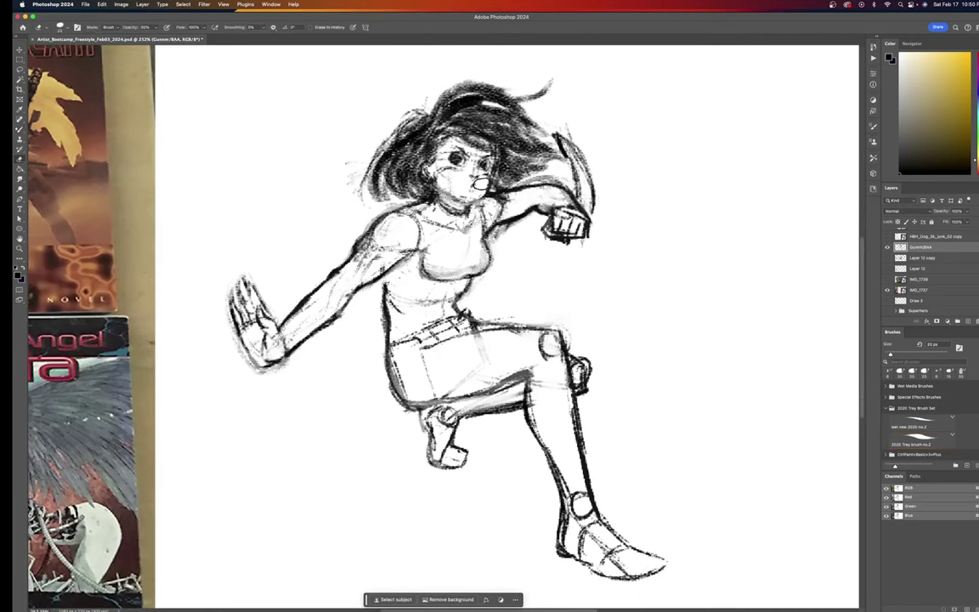
key("bracketleft")
key("bracketleft")
key("bracketleft")
key("b")
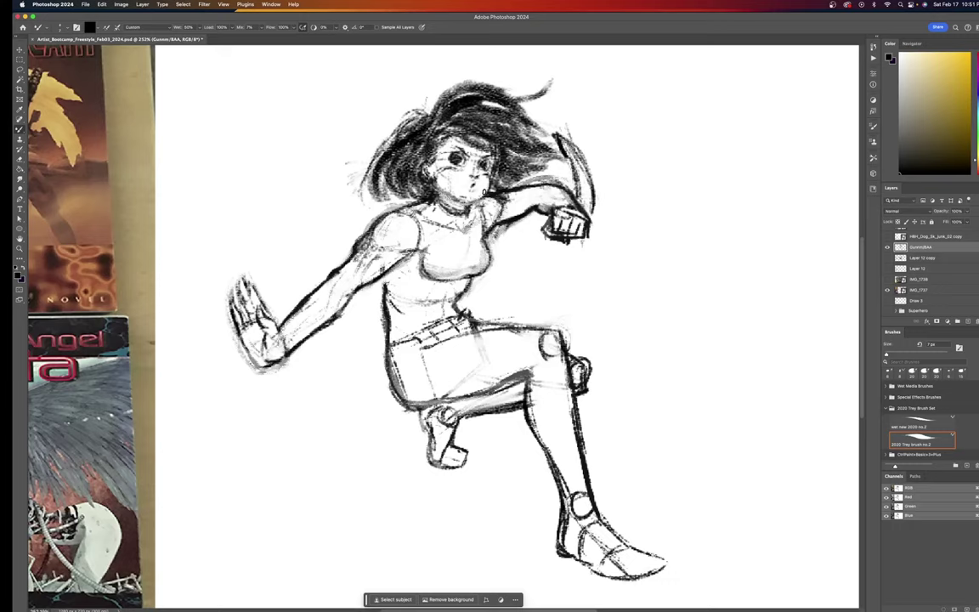
key("e")
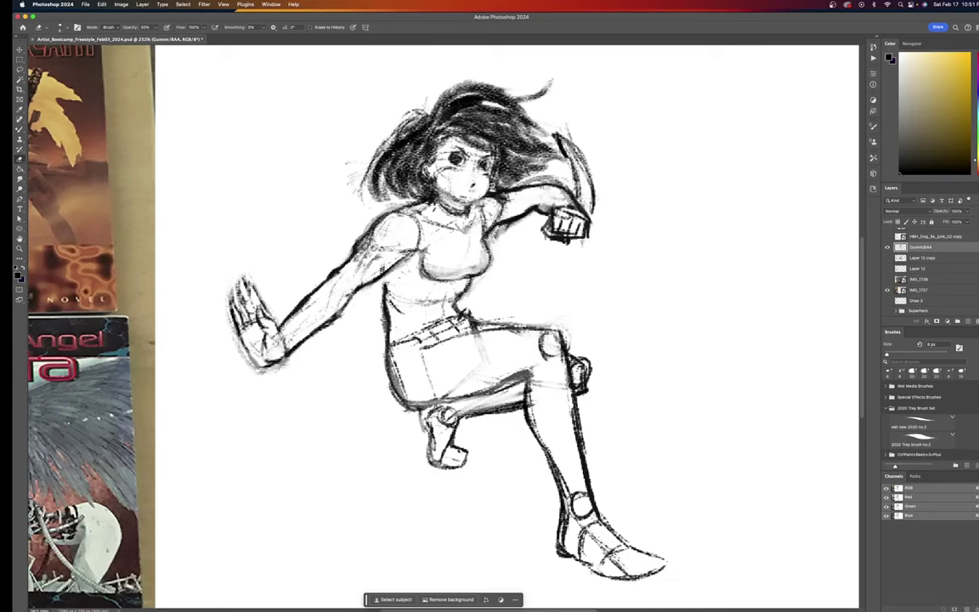
key("b")
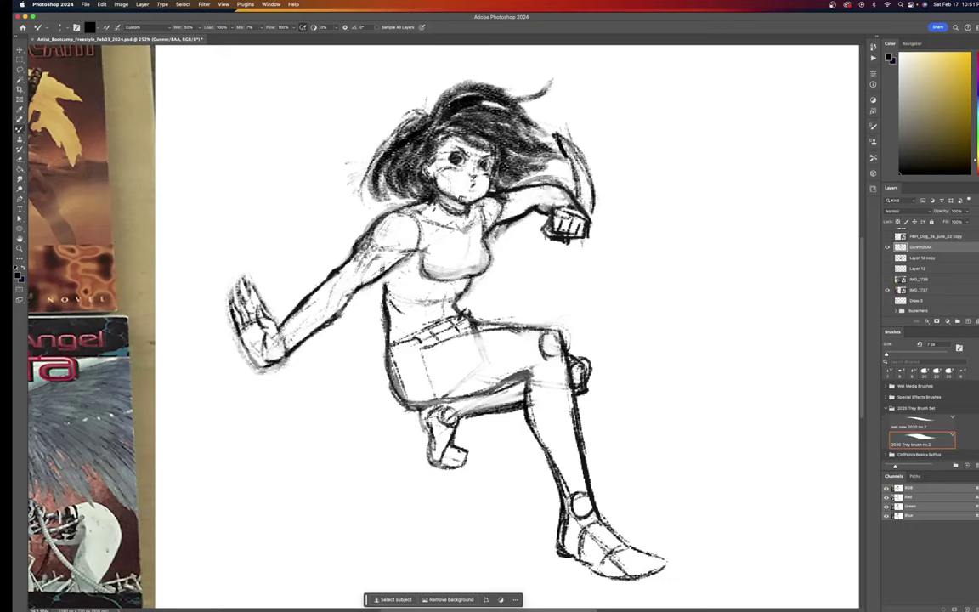
Strengthen the neckline under the jaw, erase stray marks between the eyes, and refine the eyes with a smaller brush.
left_click_drag(450, 194, 458, 198)
key("e")
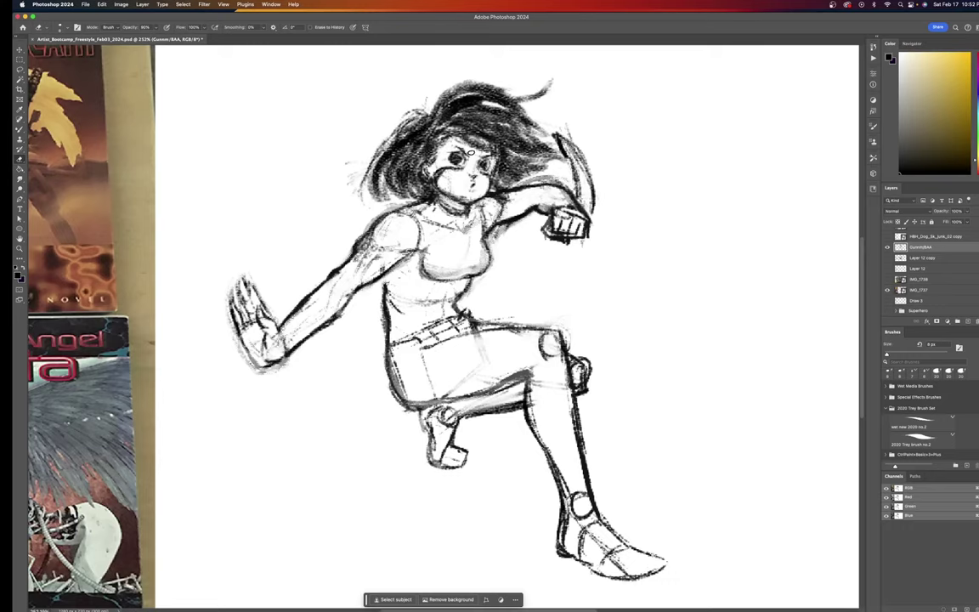
left_click_drag(481, 154, 466, 153)
key("b")
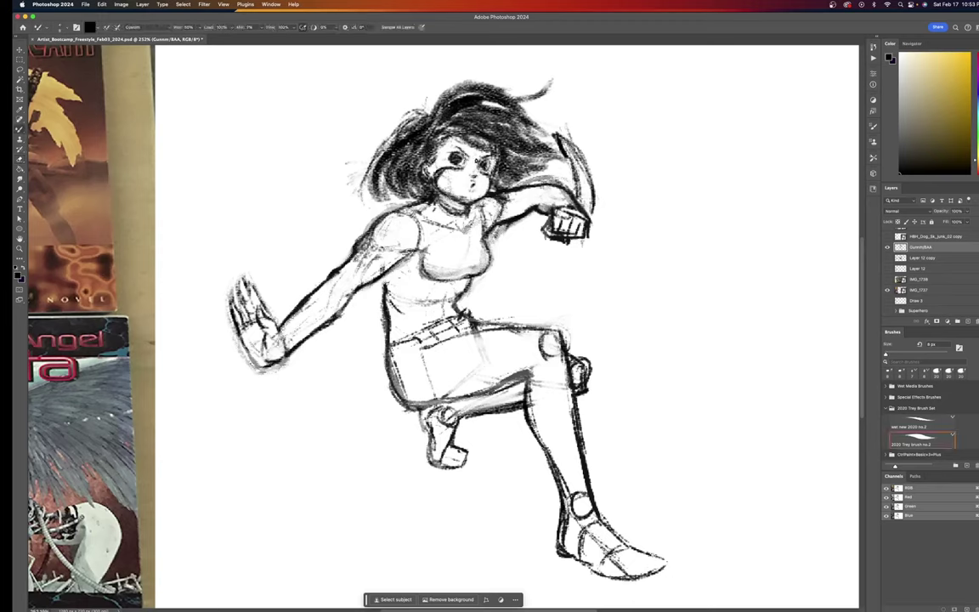
key("bracketleft")
key("bracketleft")
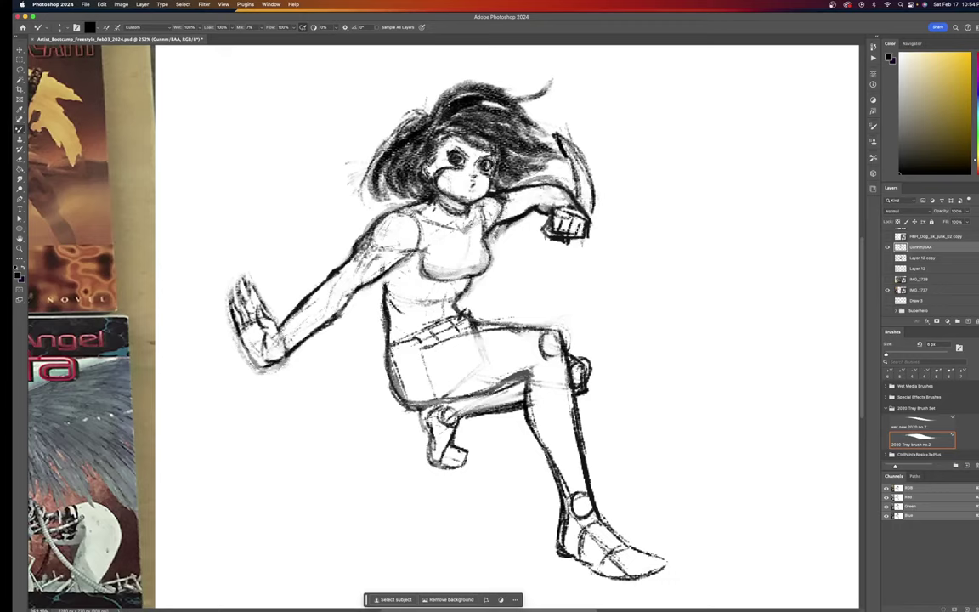
Lasso the mouth, shift it slightly closer to the nose with Free Transform, and clear the selection.
key("l")
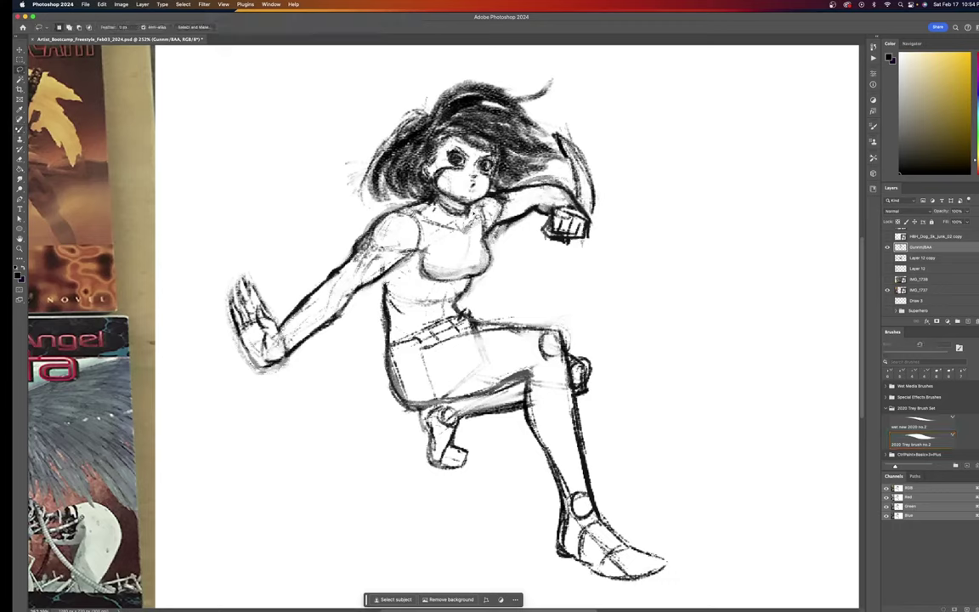
mouse_move(477, 181)
left_mouse_down()
mouse_move(466, 193)
mouse_move(480, 195)
mouse_move(487, 177)
left_mouse_up()
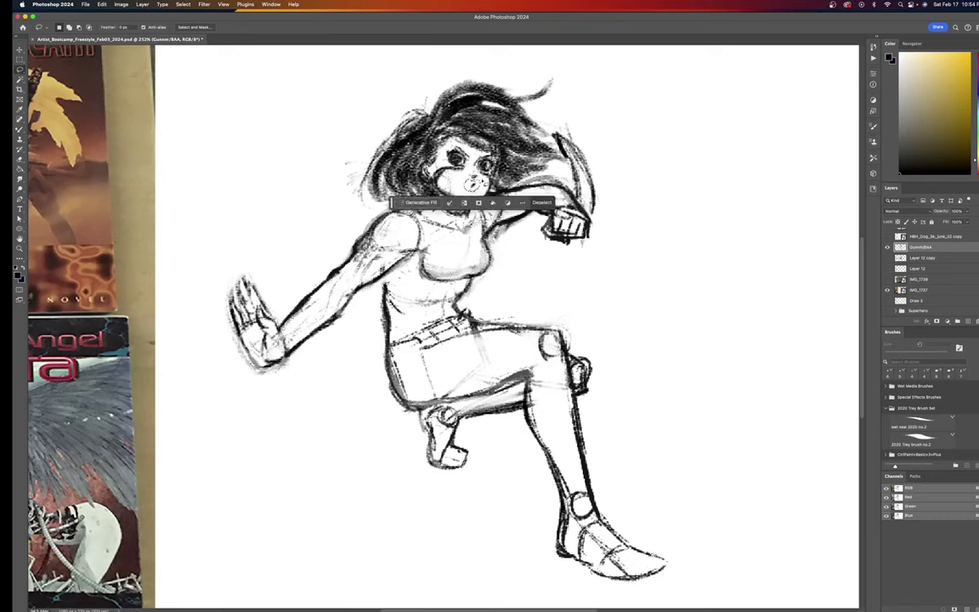
key("super+t")
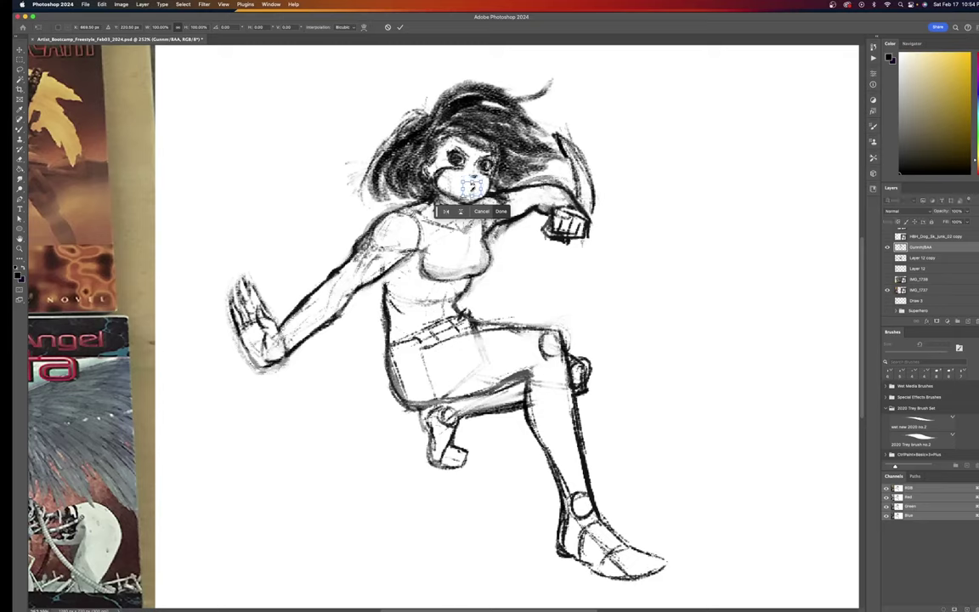
left_click_drag(472, 189, 472, 188)
key("Up")
key("Up")
key("Up")
key("Up")
key("Up")
key("Up")
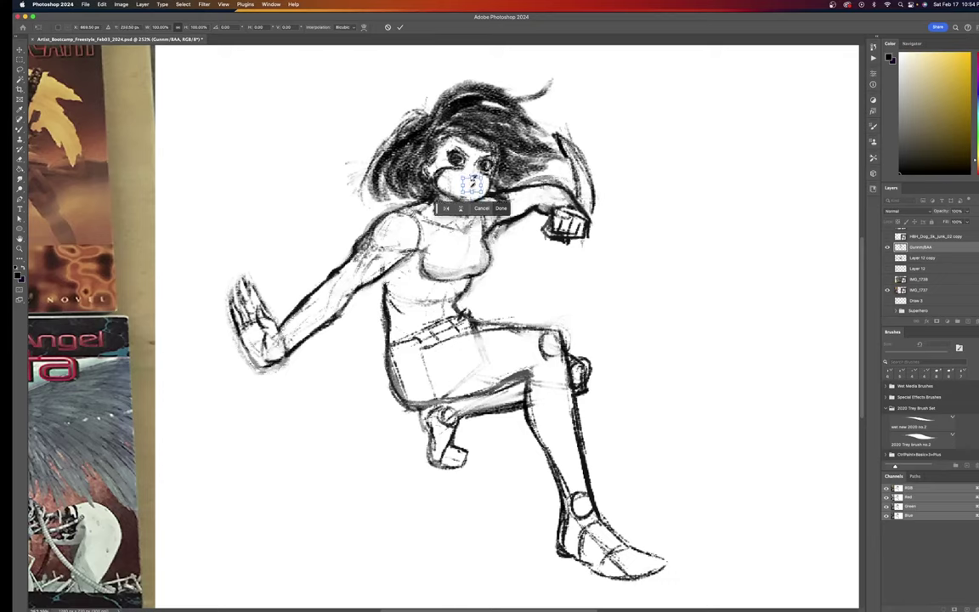
key("Down")
key("Right")
left_click_drag(473, 184, 474, 181)
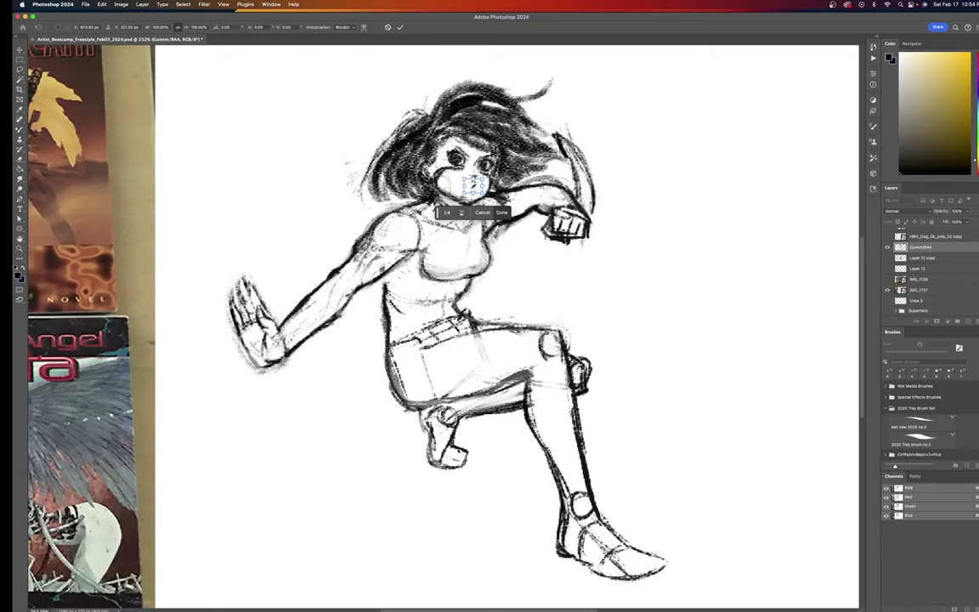
key("Return")
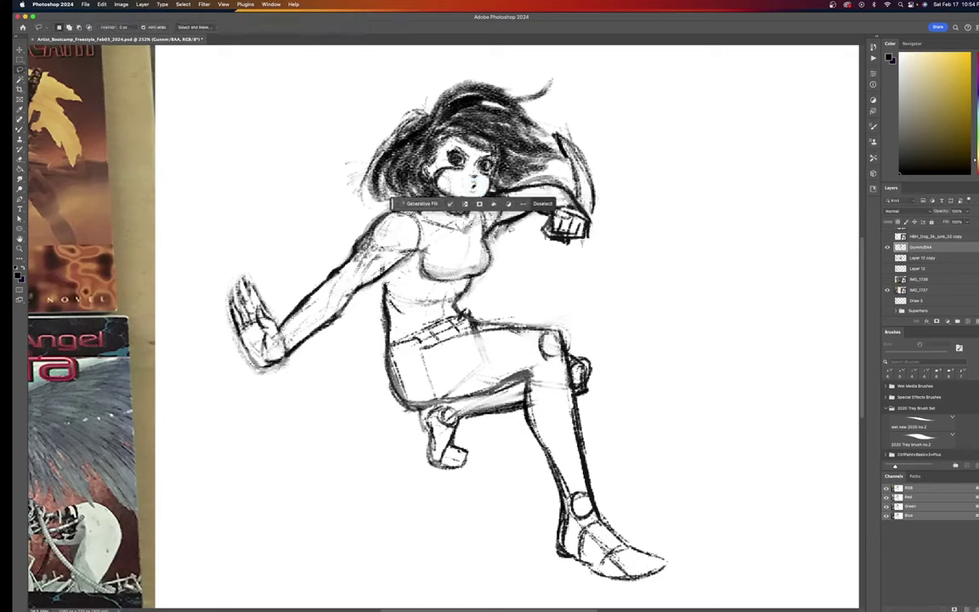
key("super+d")
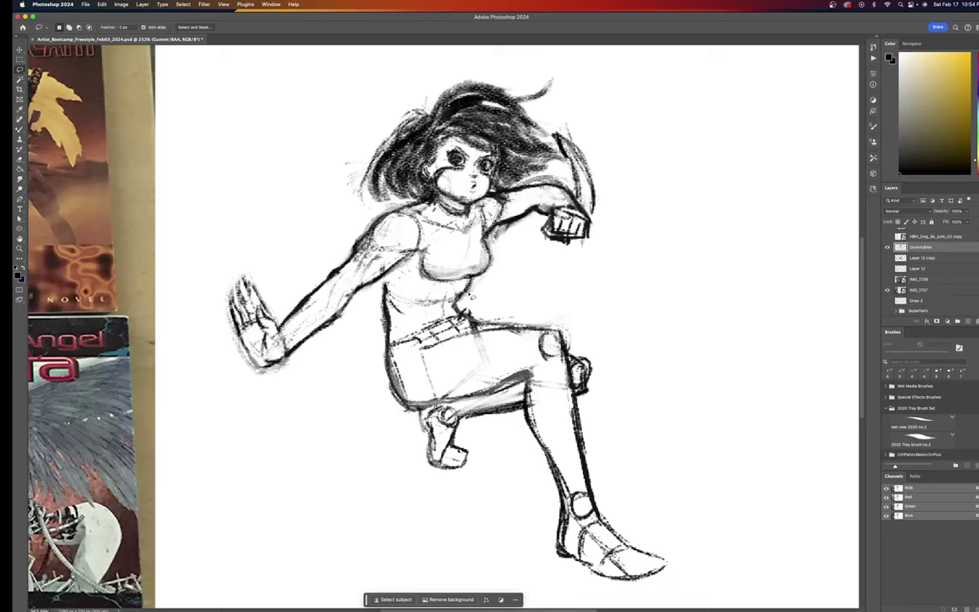
Touch up the lower lip and the side of the face with the brush, reducing its size to 4 px.
key("b")
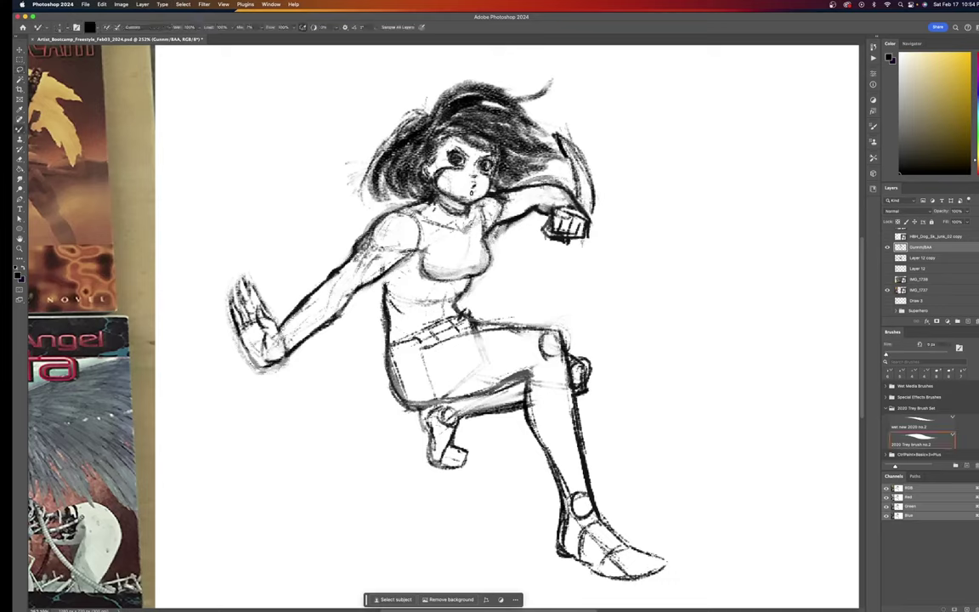
left_click(471, 190)
key("[")
key("[")
key("[")
key("[")
left_click(425, 172)
Touch up the lines of the bent arm and front knee with the Eraser and brush.
scroll(726, 258, "down", 5)
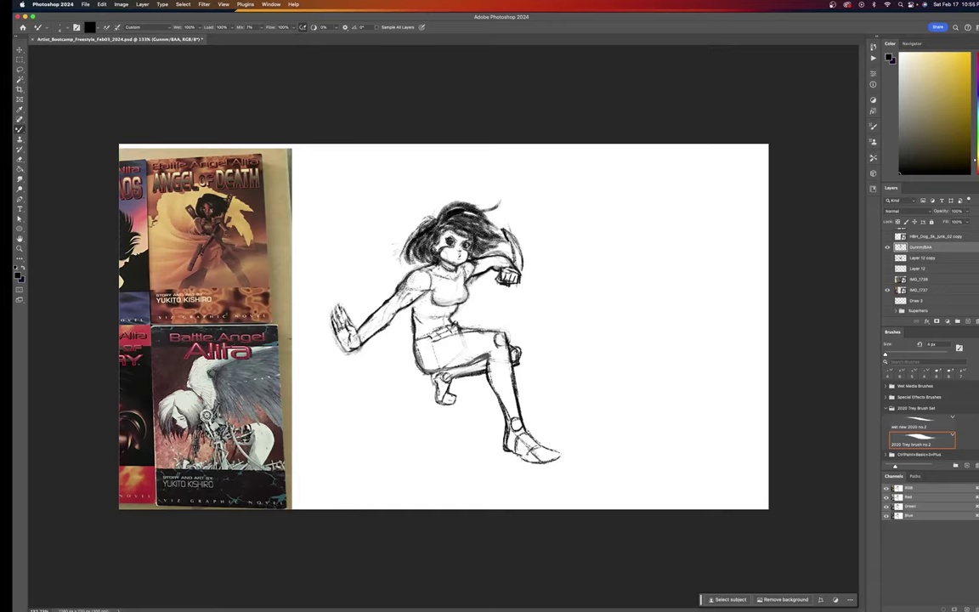
key("e")
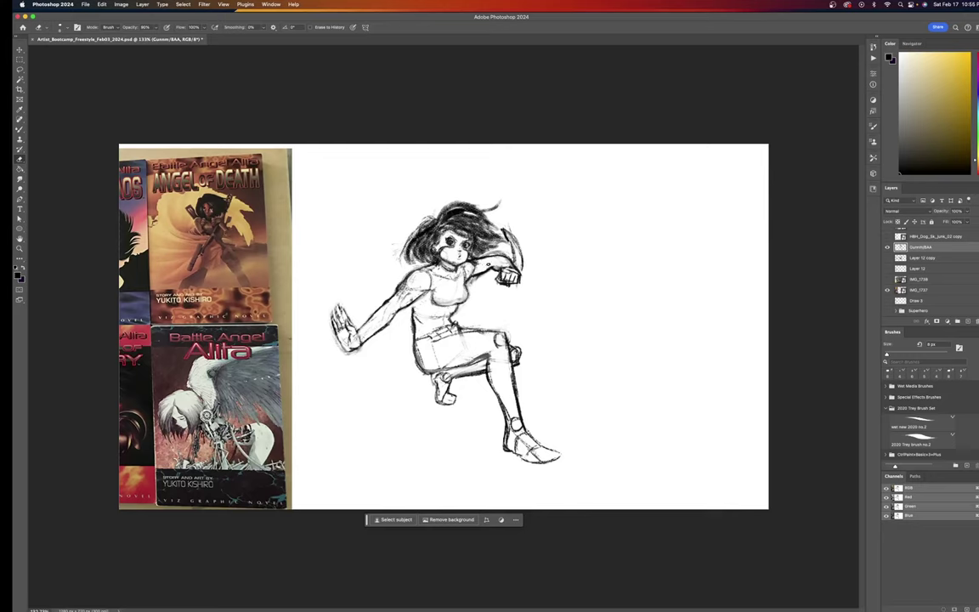
key("shift+b")
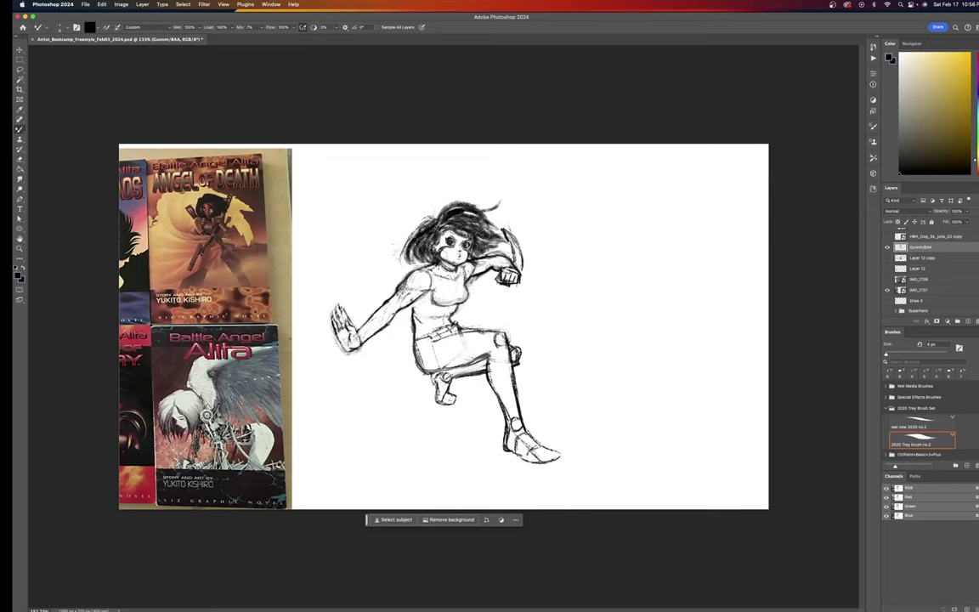
key("e")
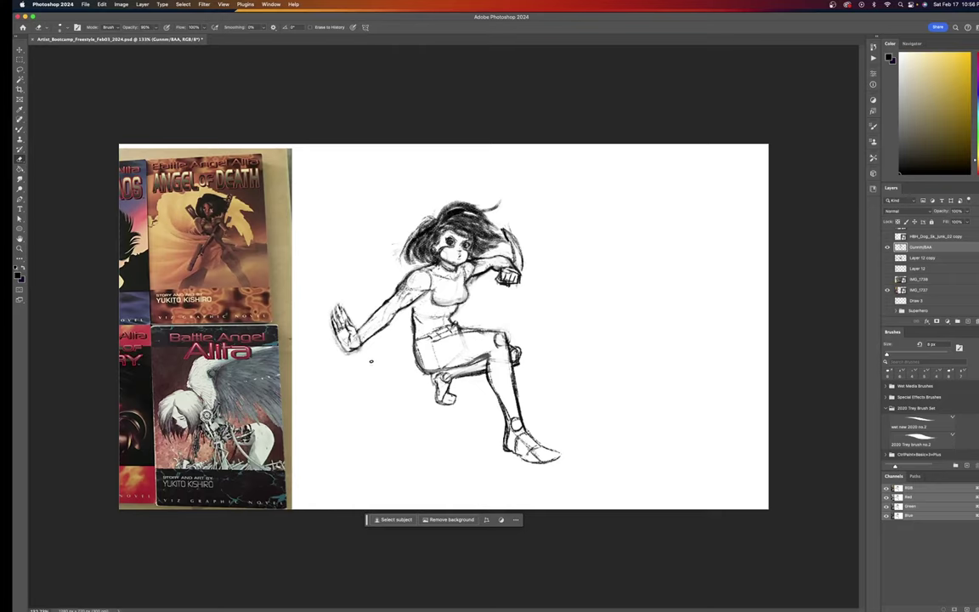
Fit the whole canvas in the window and hide the IMG_1737 reference layer.
left_click(19, 248)
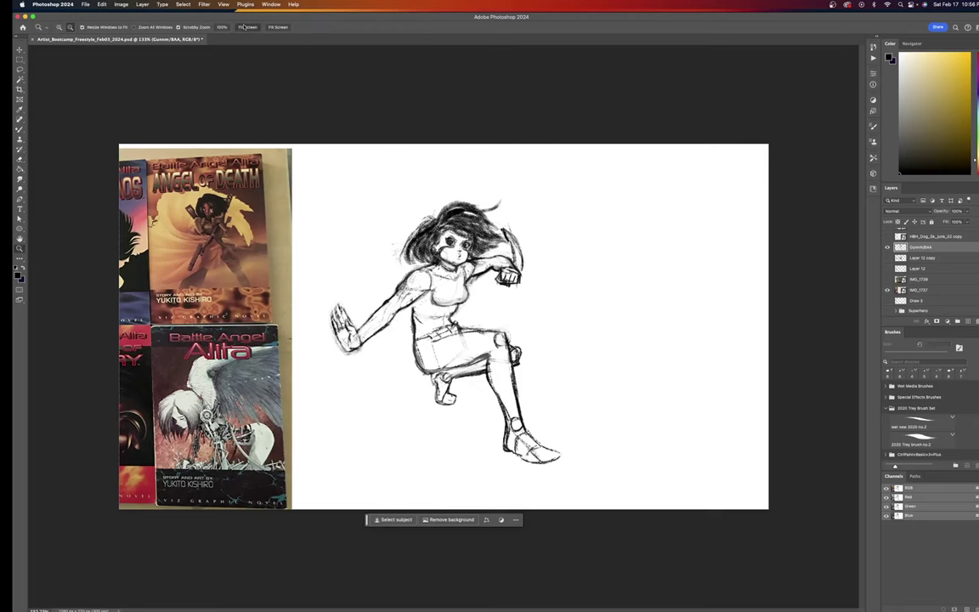
left_click(247, 27)
left_click(887, 290)
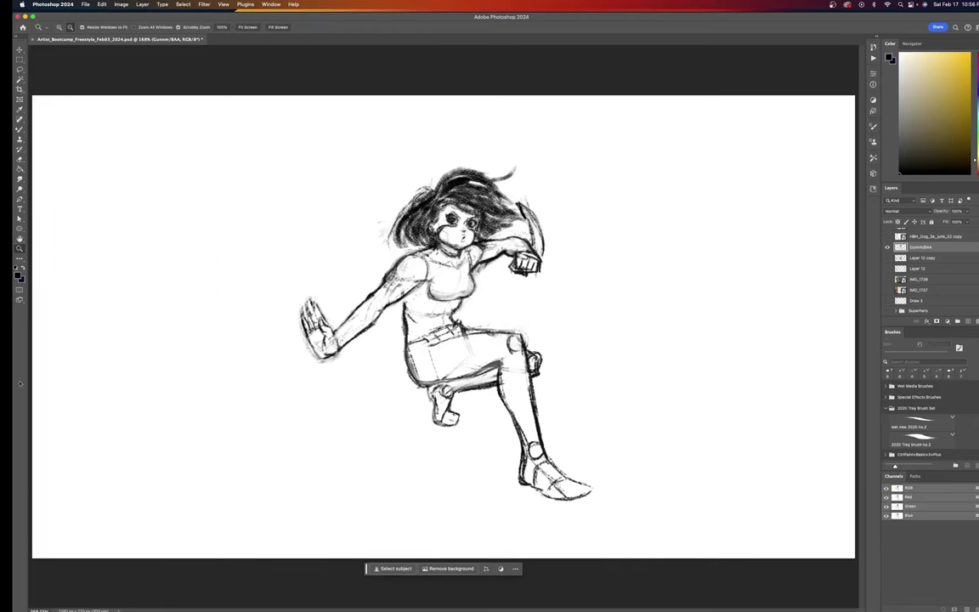
Switch to the Artist_BootCamp_2024 calendar in Numbers and review the 18 Freestyle CyberPunk and 19 Advanced entries.
mouse_move(7, 489)
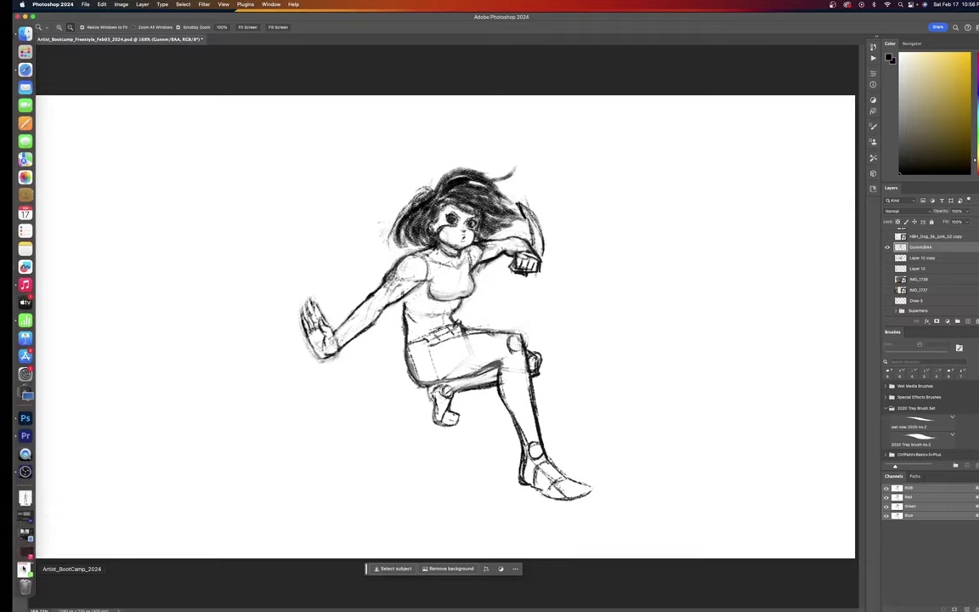
left_click(26, 566)
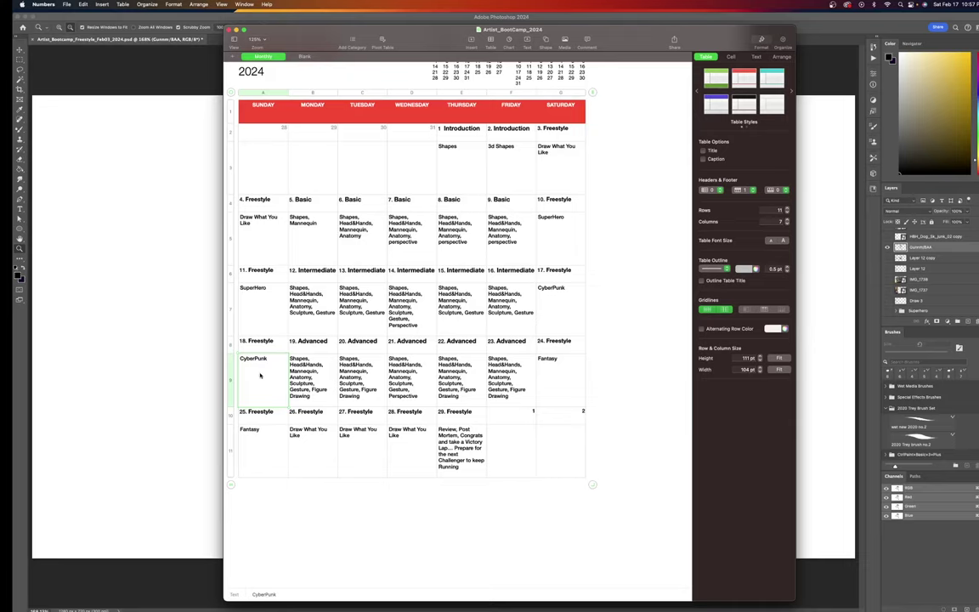
left_click(317, 372)
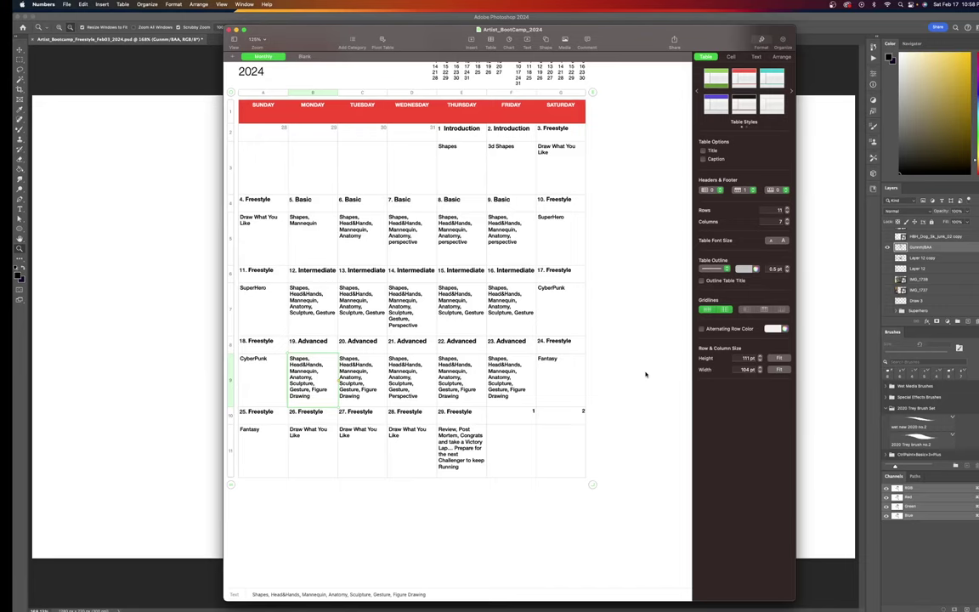
Return to Photoshop, hide the Gunnm/BAA layer, and show the Dog and Dog copy layers.
left_click(887, 248)
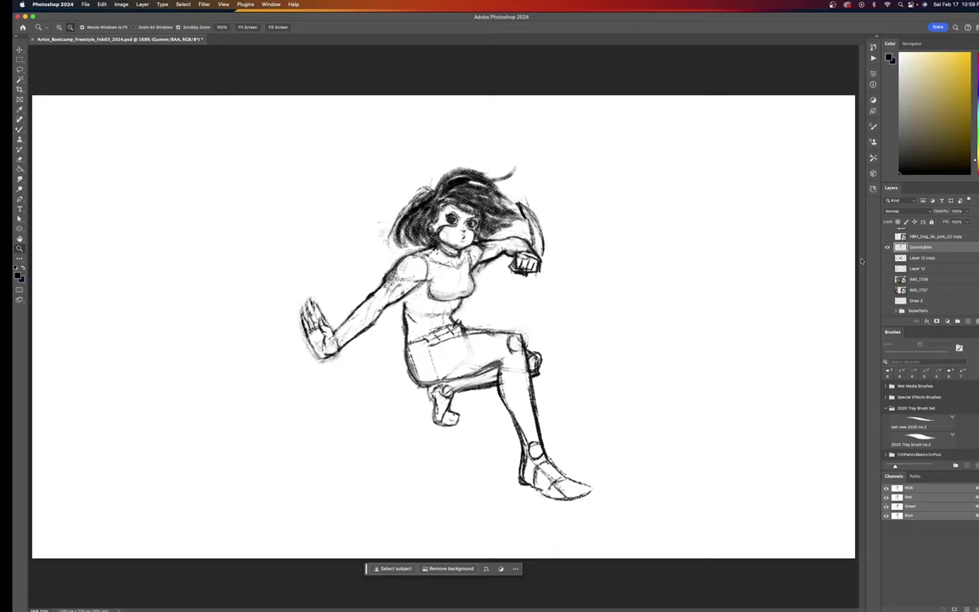
scroll(918, 266, "down", 5)
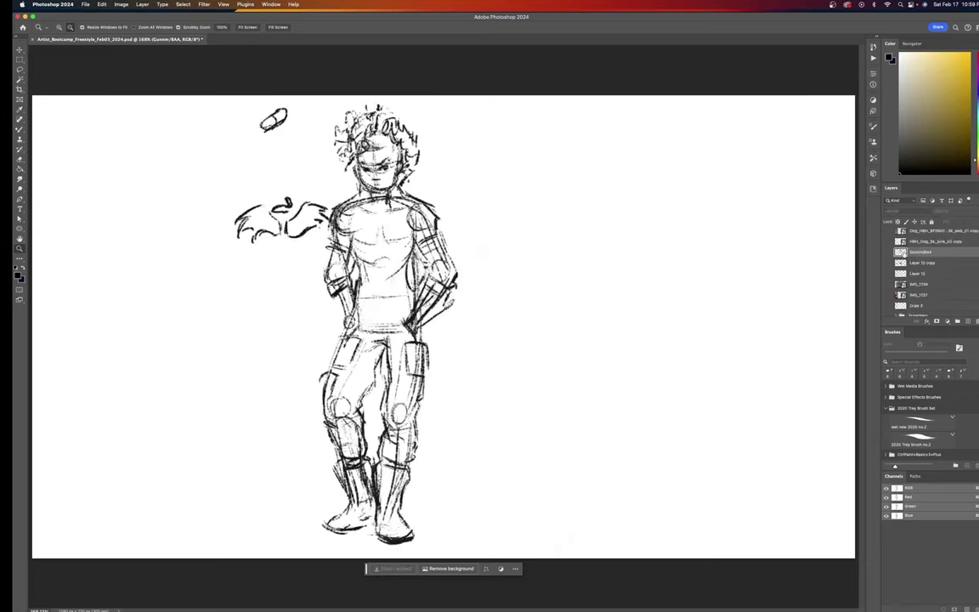
scroll(925, 253, "up", 5)
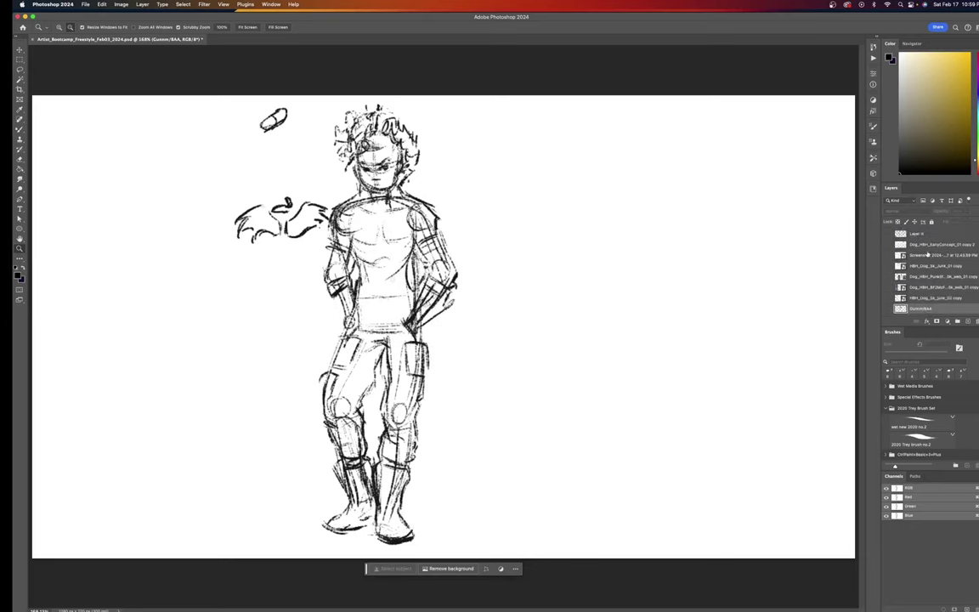
left_click(887, 233)
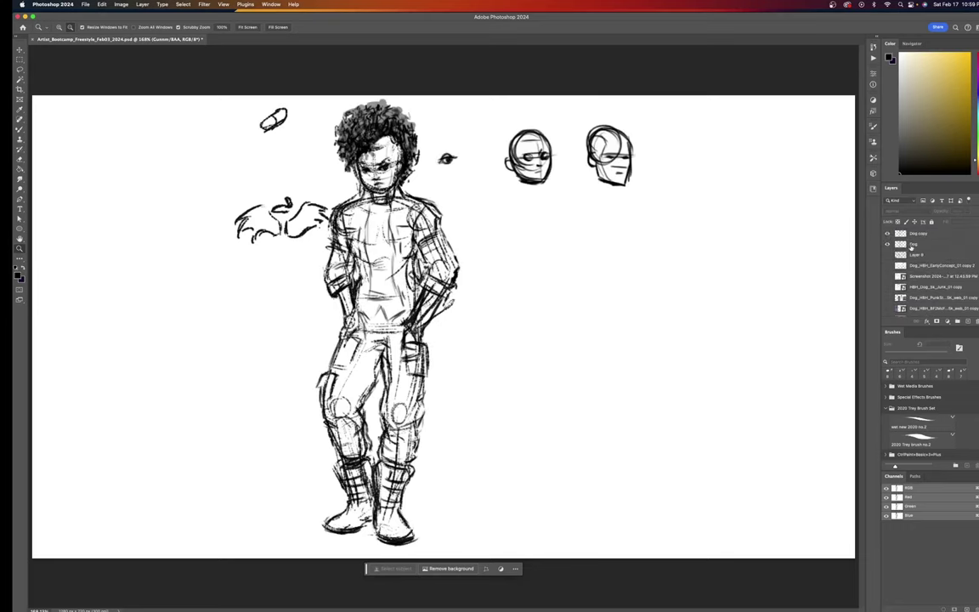
Reduce the Dog layer's opacity to 20%.
left_click(913, 244)
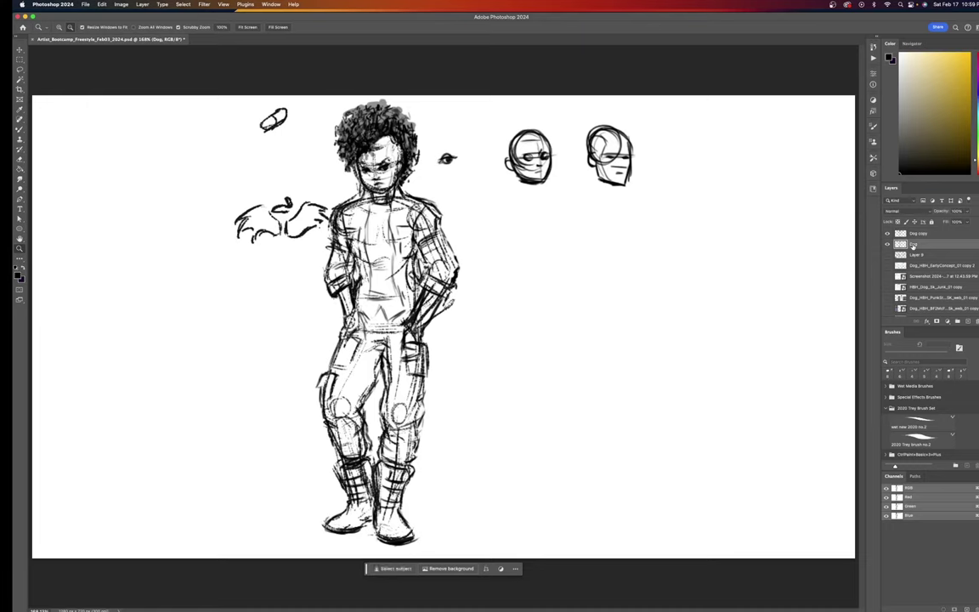
key("v")
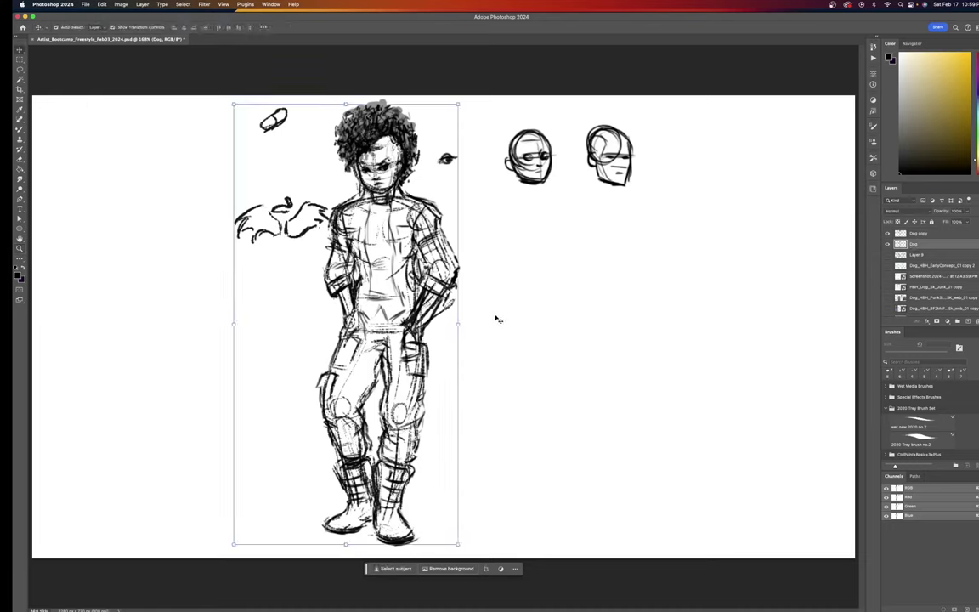
key("2")
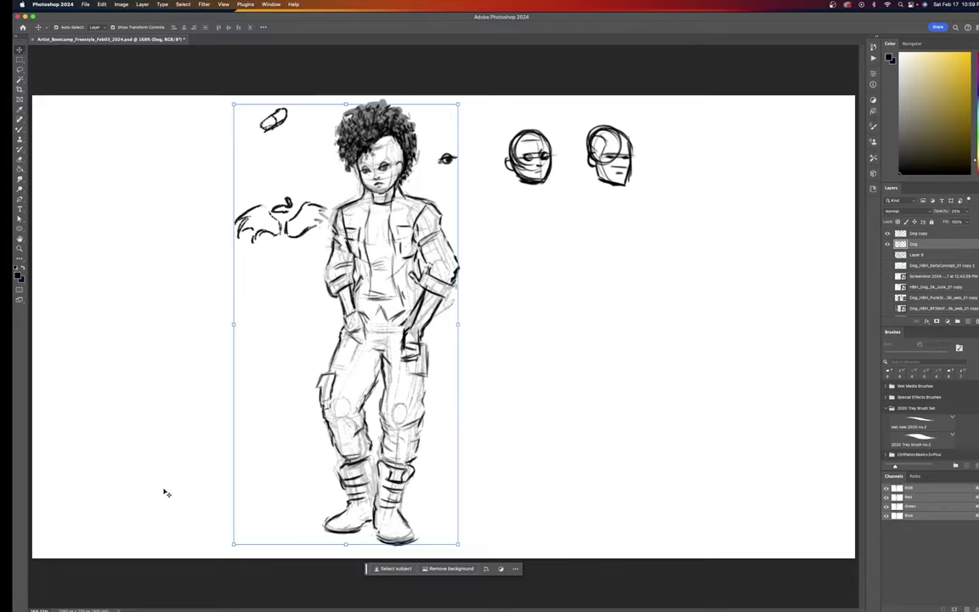